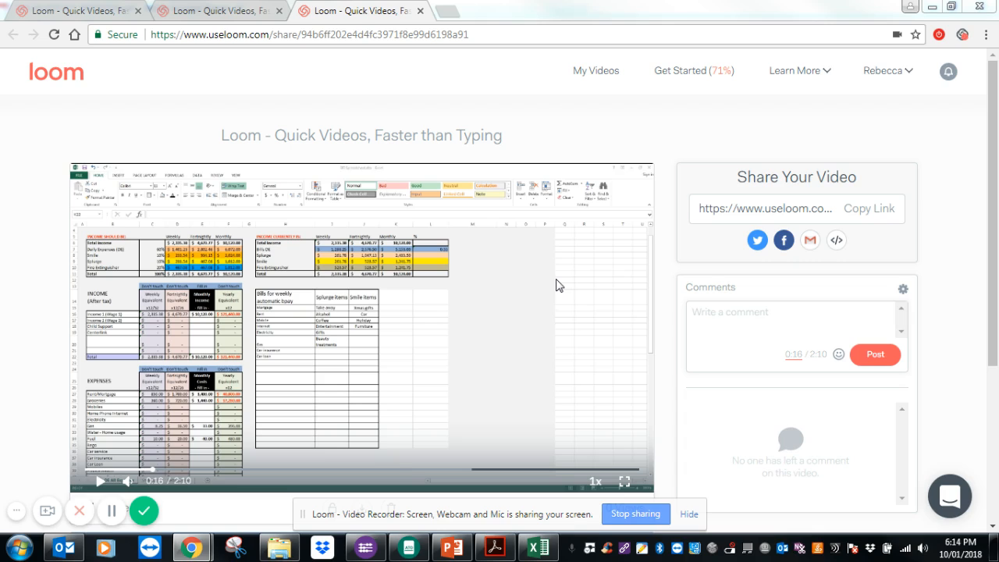
# Switch to the BFI Spreadsheet workbook in Excel, maximize its window and leave cell editing on Sheet1.
pyautogui.click(544, 552)
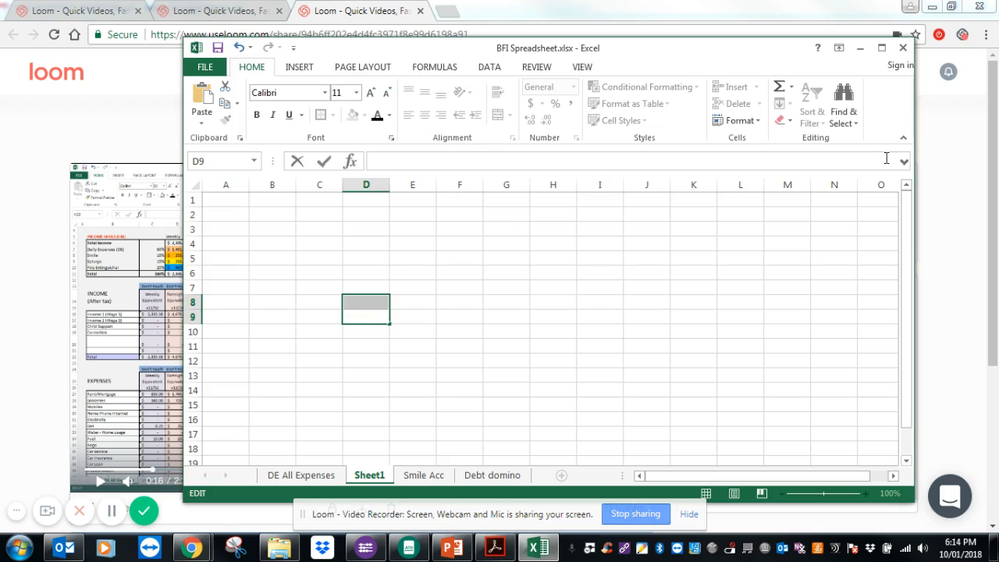
pyautogui.click(881, 47)
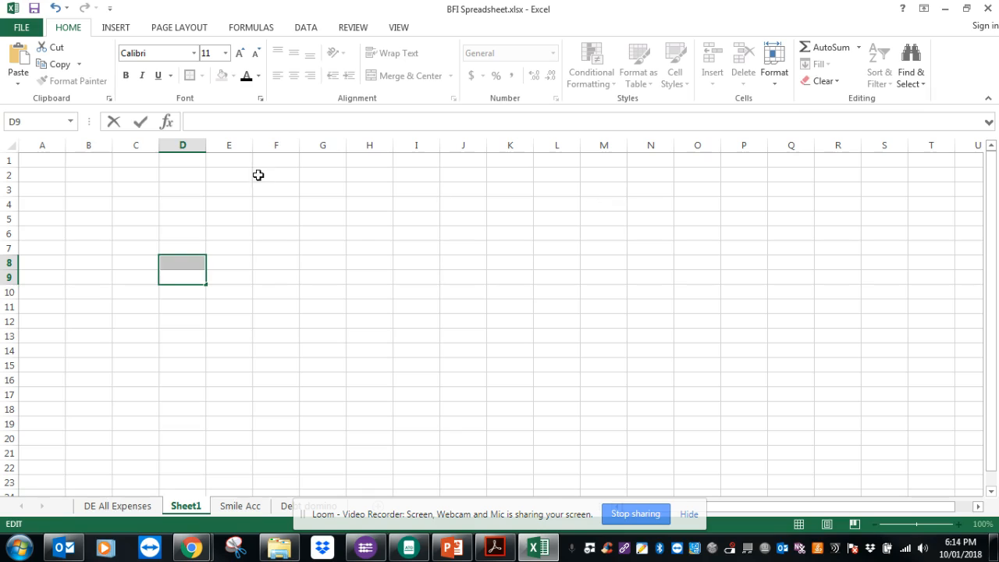
pyautogui.click(163, 175)
pyautogui.click(148, 177)
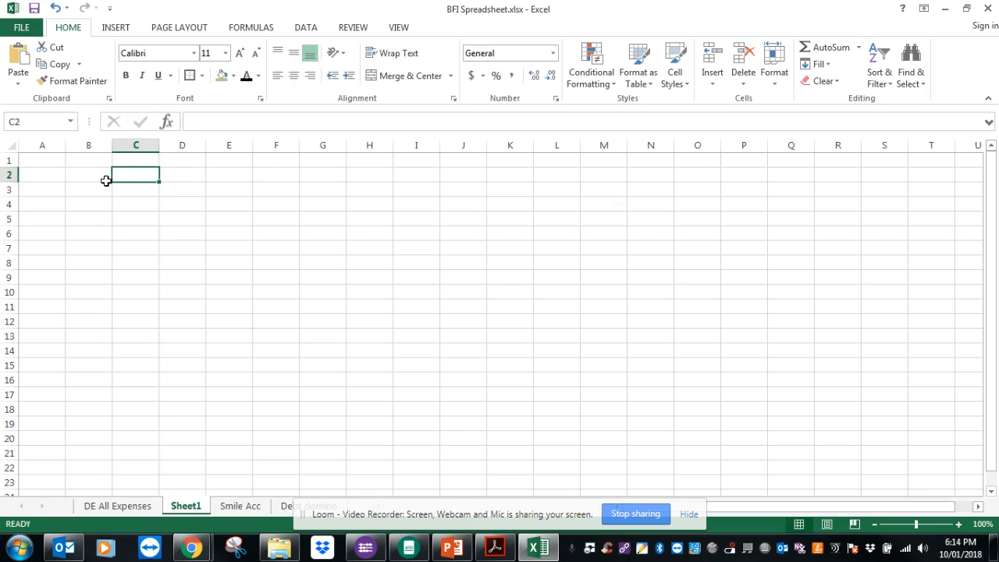
pyautogui.click(101, 178)
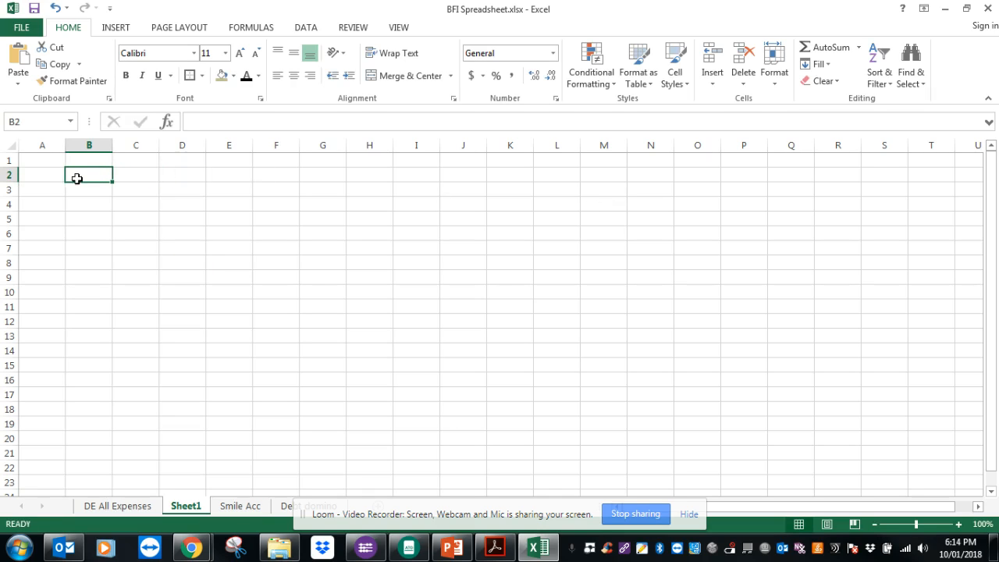
# Examine the sheet's layout by highlighting rows 1 to 4 and columns A to C one at a time.
pyautogui.click(6, 160)
pyautogui.click(7, 175)
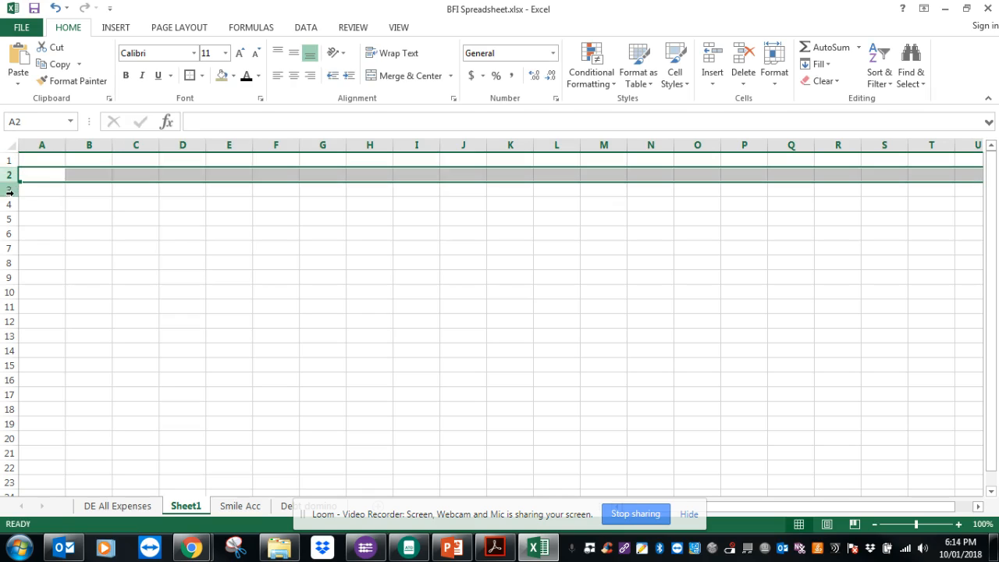
pyautogui.click(8, 190)
pyautogui.click(7, 205)
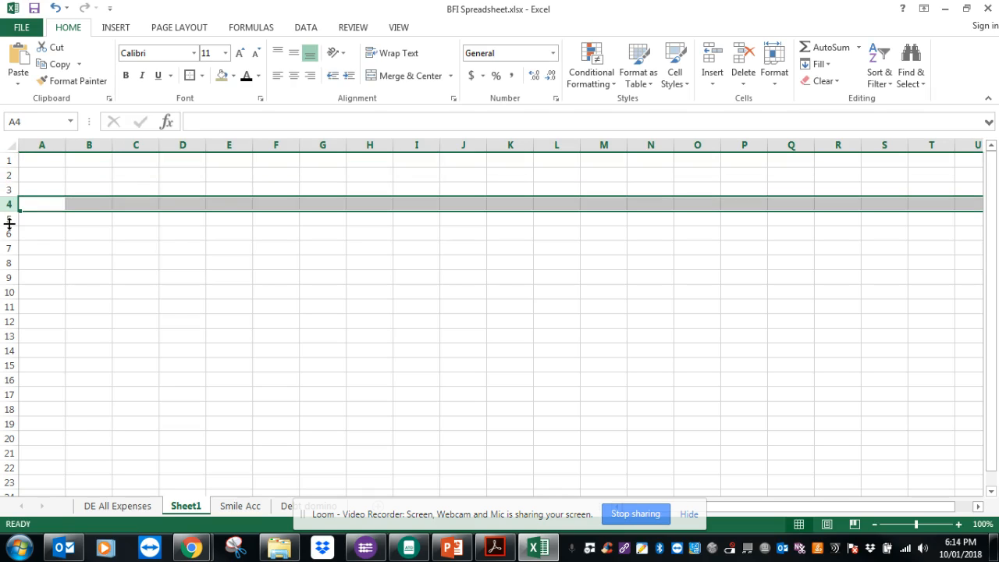
pyautogui.click(9, 175)
pyautogui.click(9, 160)
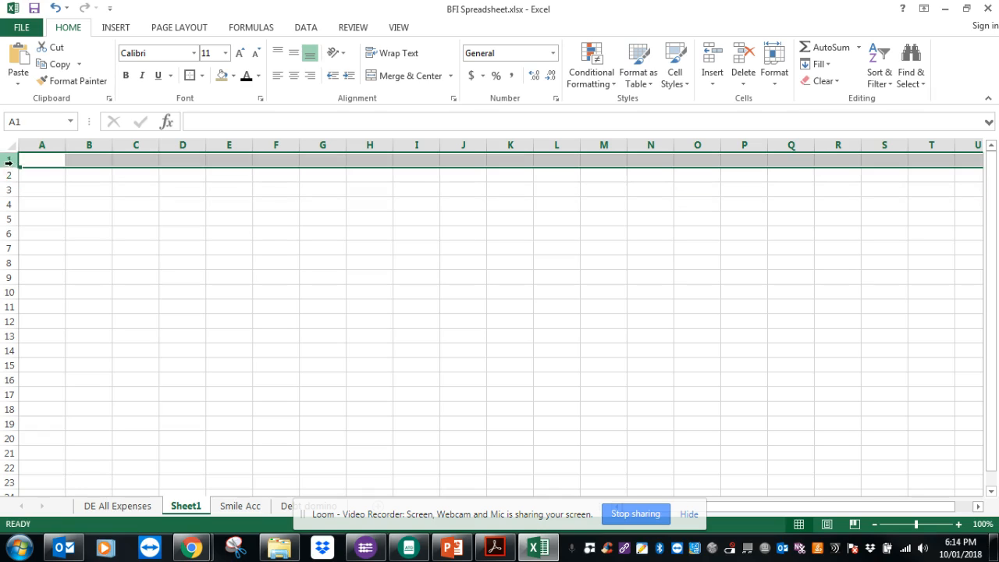
pyautogui.click(10, 175)
pyautogui.click(9, 190)
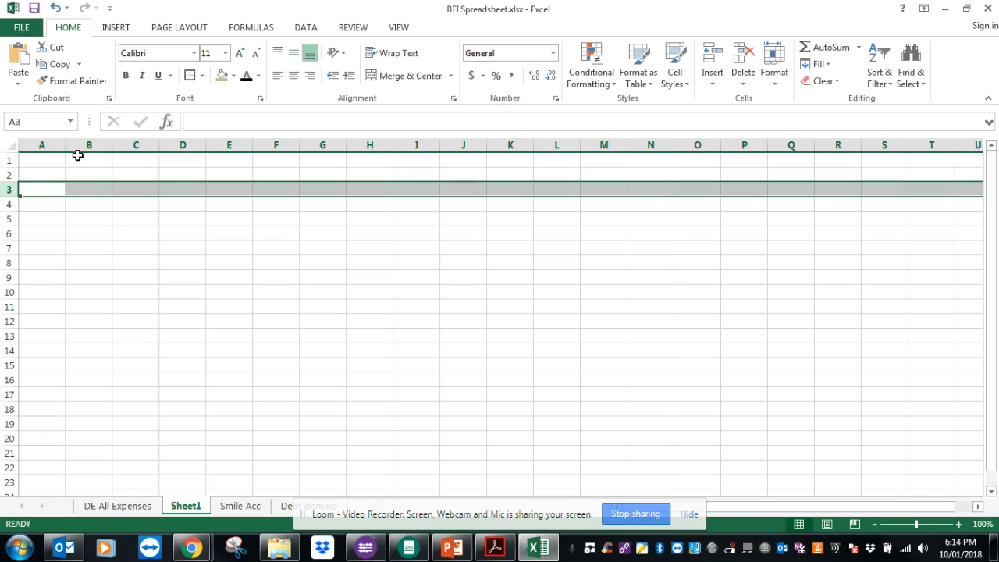
pyautogui.click(56, 146)
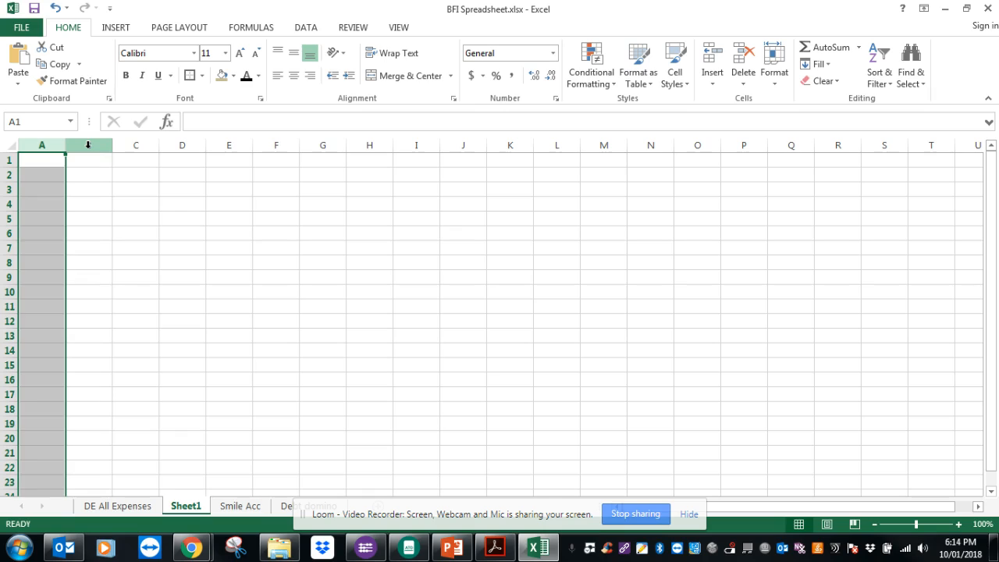
pyautogui.click(88, 145)
pyautogui.click(140, 146)
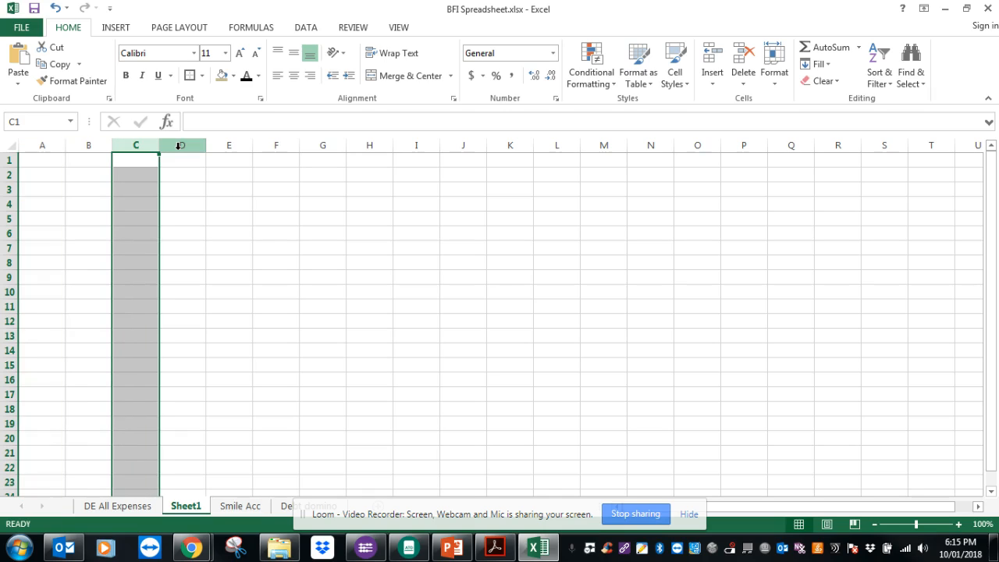
# Examine how cells are addressed by selecting cells in A1:B2, row 2, column B and their intersection B2.
pyautogui.click(54, 161)
pyautogui.press('Down')
pyautogui.click(81, 174)
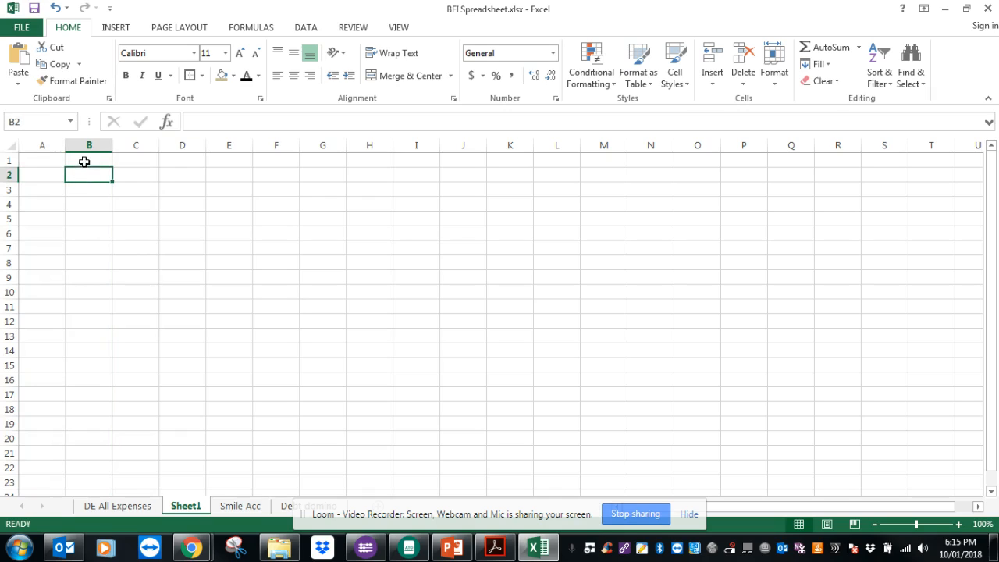
pyautogui.click(83, 161)
pyautogui.click(54, 160)
pyautogui.click(53, 173)
pyautogui.click(85, 174)
pyautogui.click(6, 175)
pyautogui.click(89, 146)
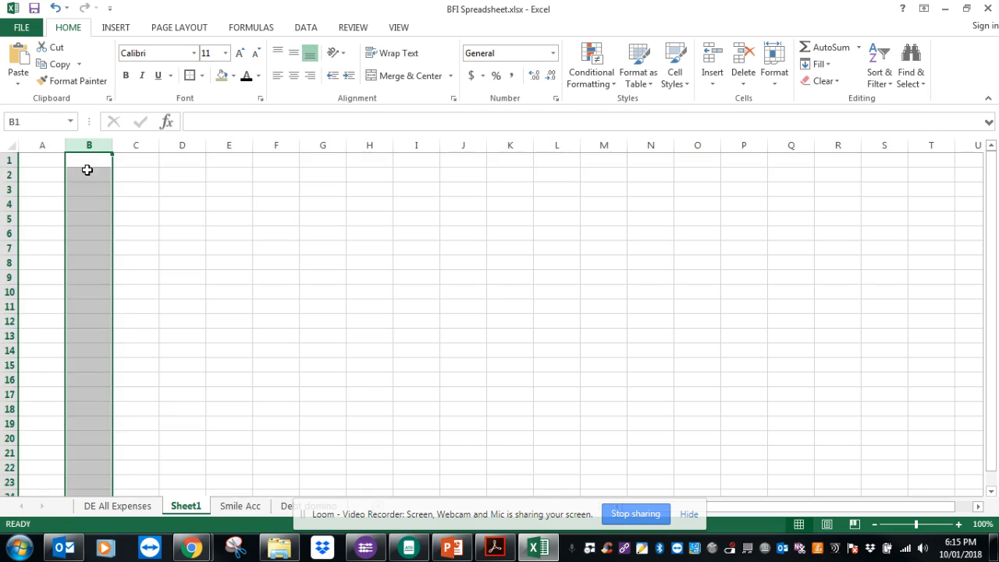
pyautogui.click(88, 171)
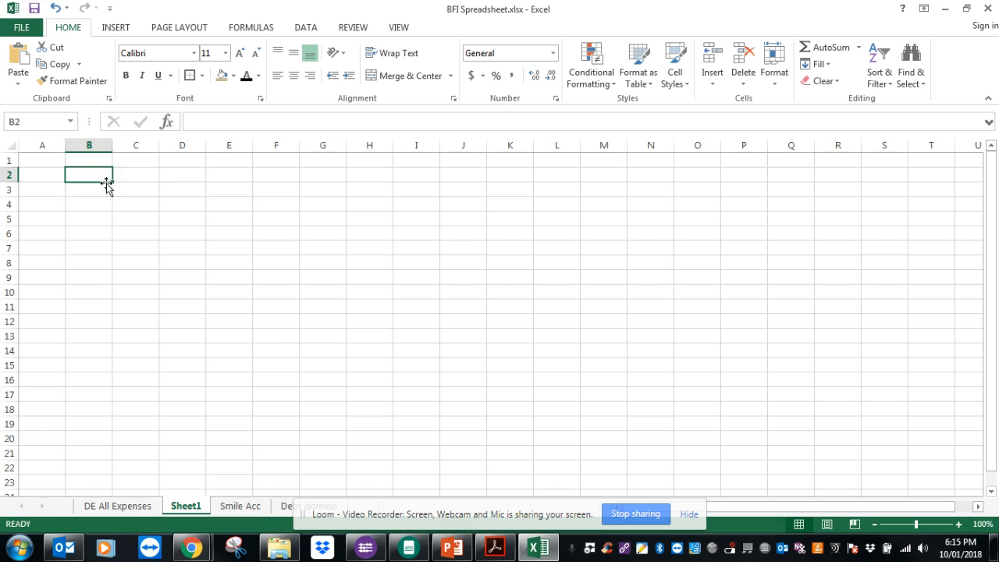
# Enter the sample text "FDFDWFDWFw" in cell C2 and autofit column C to its content.
pyautogui.click(142, 160)
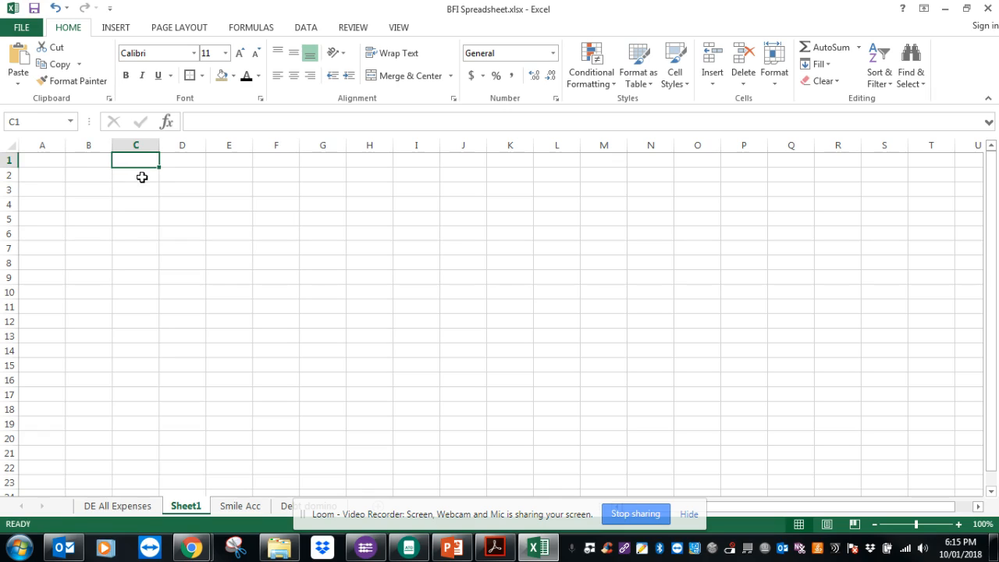
pyautogui.click(141, 177)
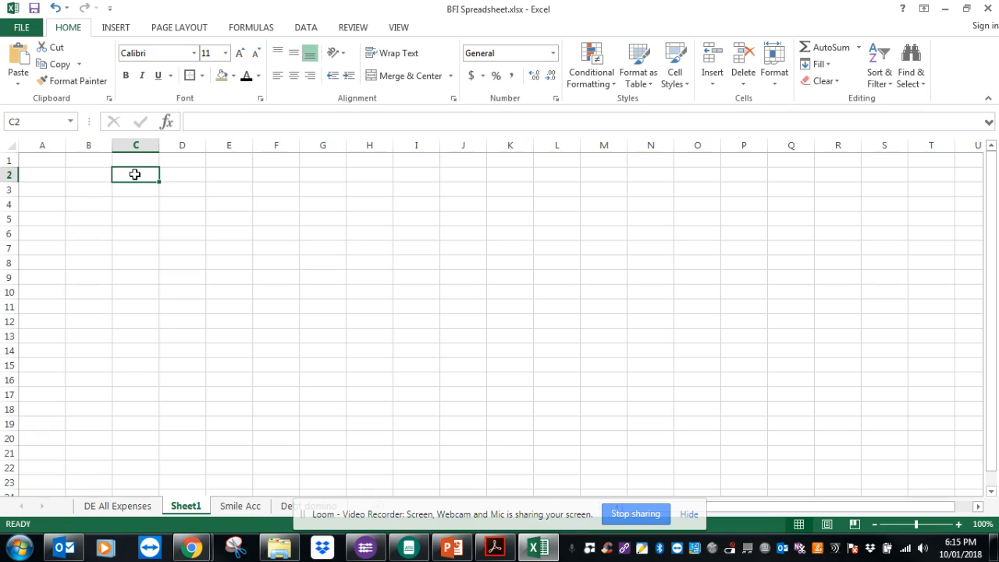
pyautogui.write('FDFDWFDWFw')
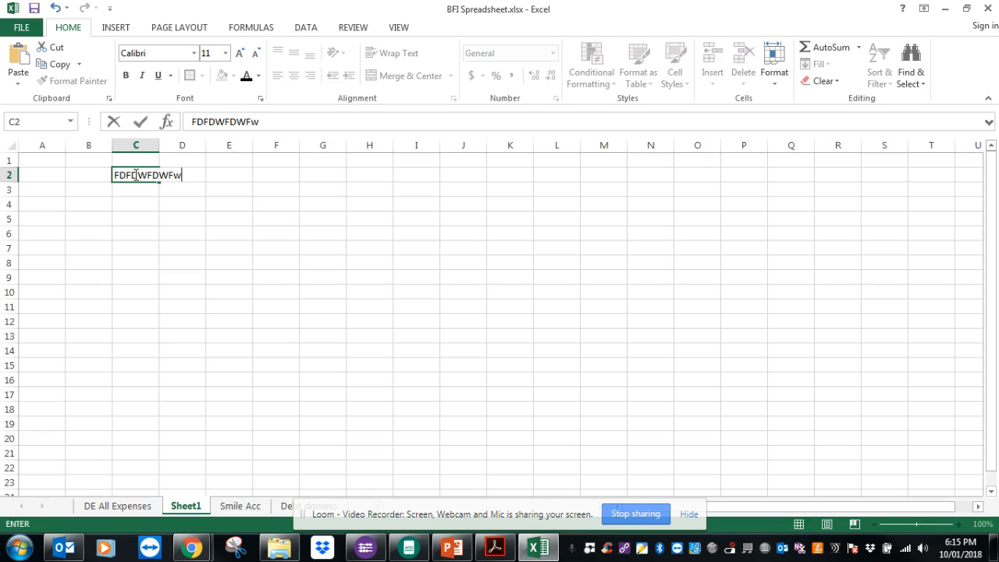
pyautogui.press('Return')
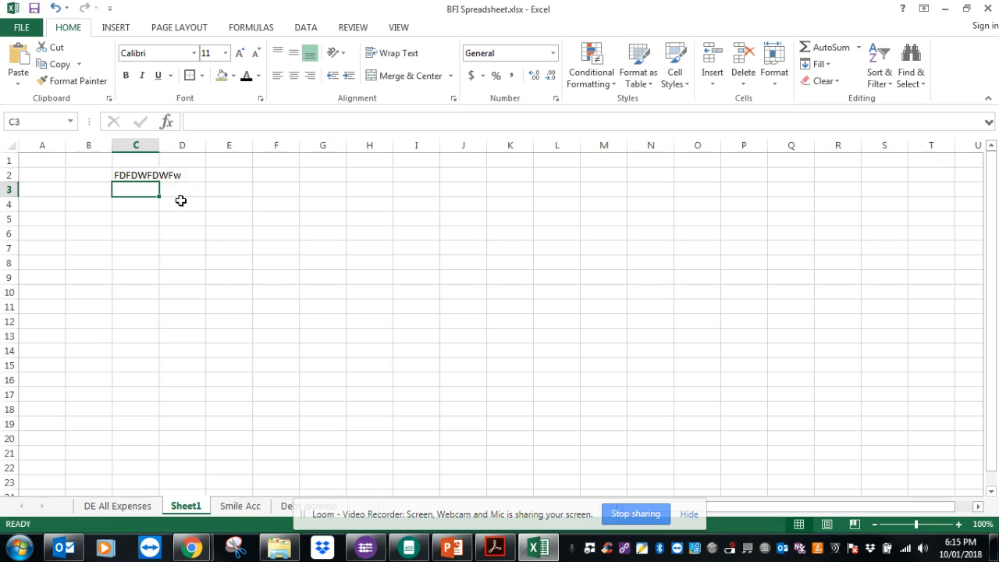
pyautogui.doubleClick(159, 146)
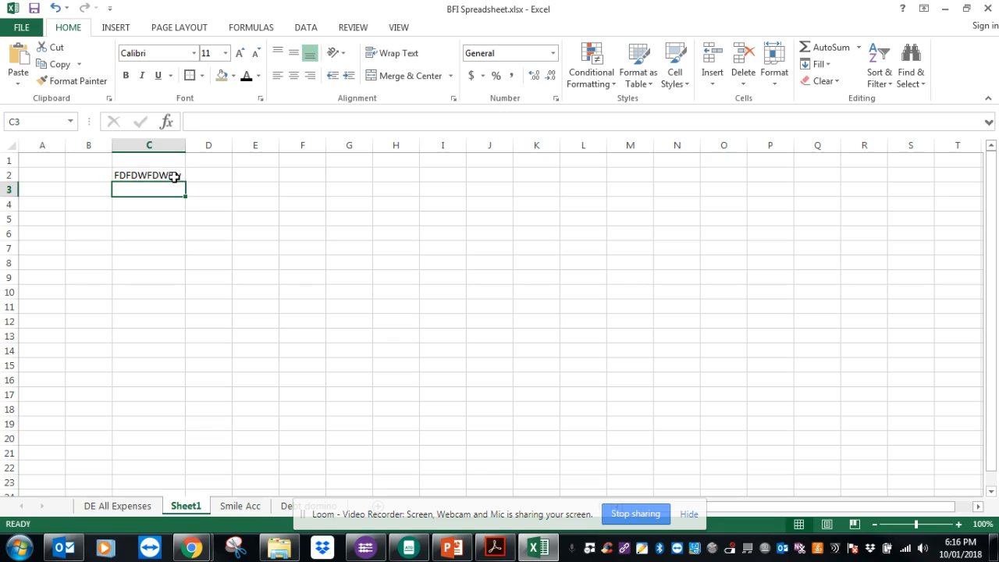
# Enter the number 1225 in cell D2, beside the sample text.
pyautogui.click(201, 178)
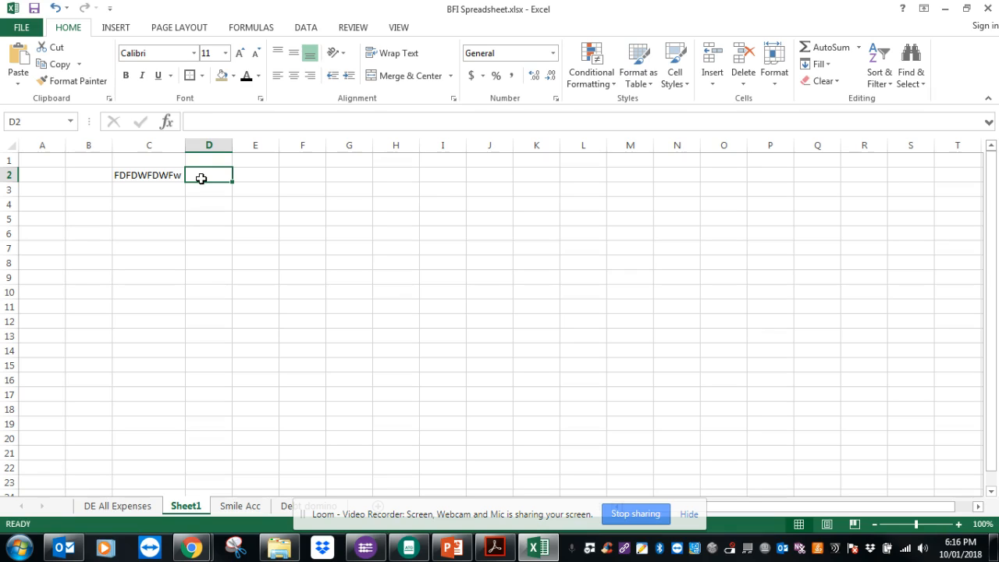
pyautogui.write('1225')
pyautogui.press('Return')
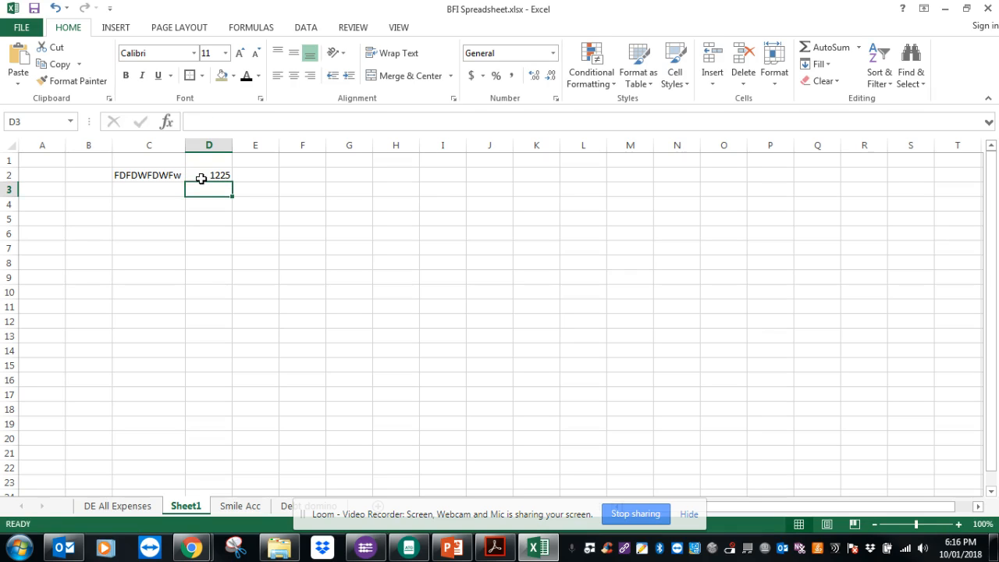
# Append "jwkdjqwkdjwqkdjqwidj" to the sample text in C2 and widen column C to show the longer entry.
pyautogui.click(173, 170)
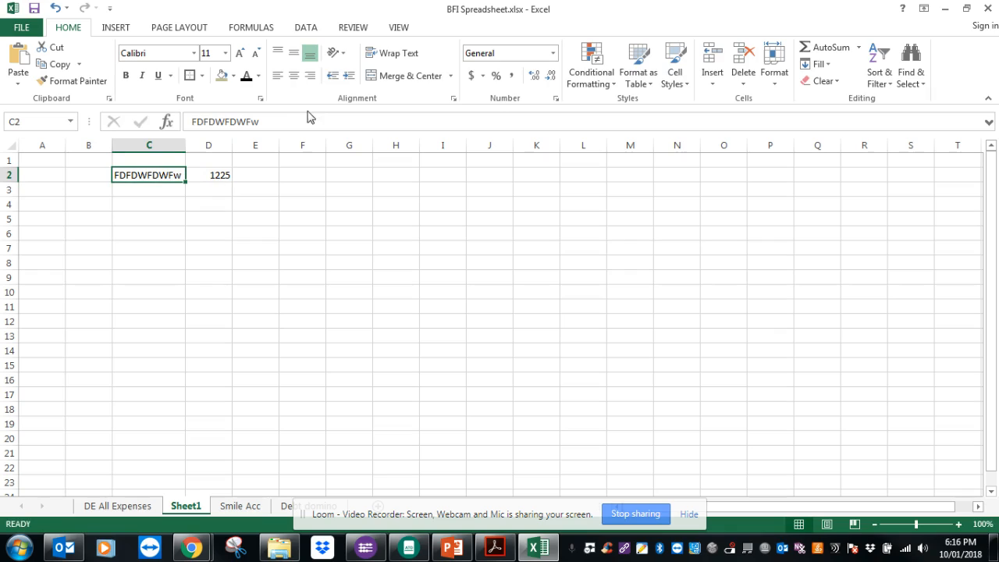
pyautogui.click(269, 125)
pyautogui.write('jwkdjqwkdjwqkdjqwidj')
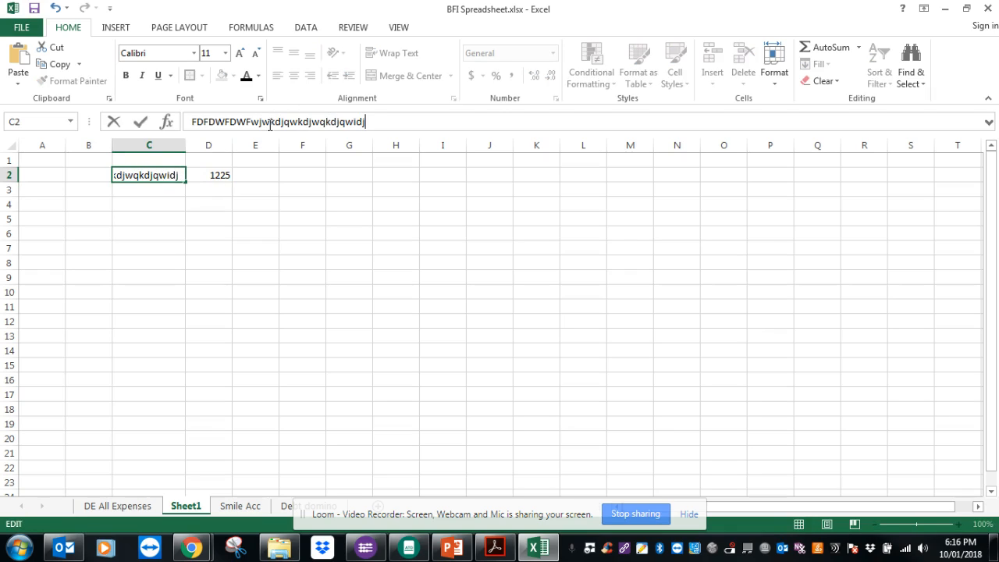
pyautogui.press('Return')
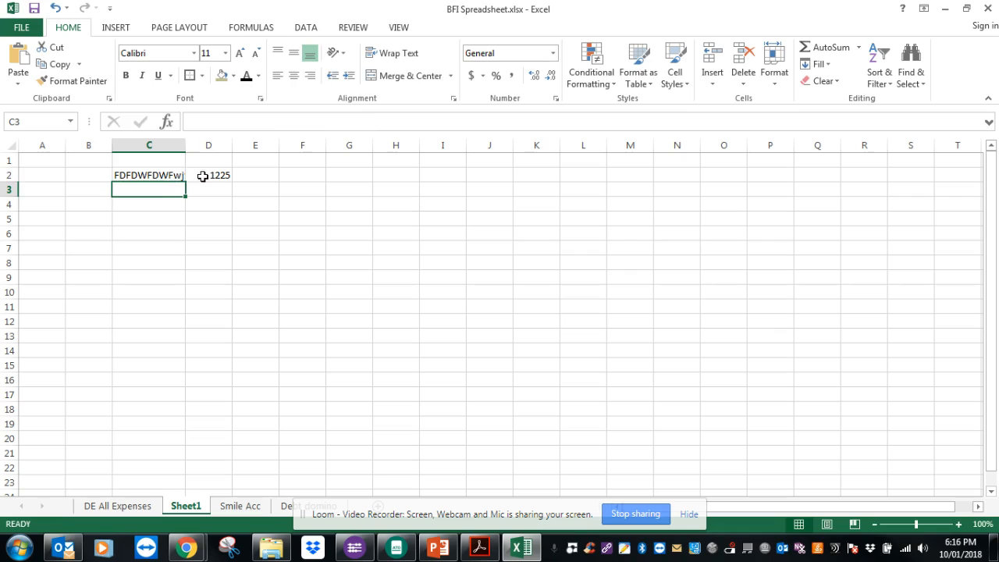
pyautogui.click(167, 175)
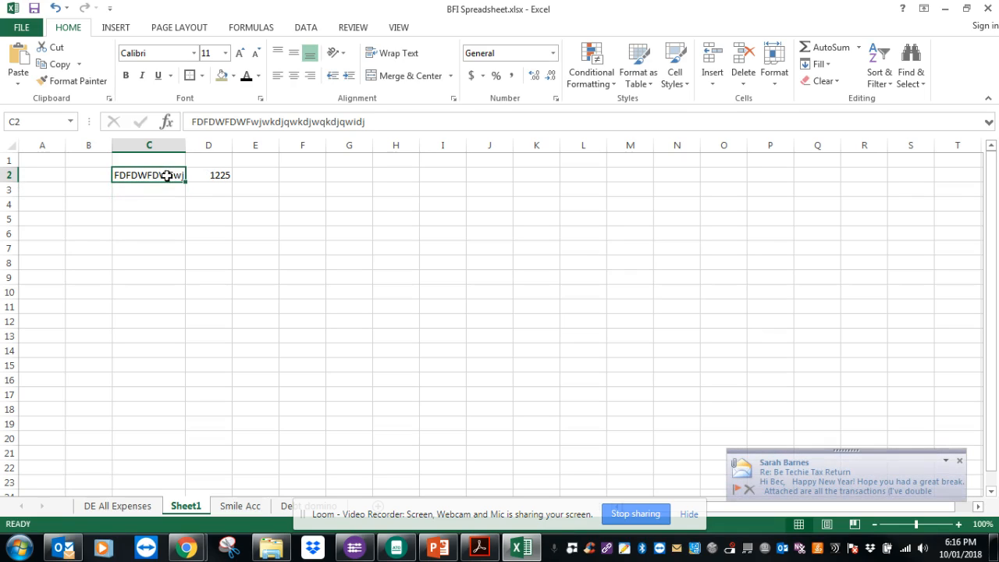
pyautogui.moveTo(186, 151); pyautogui.dragTo(287, 146)
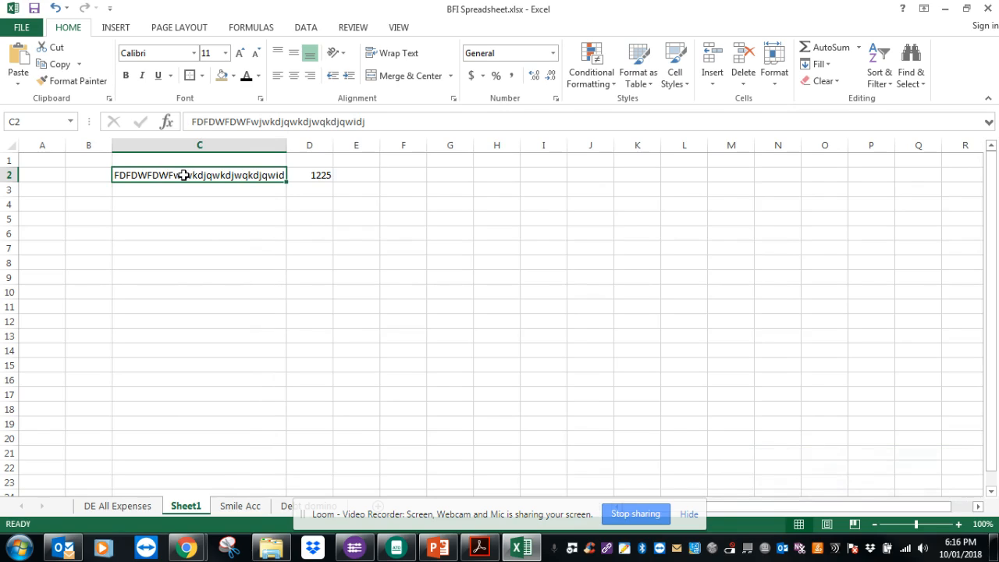
# Clear the sample text from C2 and the sample number from D2.
pyautogui.press('Delete')
pyautogui.click(310, 175)
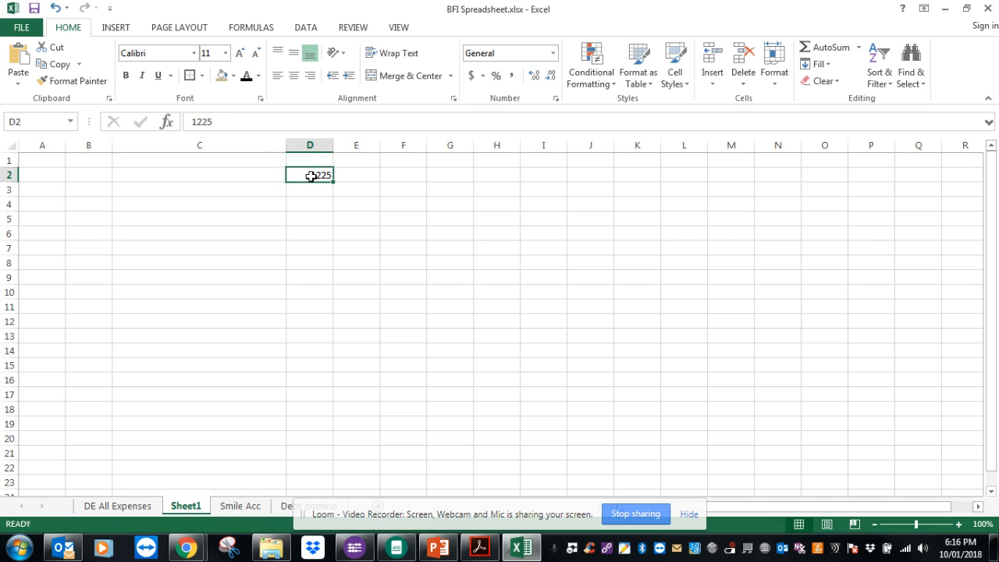
pyautogui.press('Delete')
pyautogui.click(83, 177)
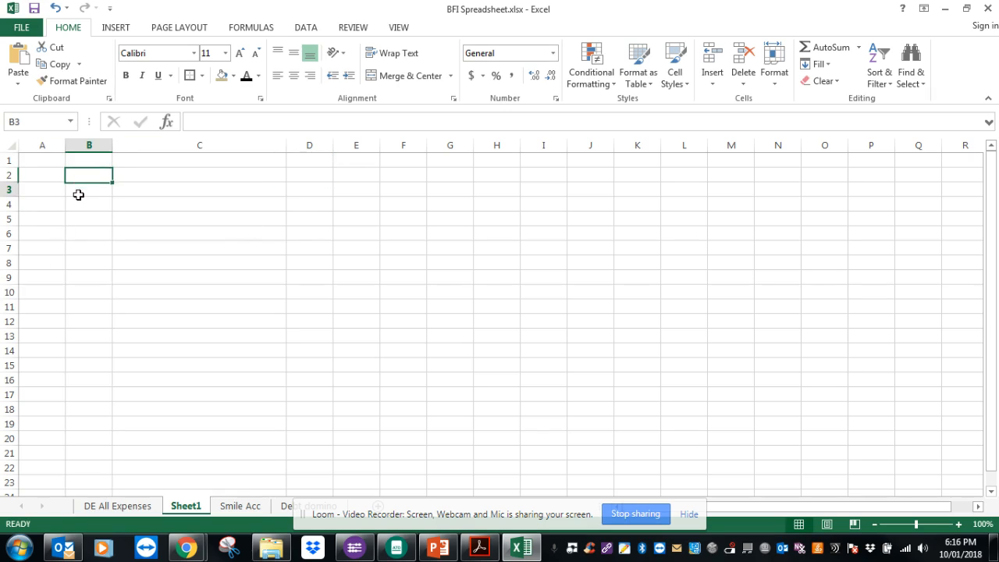
pyautogui.click(79, 193)
pyautogui.click(78, 209)
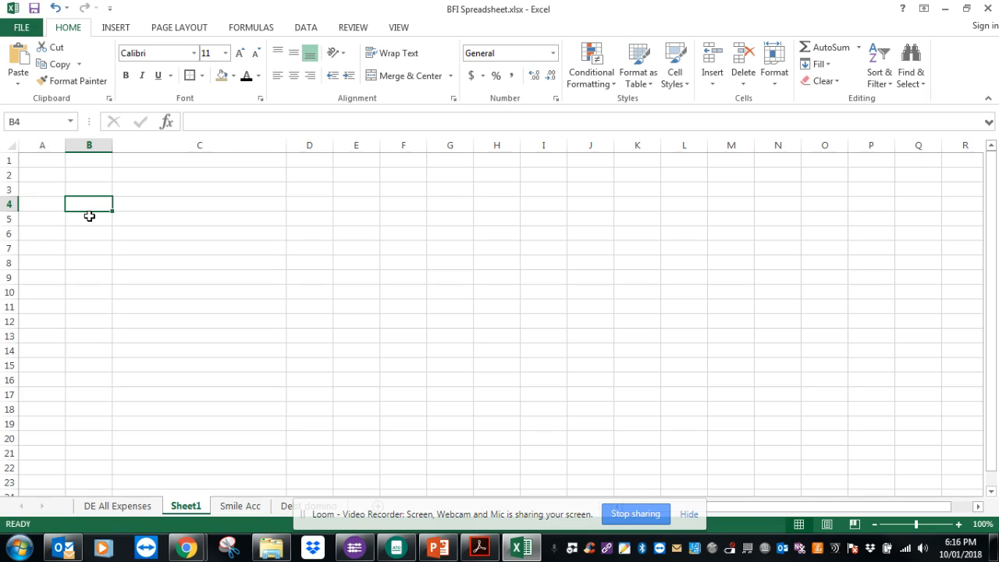
# Enter the headers Date, Bill and Amount in cells A1 to C1 and narrow column C to suit the Amount header.
pyautogui.click(50, 162)
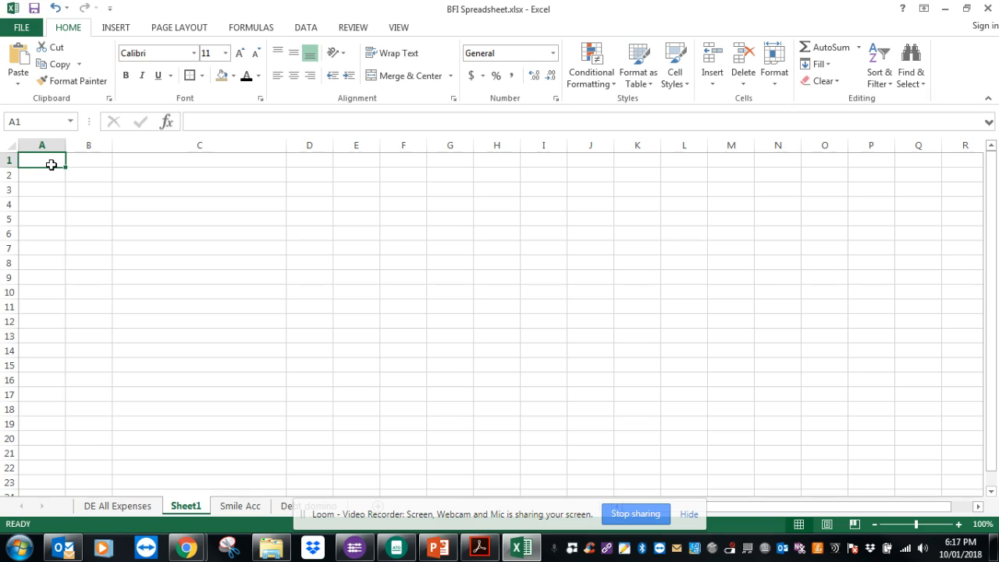
pyautogui.write('Date')
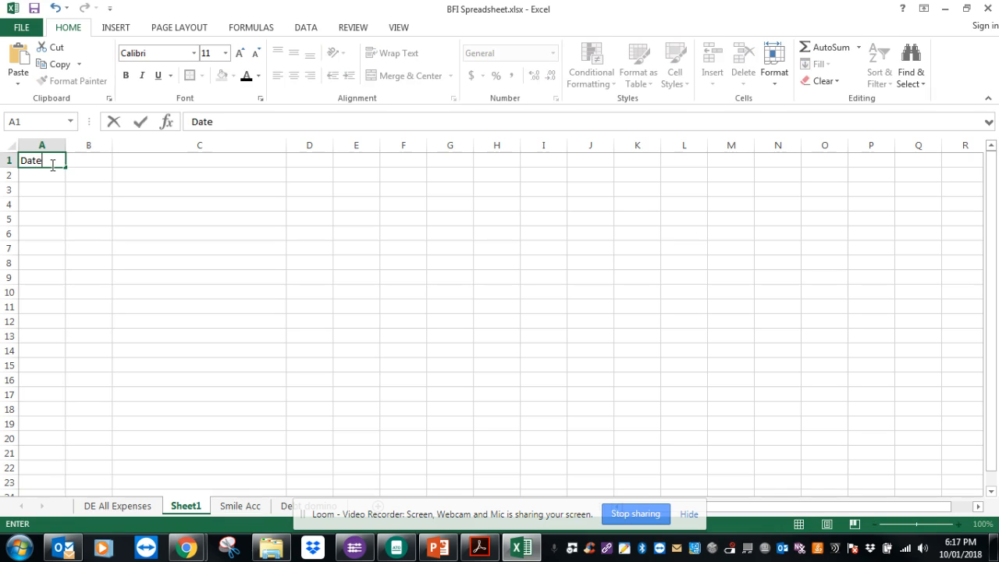
pyautogui.press('Tab')
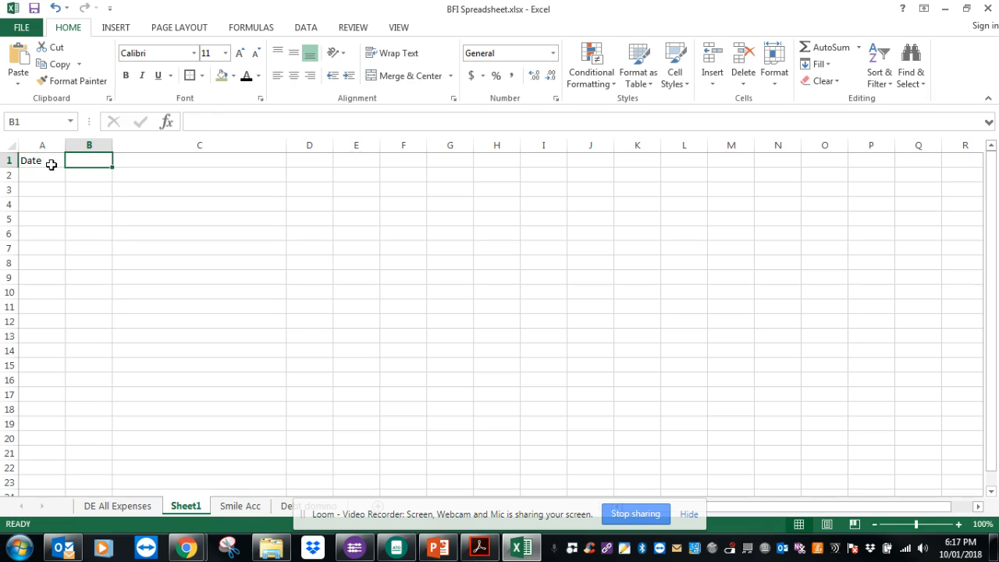
pyautogui.write('Bill')
pyautogui.press('Tab')
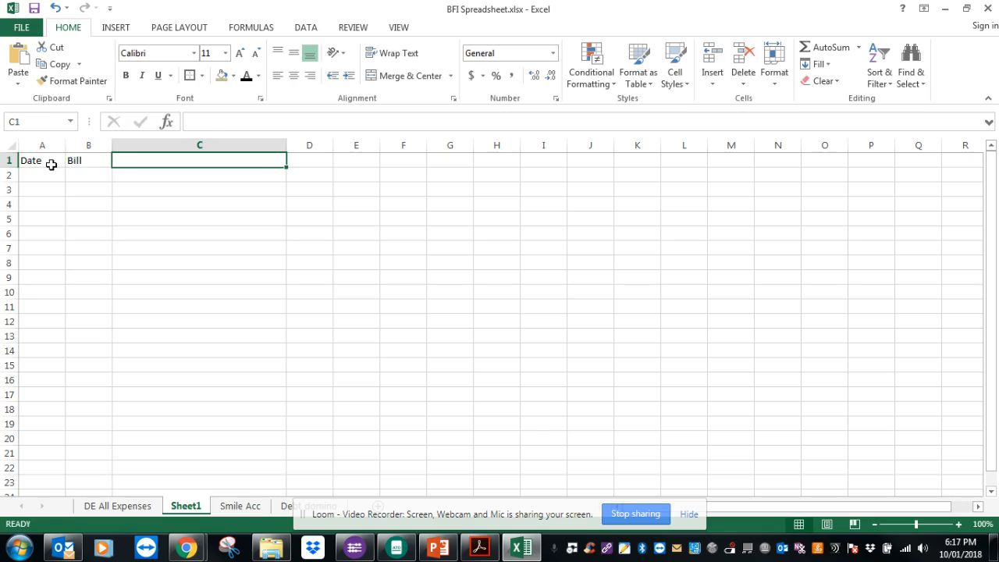
pyautogui.write('Amount')
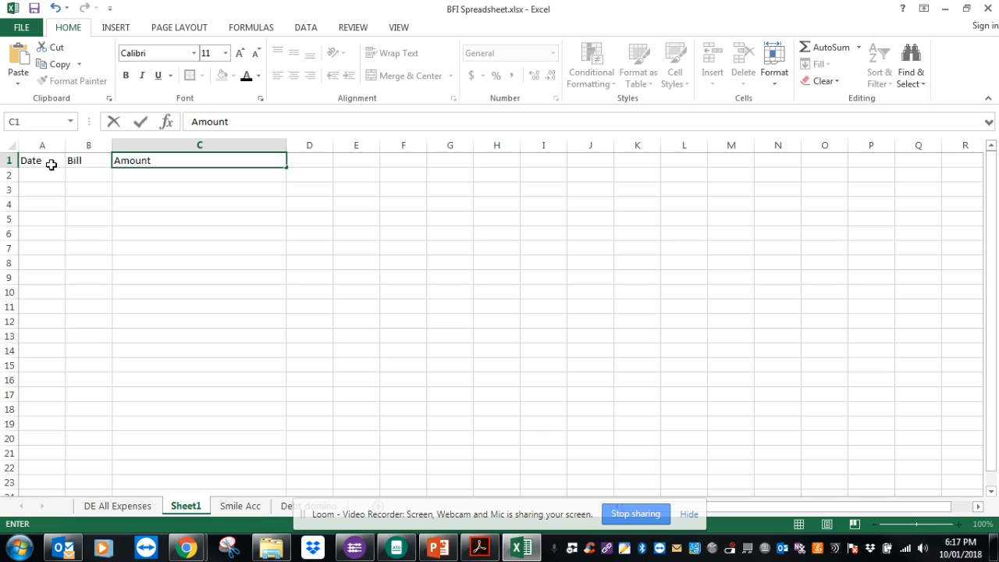
pyautogui.press('Return')
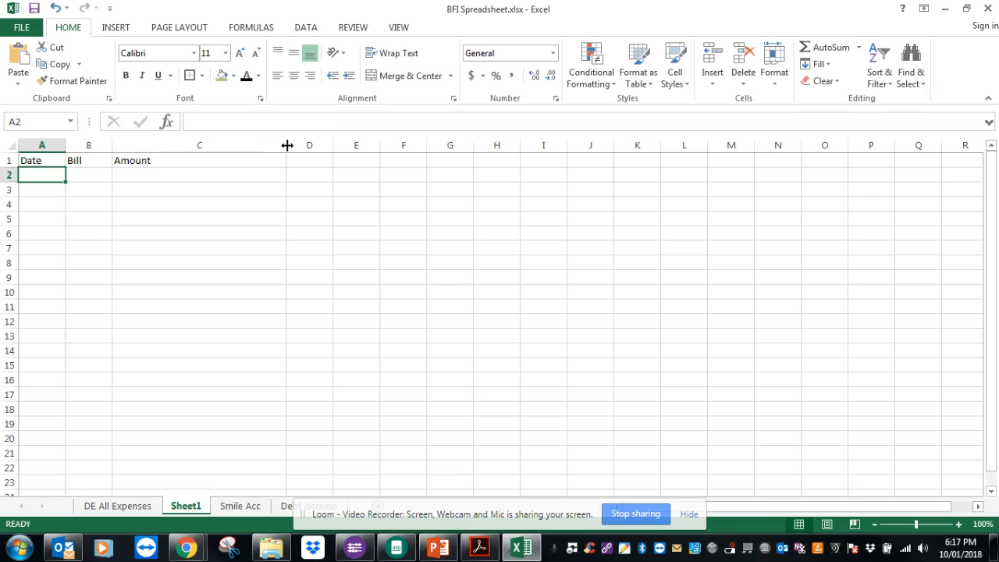
pyautogui.moveTo(288, 143); pyautogui.dragTo(176, 144)
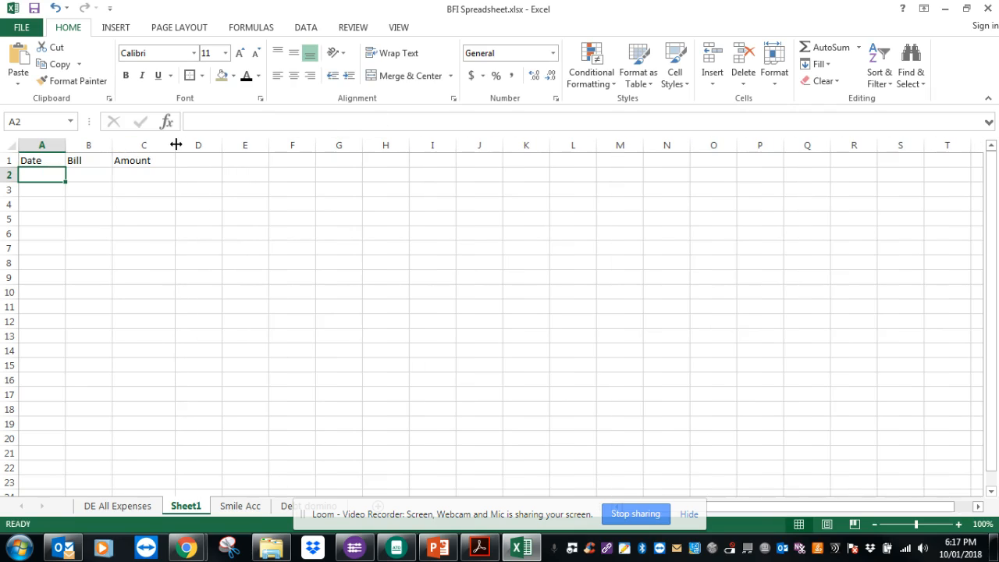
# Widen the Bill column to about three times its width and enter the date 10/01 in cell A2.
pyautogui.click(97, 172)
pyautogui.moveTo(113, 144); pyautogui.dragTo(213, 145)
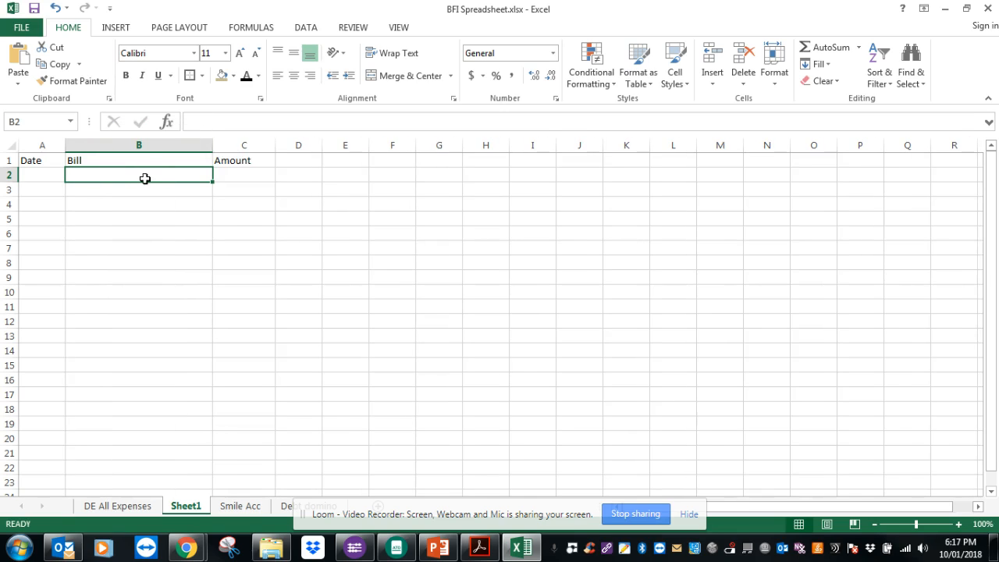
pyautogui.click(47, 177)
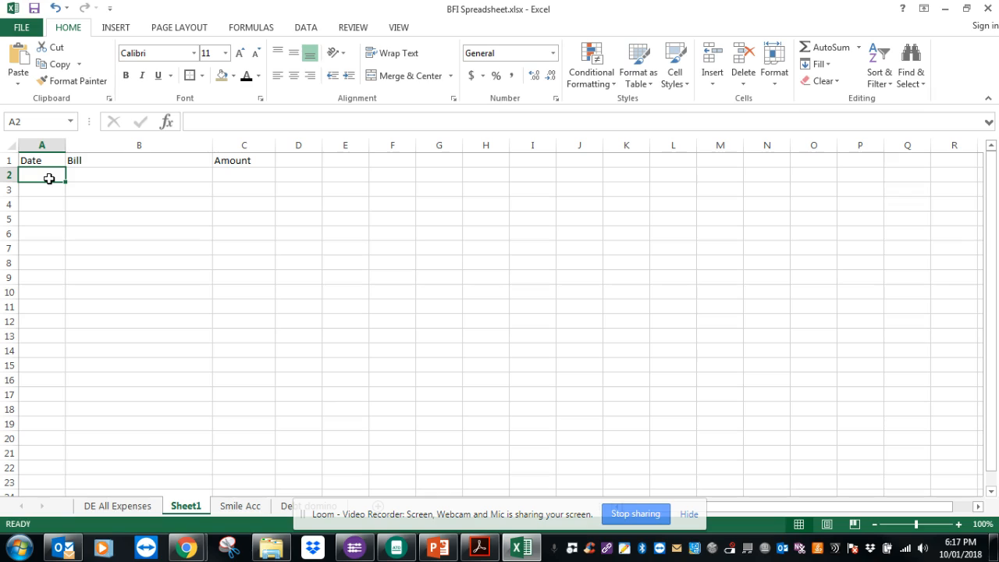
pyautogui.write('10')
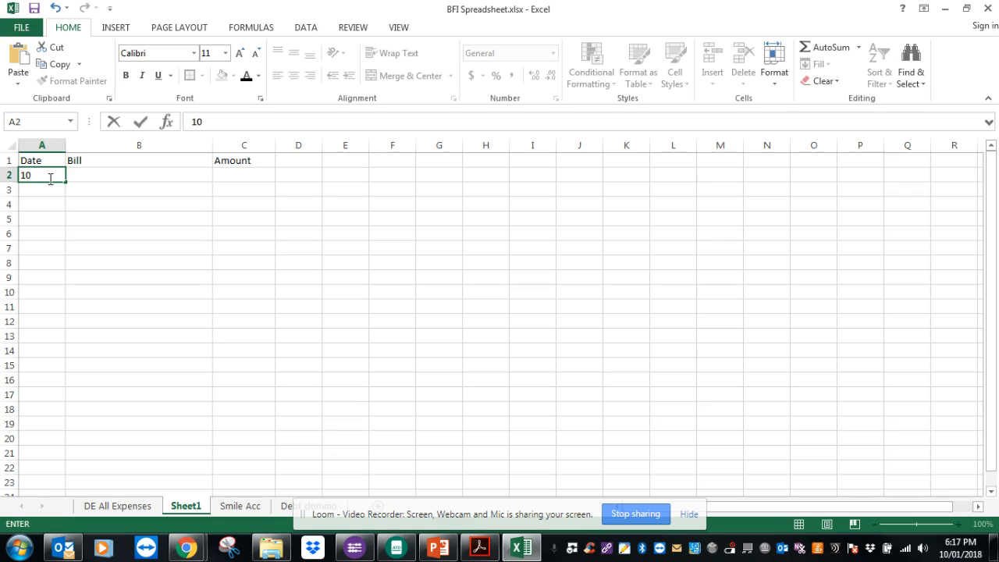
pyautogui.write('/01')
pyautogui.press('Return')
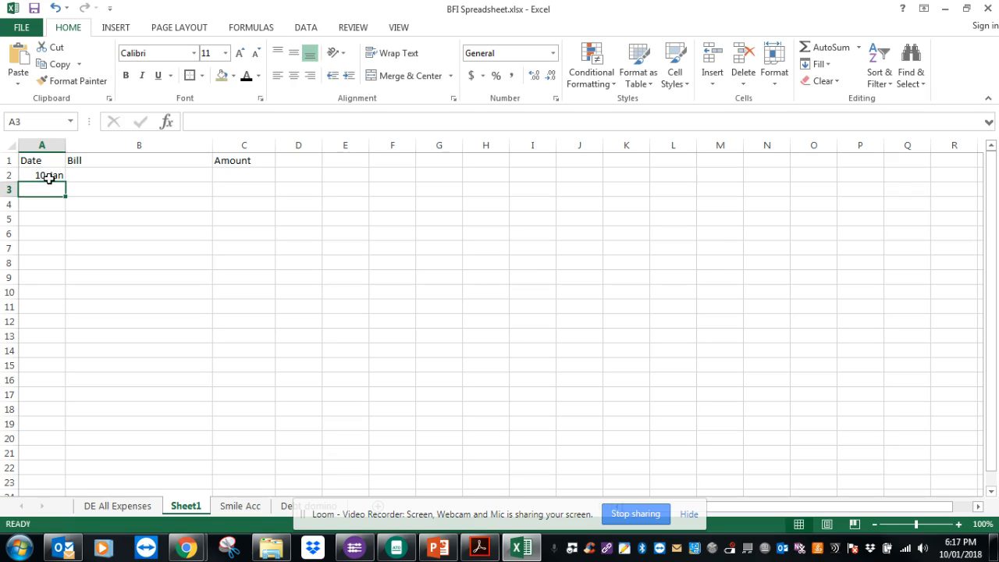
pyautogui.click(50, 175)
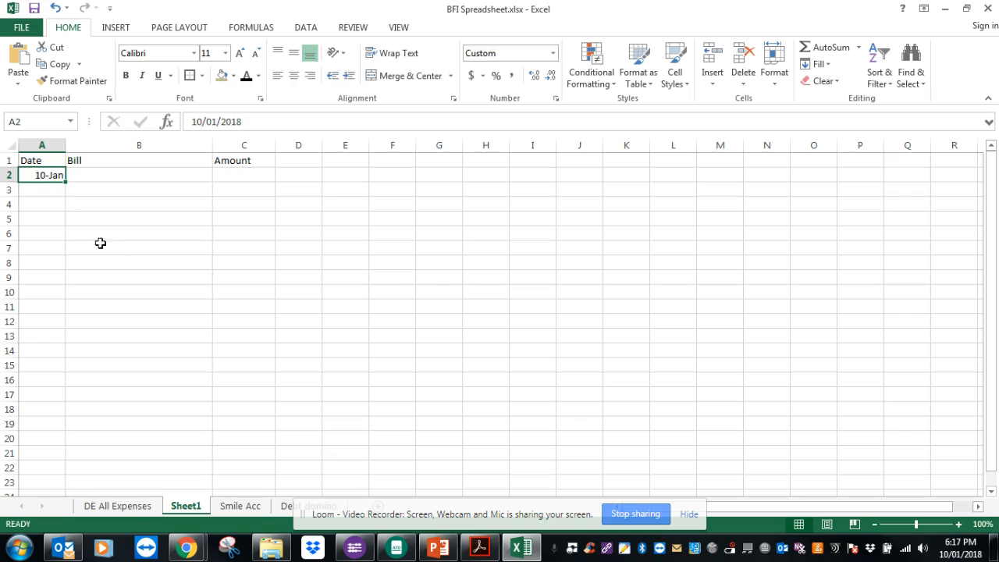
# Enter the date 11 Jan in cell A3 and fill the date series down to cell A20.
pyautogui.click(47, 190)
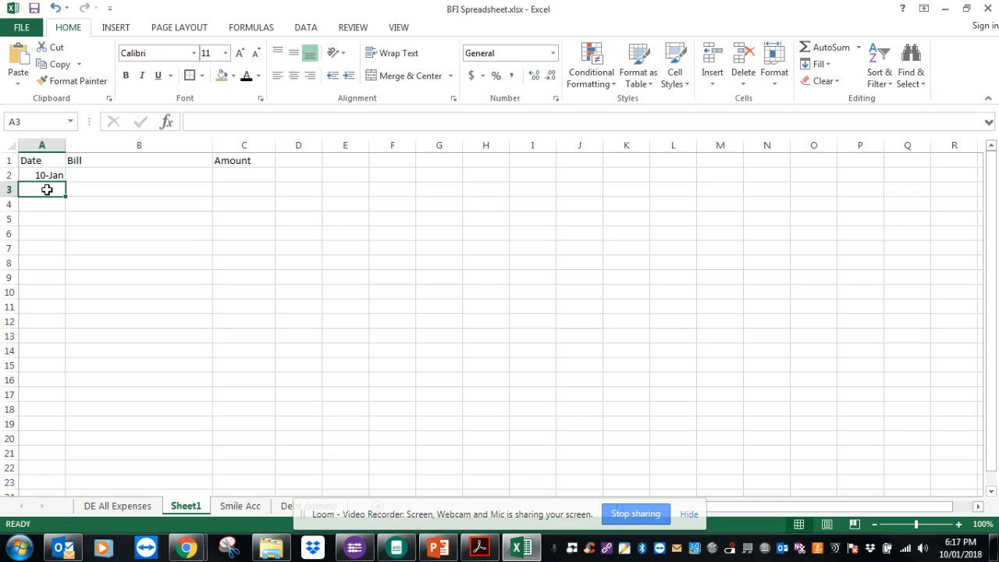
pyautogui.write('11 Jan')
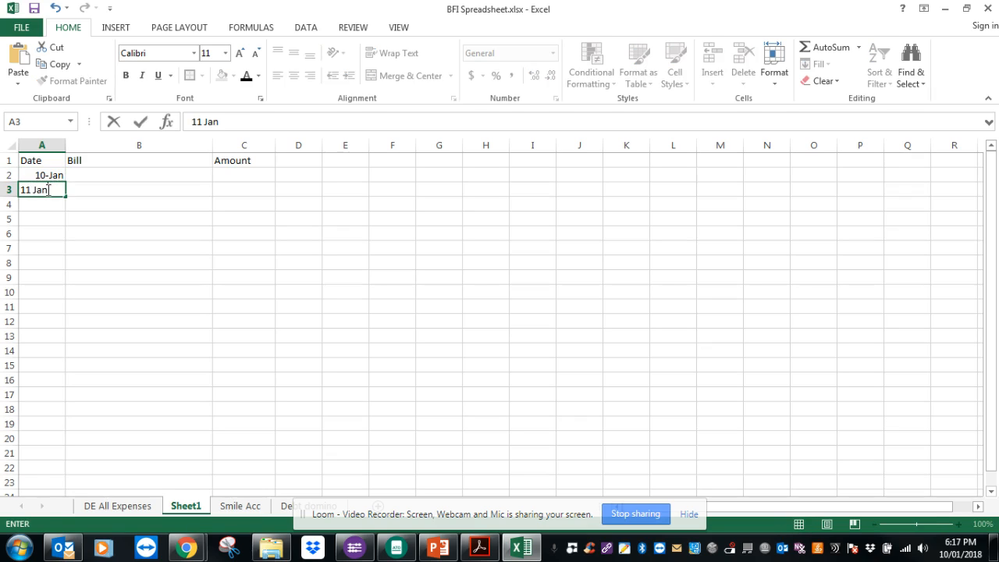
pyautogui.press('Return')
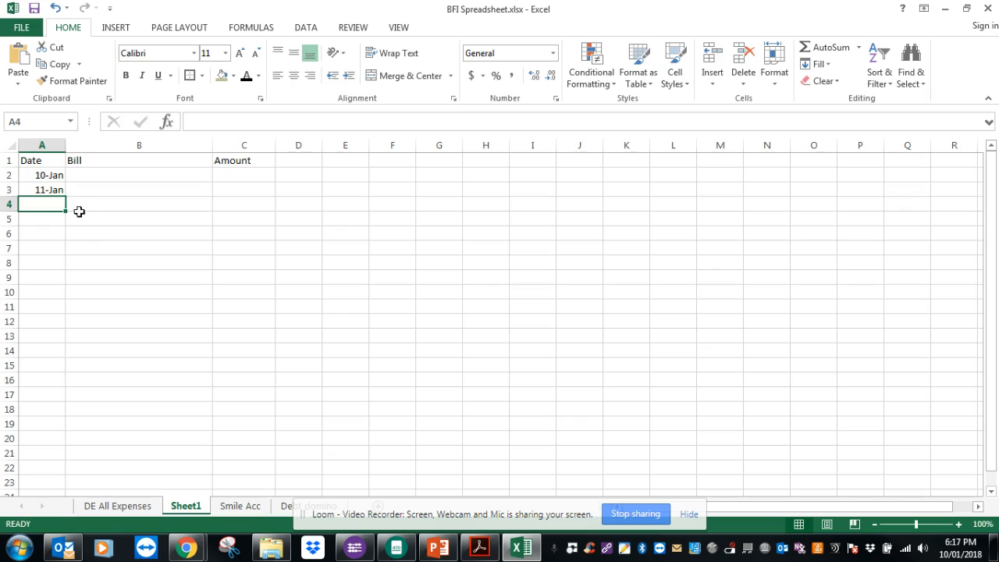
pyautogui.click(50, 190)
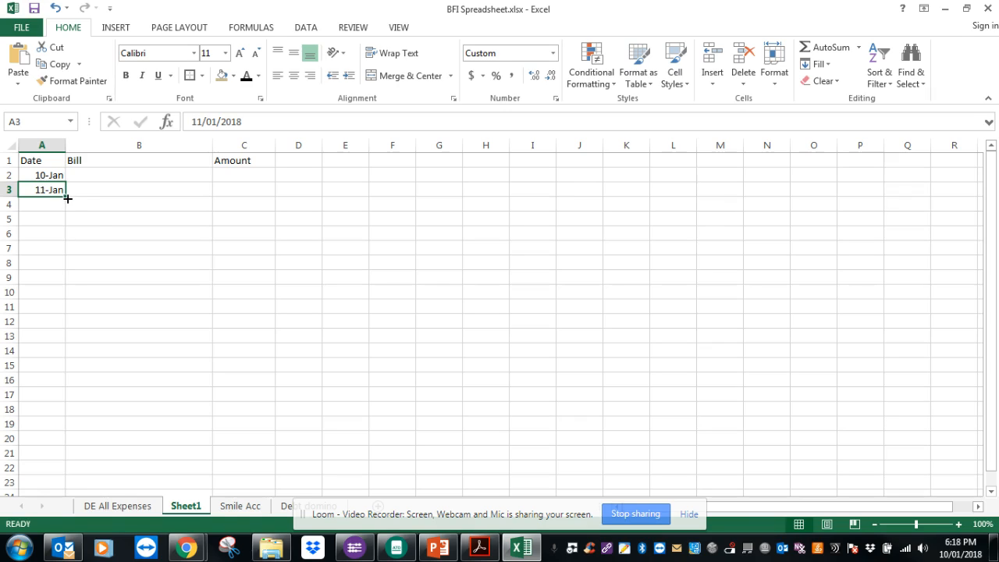
pyautogui.moveTo(68, 199); pyautogui.dragTo(50, 443)
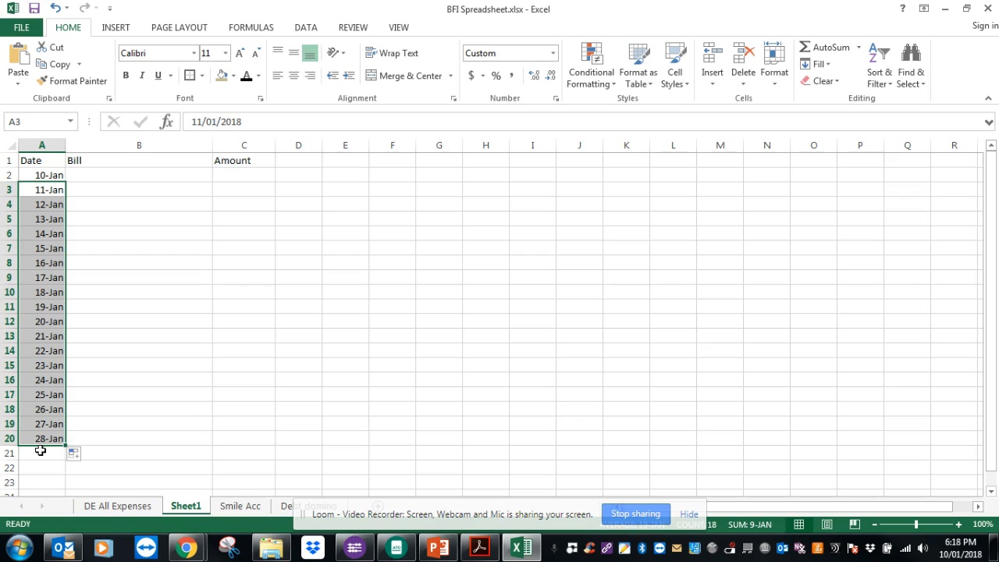
# Enter the sample numbers 1, 2 and 3 in cells C2 to C4 of the Amount column.
pyautogui.click(224, 176)
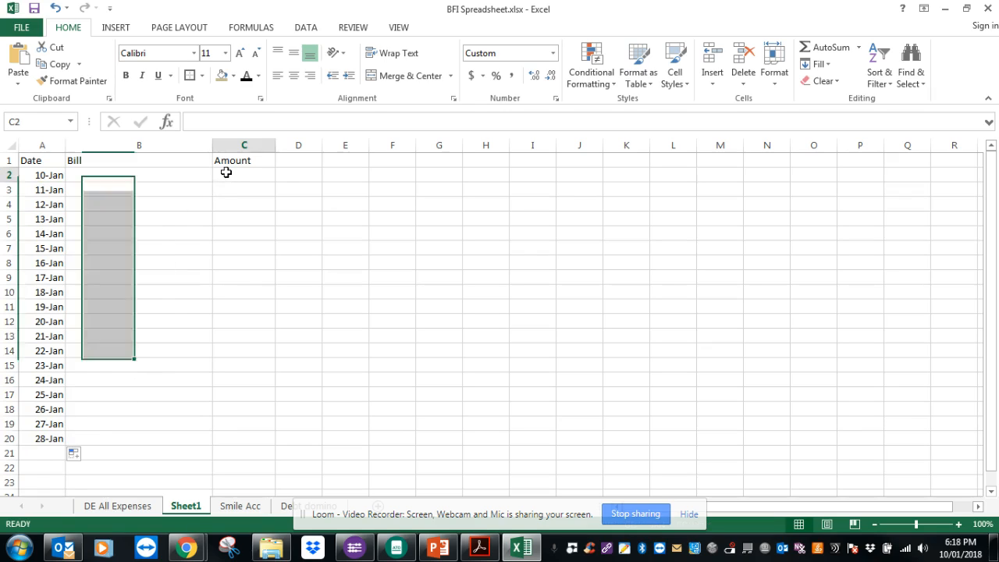
pyautogui.write('1')
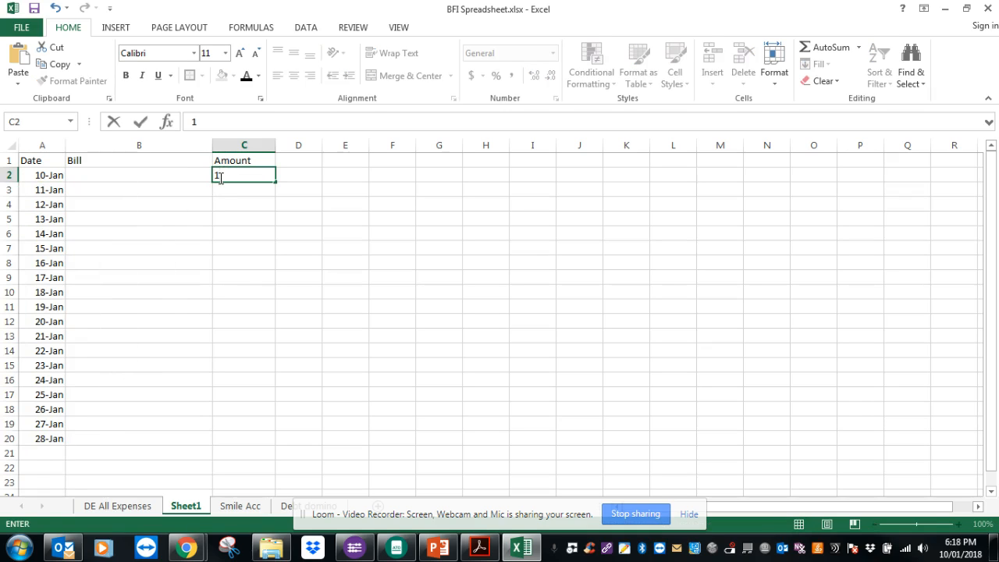
pyautogui.press('Return')
pyautogui.write('2')
pyautogui.press('Return')
pyautogui.write('3')
pyautogui.press('Return')
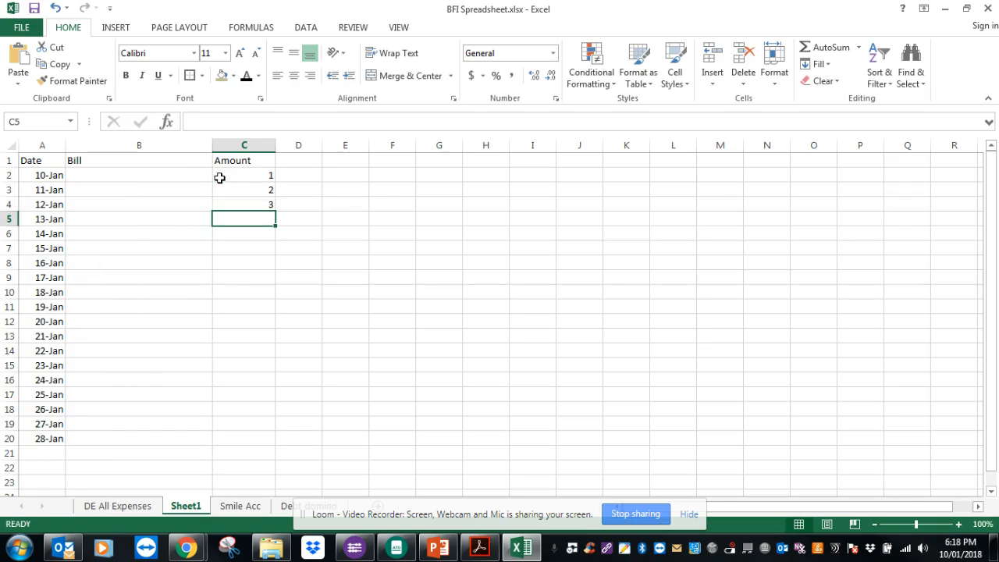
pyautogui.click(272, 206)
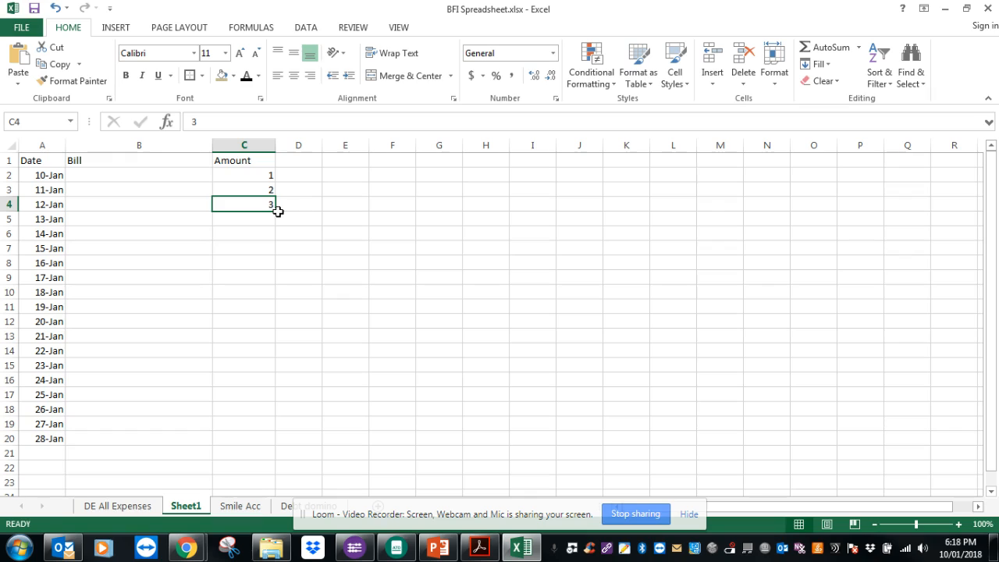
pyautogui.moveTo(275, 213)
pyautogui.mouseDown()
pyautogui.moveTo(276, 250)
pyautogui.moveTo(272, 208)
pyautogui.mouseUp()
# Clear the three sample numbers from cells C2 to C4.
pyautogui.click(263, 176)
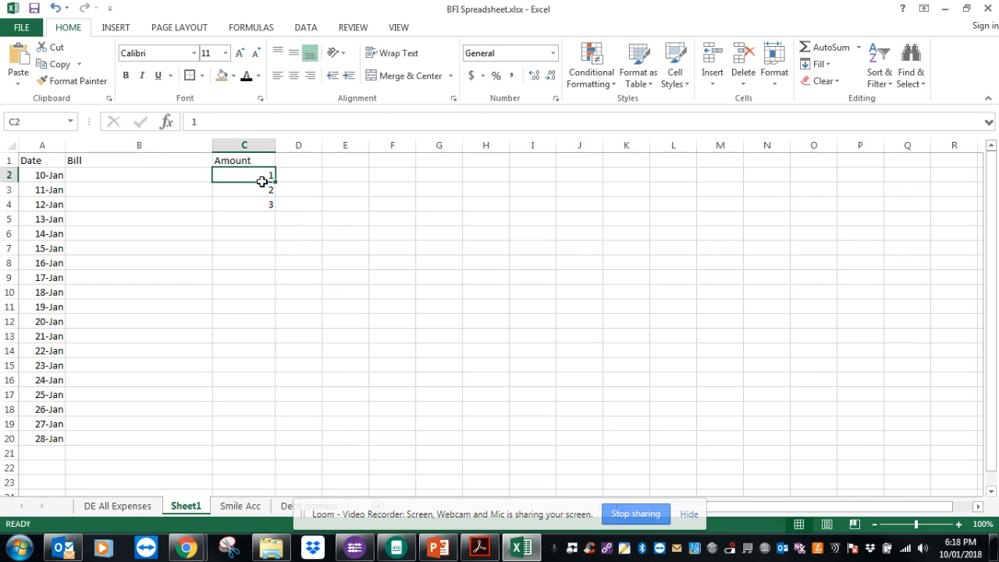
pyautogui.moveTo(263, 176); pyautogui.dragTo(267, 199)
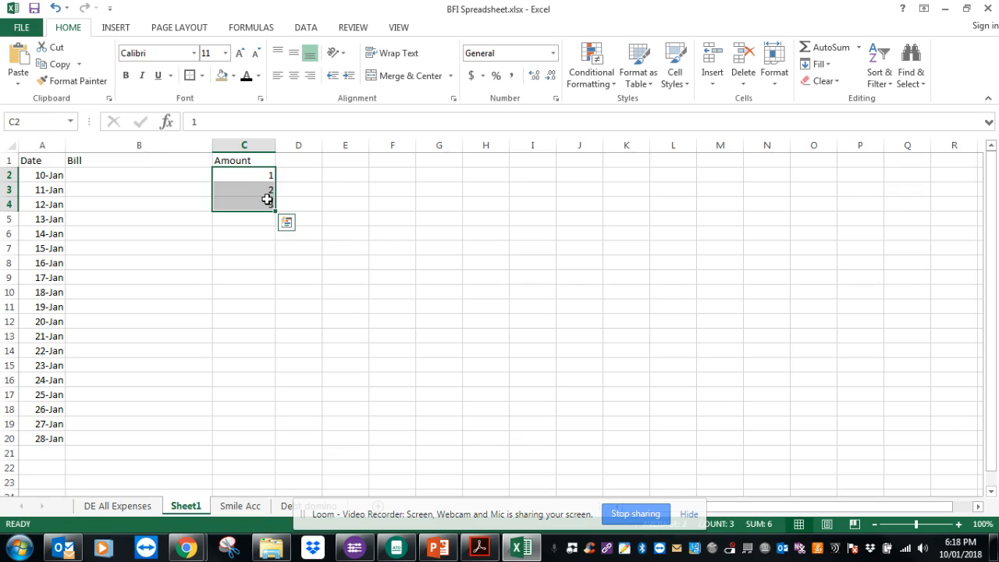
pyautogui.press('Delete')
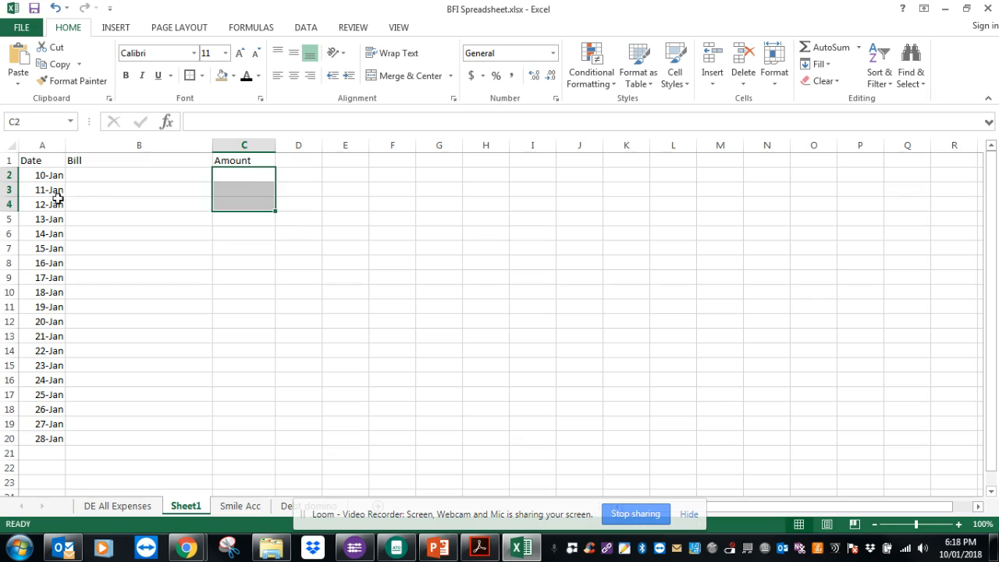
# Enter the bill names Elect, Phone, Groceries and Fuel in cells B2 to B5.
pyautogui.click(108, 176)
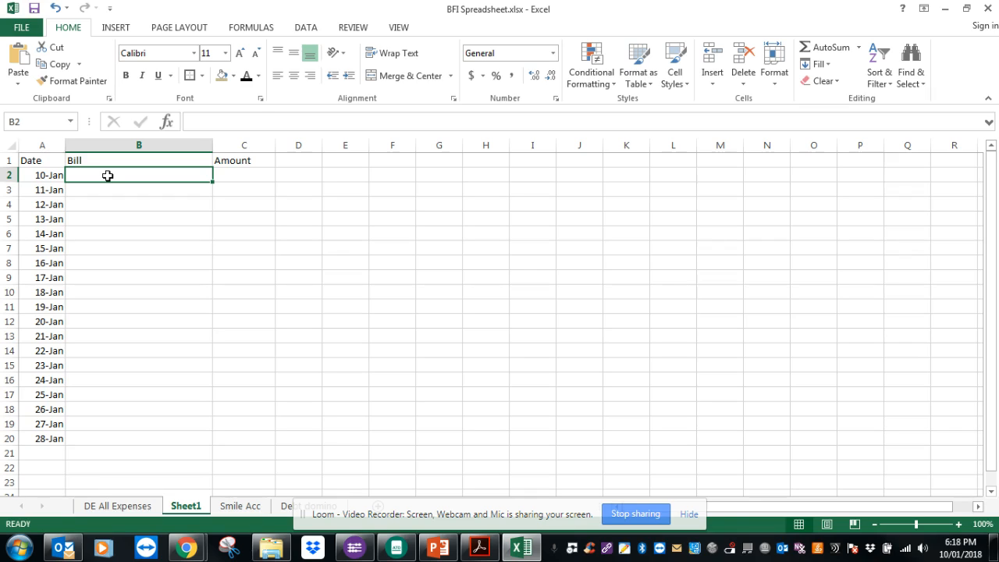
pyautogui.write('Elect')
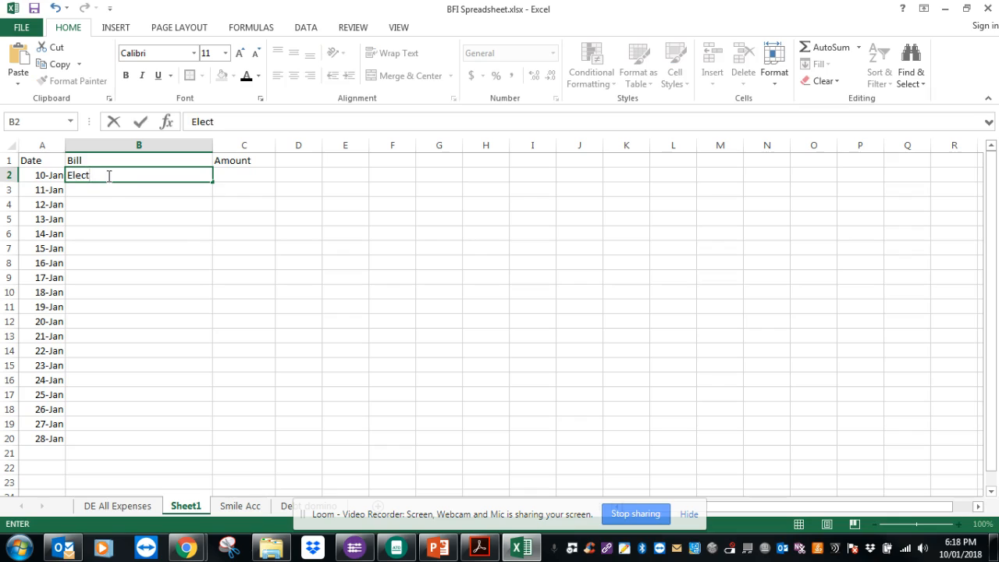
pyautogui.press('Return')
pyautogui.write('Pjh')
pyautogui.press('BackSpace')
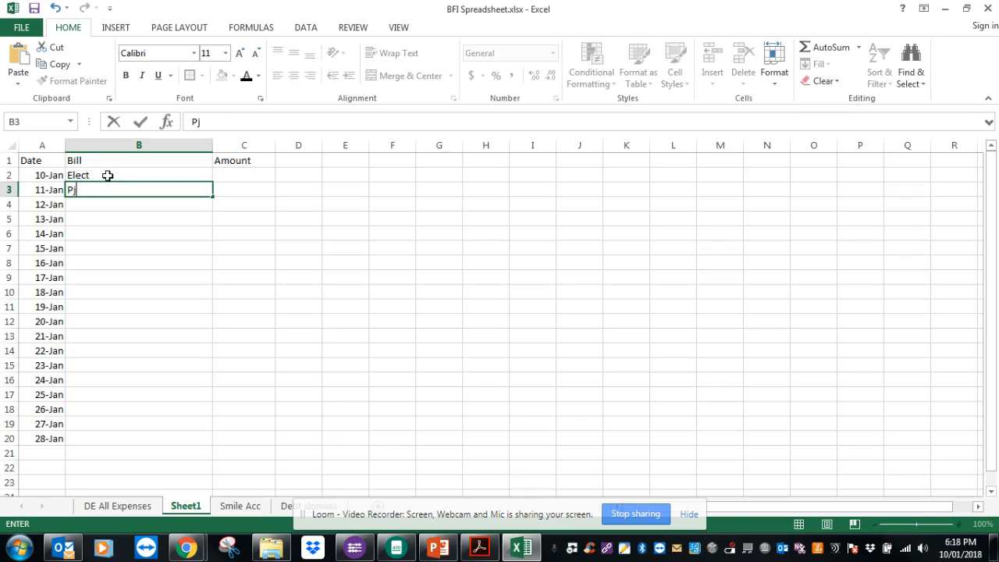
pyautogui.write('hone')
pyautogui.press('Return')
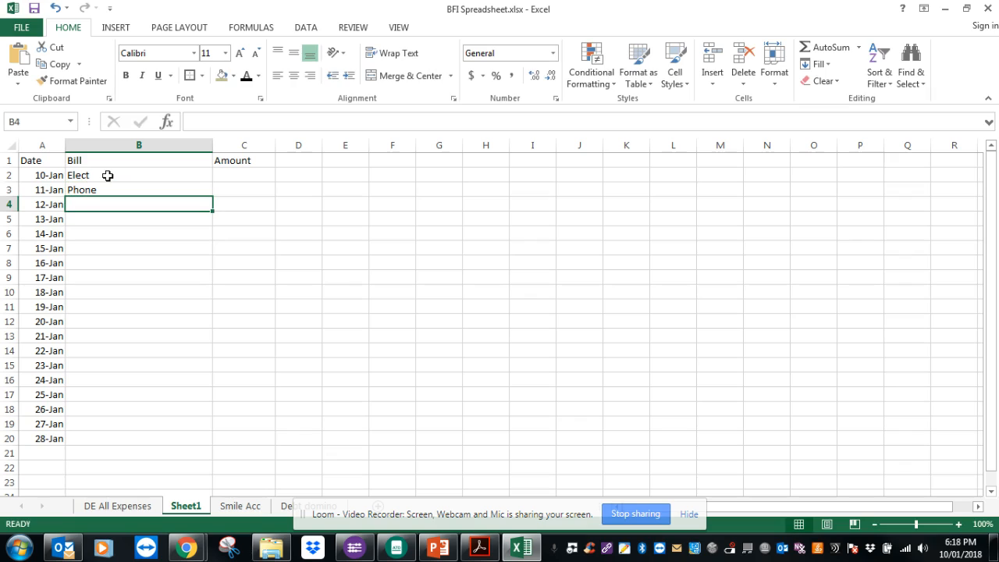
pyautogui.write('Grocerie')
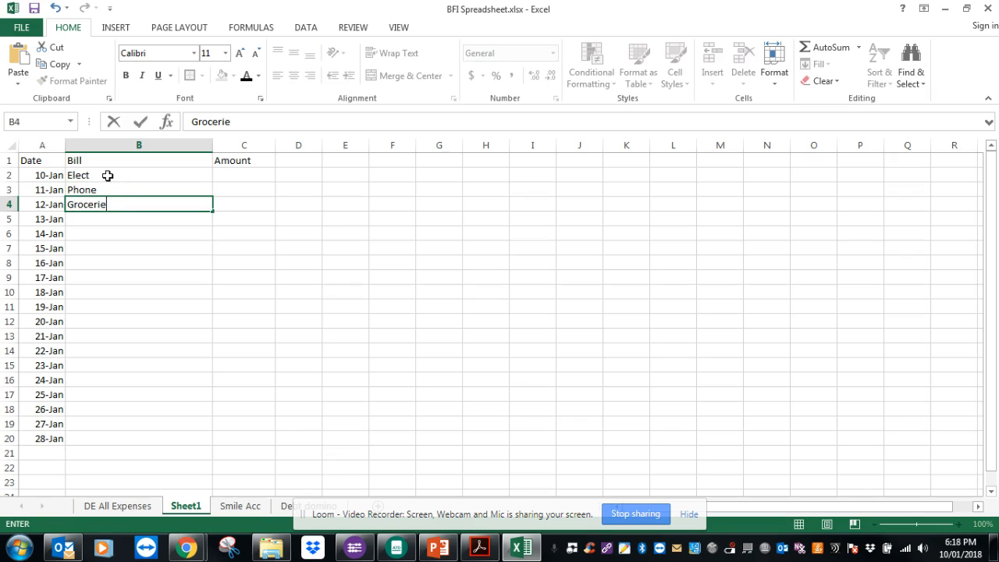
pyautogui.write('s')
pyautogui.press('Return')
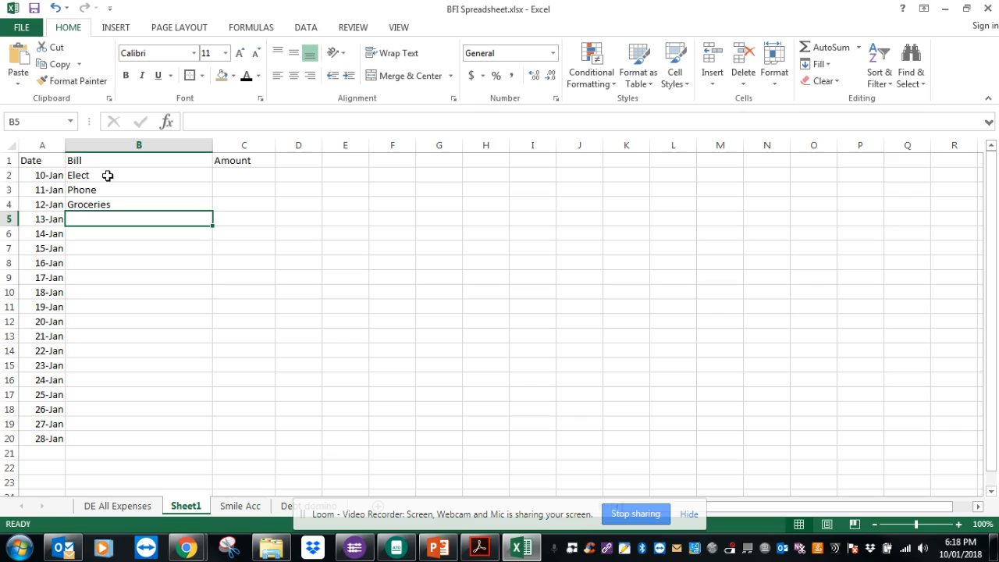
pyautogui.write('Fuel')
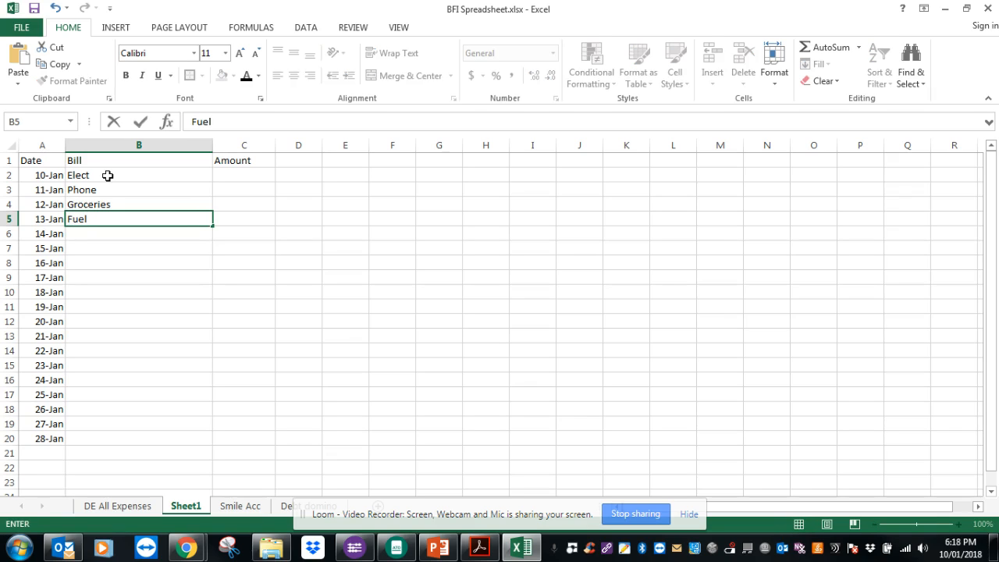
pyautogui.press('Tab')
# Enter the bill amounts 56, 80, 50 and 90 in cells C2 to C5.
pyautogui.click(238, 177)
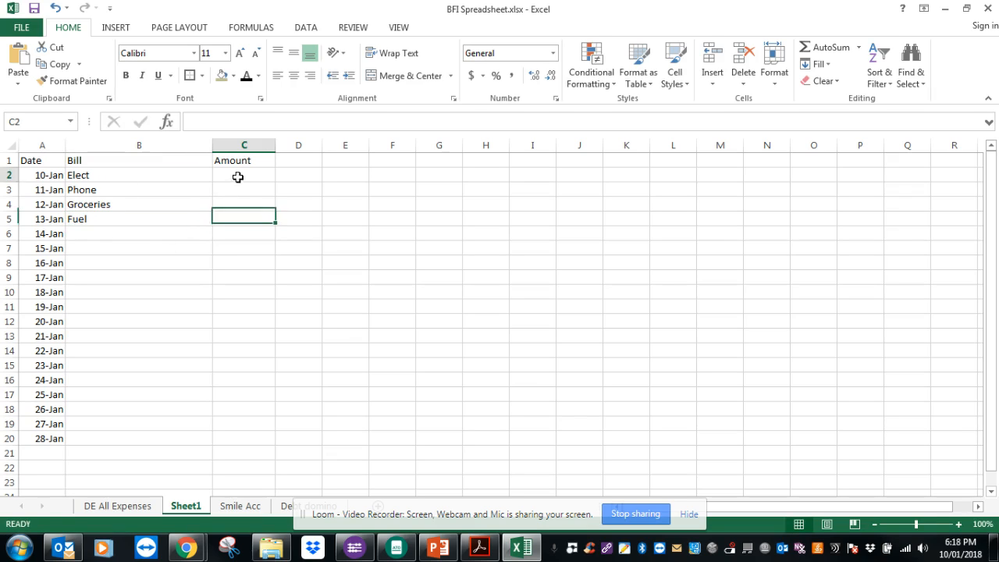
pyautogui.write('56')
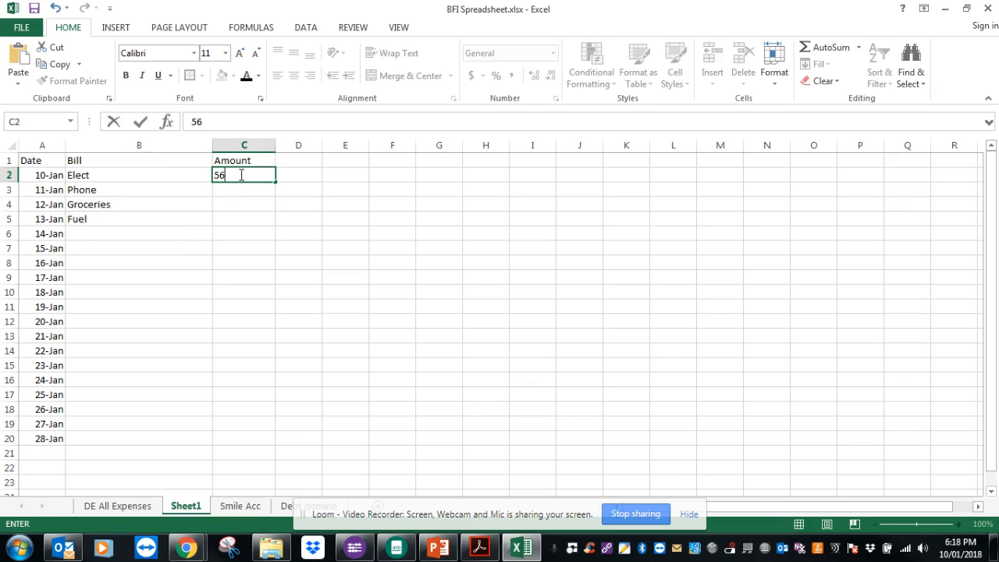
pyautogui.press('Return')
pyautogui.write('80')
pyautogui.press('Return')
pyautogui.write('50')
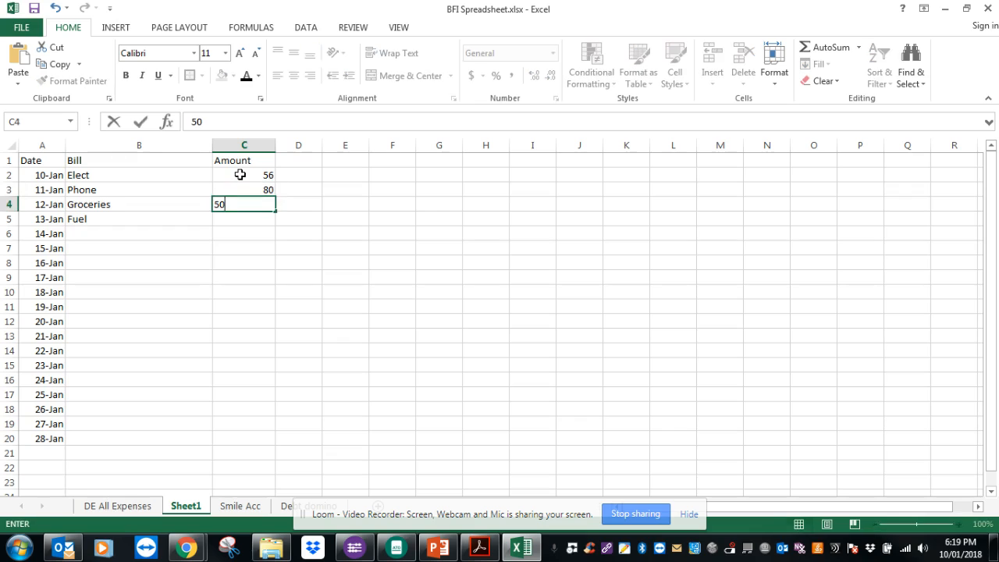
pyautogui.press('Return')
pyautogui.write('90')
pyautogui.press('Return')
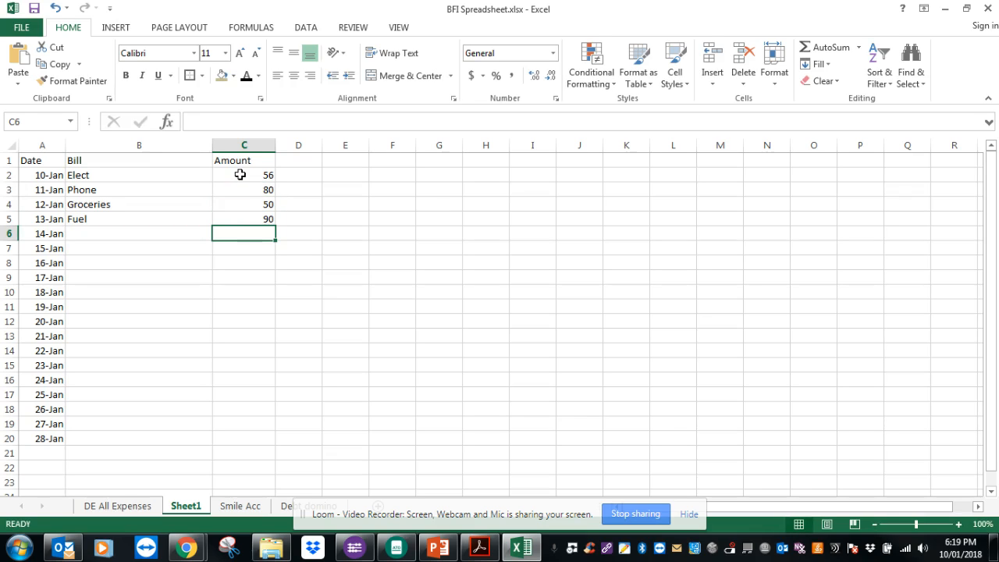
pyautogui.click(94, 176)
pyautogui.click(99, 192)
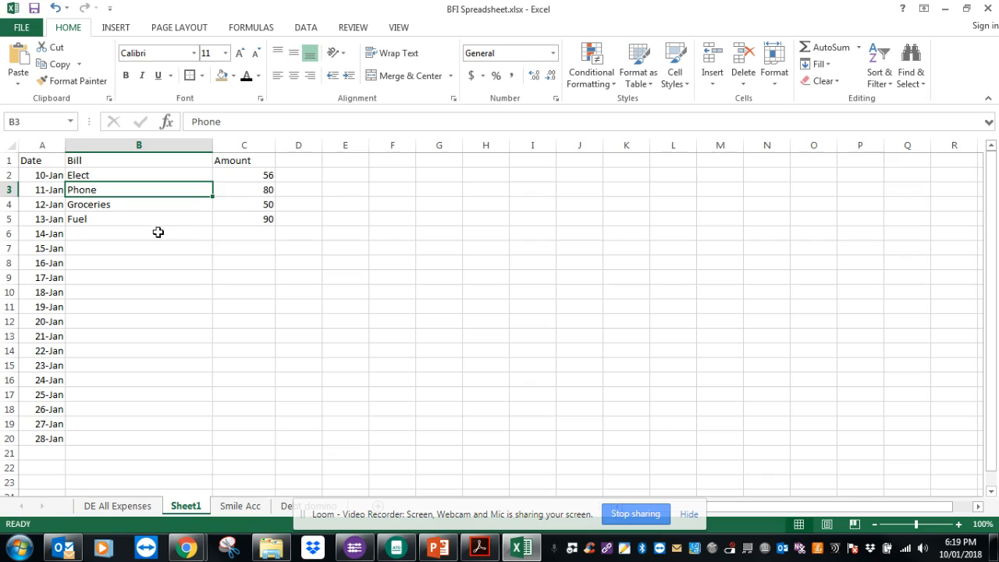
# Total the bill amounts with AutoSum over C2 to C6, placing the sum in cell C7.
pyautogui.click(246, 177)
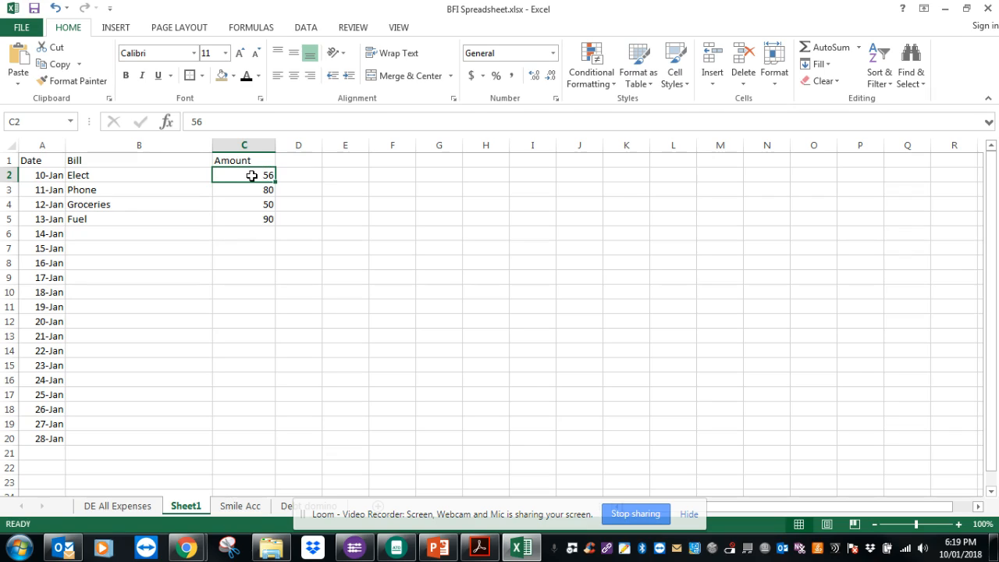
pyautogui.moveTo(257, 176); pyautogui.dragTo(263, 247)
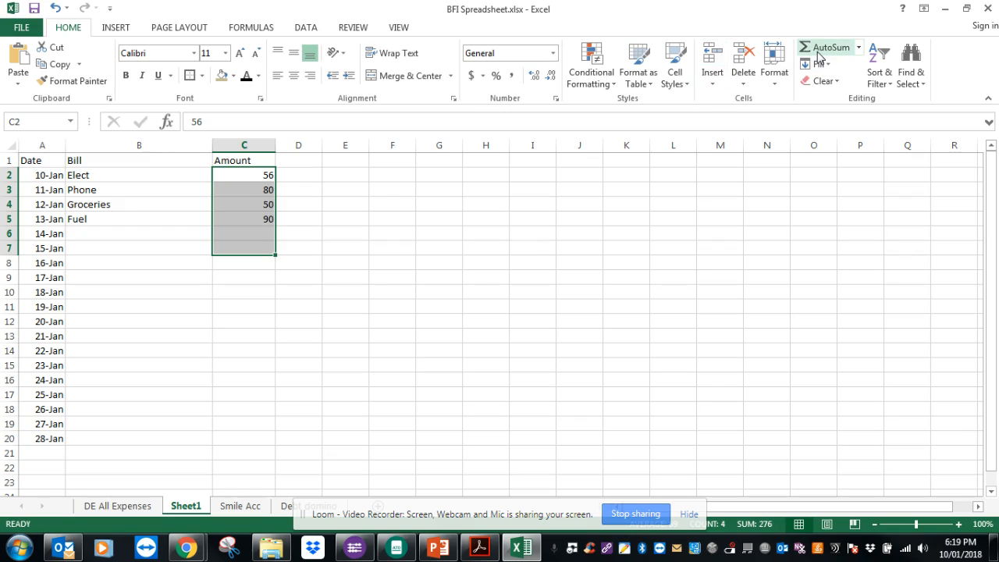
pyautogui.click(818, 53)
pyautogui.click(258, 247)
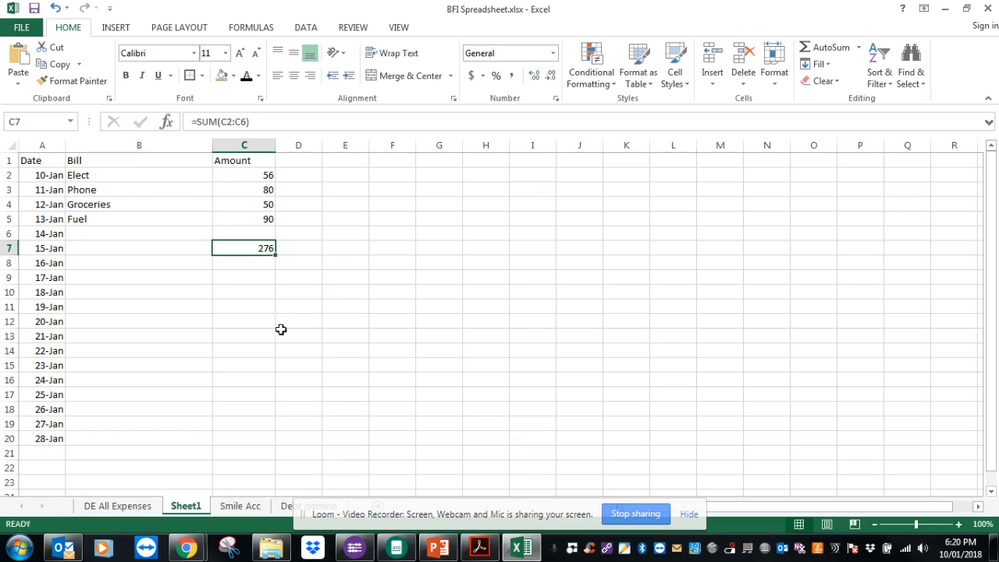
# Insert a blank column between the Bill and Amount columns.
pyautogui.click(264, 175)
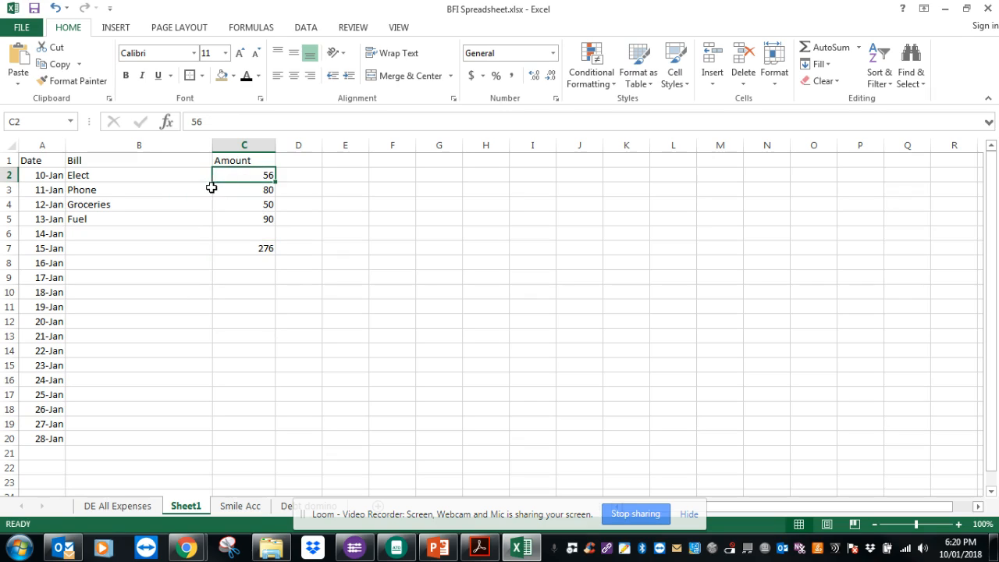
pyautogui.click(248, 144)
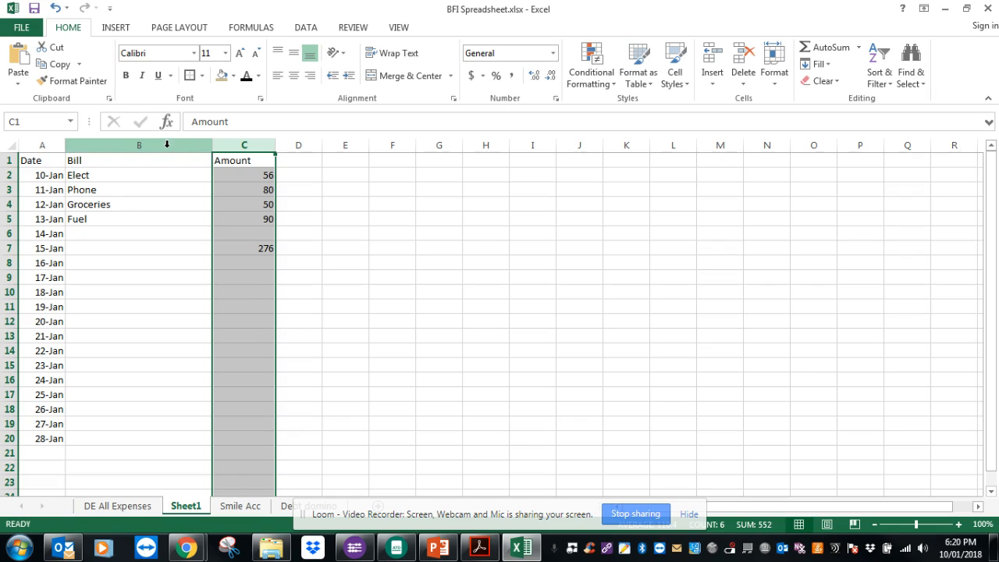
pyautogui.rightClick(226, 143)
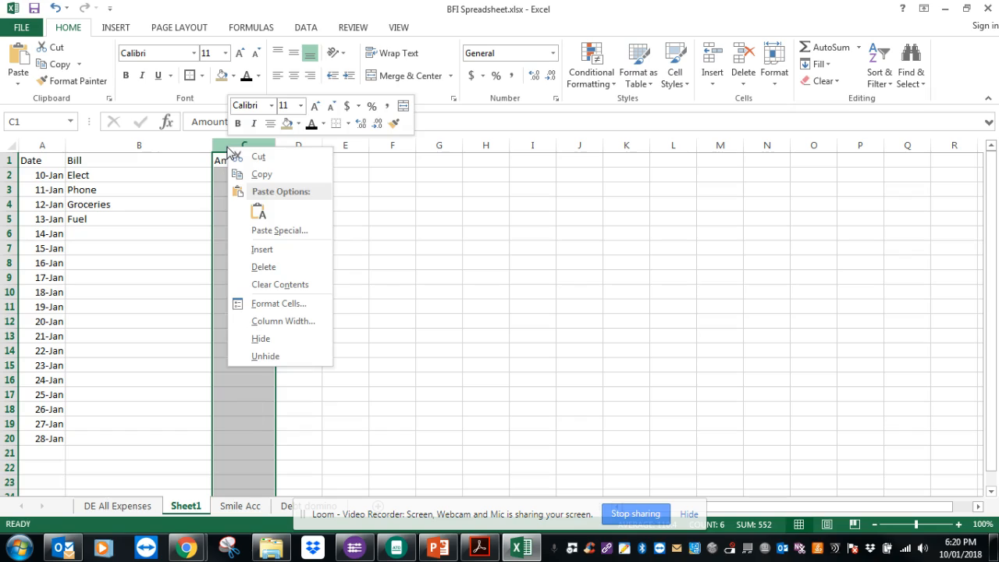
pyautogui.click(262, 251)
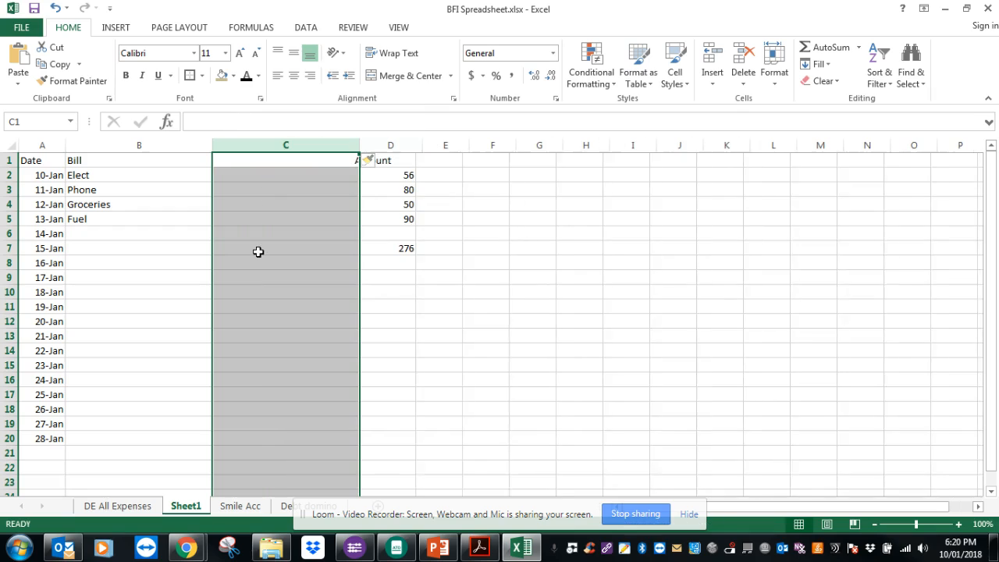
pyautogui.click(286, 193)
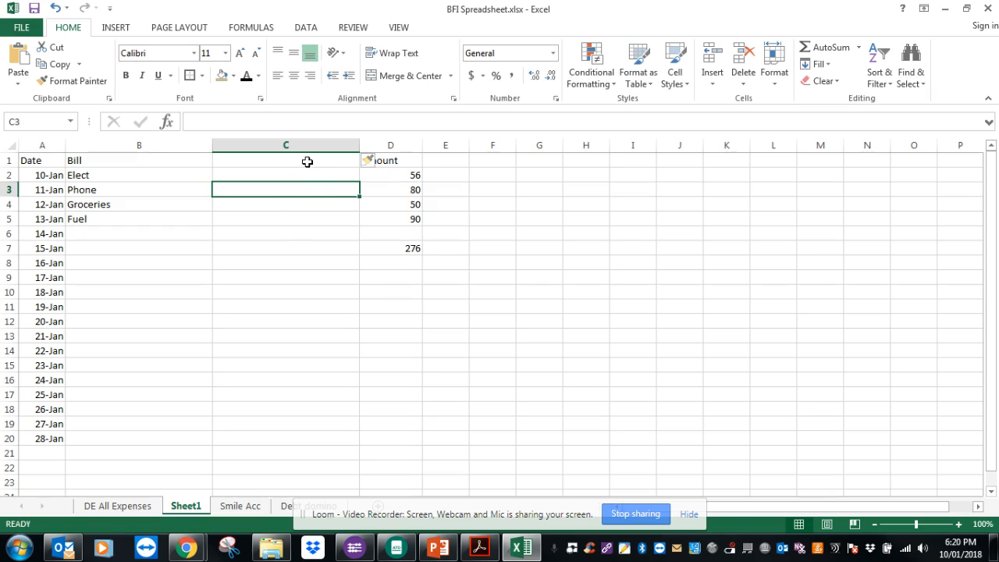
pyautogui.click(298, 233)
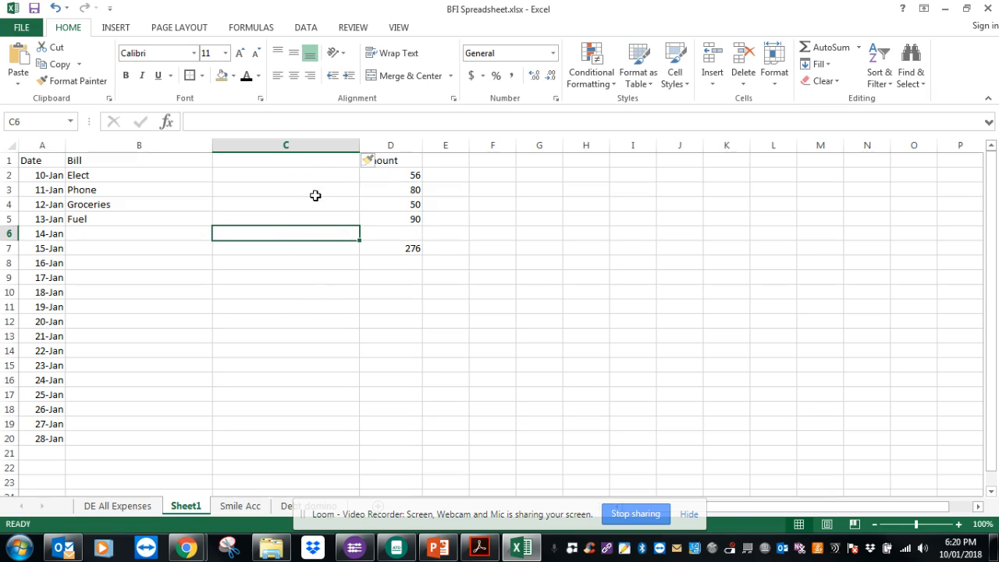
# Delete the blank column C.
pyautogui.click(302, 144)
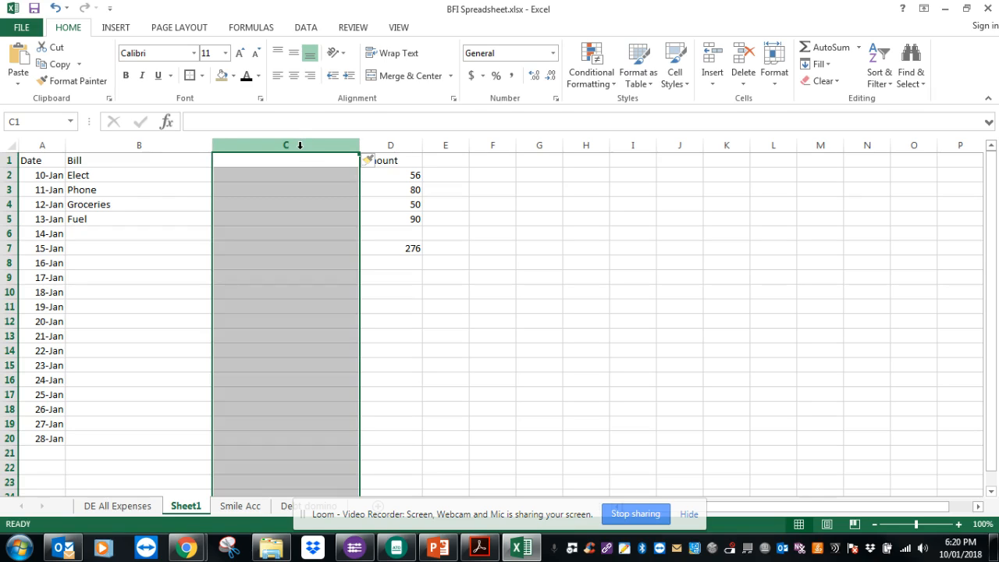
pyautogui.rightClick(300, 145)
pyautogui.click(327, 262)
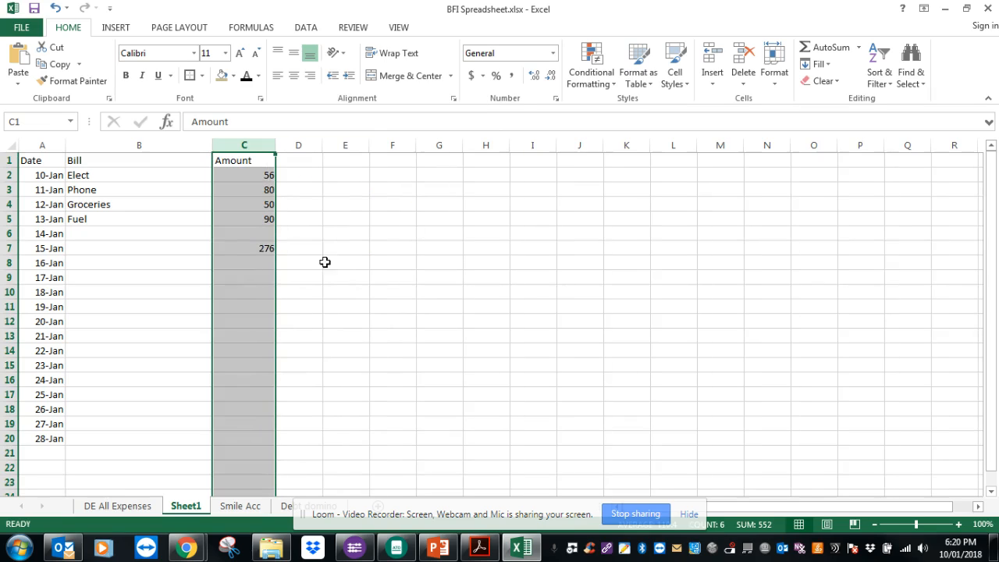
# Insert a blank column again before the Amount column.
pyautogui.rightClick(251, 146)
pyautogui.click(288, 254)
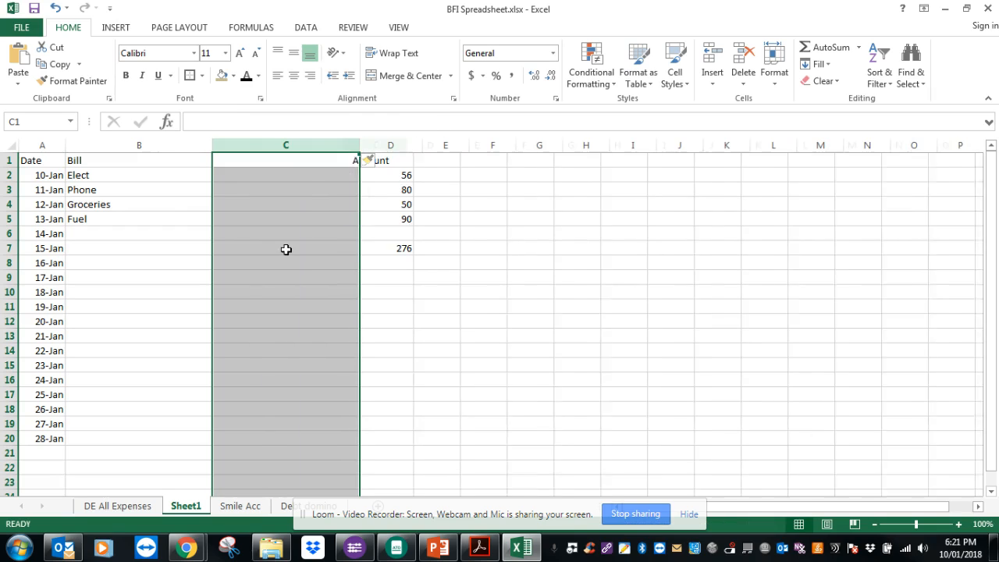
pyautogui.click(385, 318)
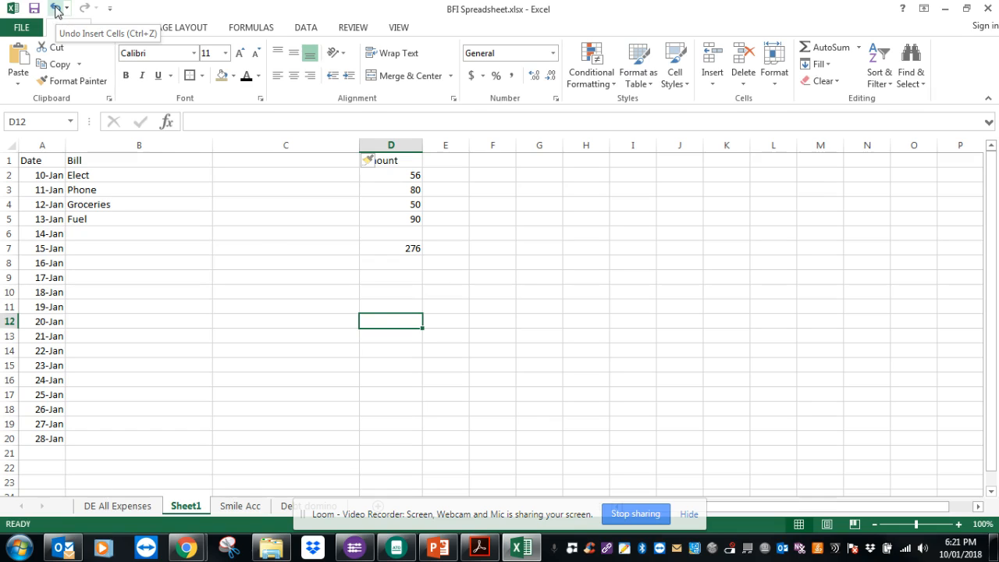
# Undo the column insertions and deletion, the AutoSum total and the bill amounts, back to an empty C2.
pyautogui.click(56, 10)
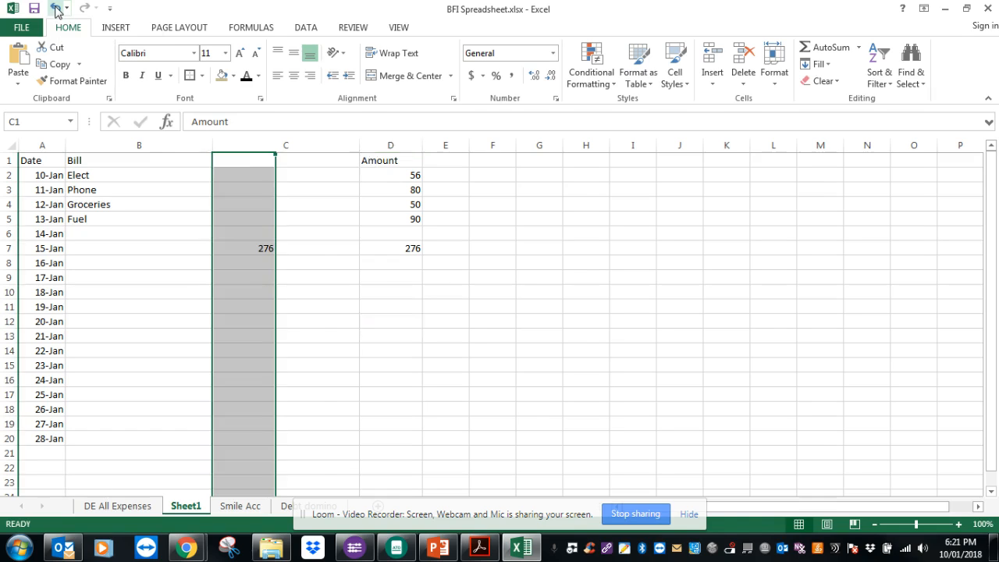
pyautogui.click(388, 273)
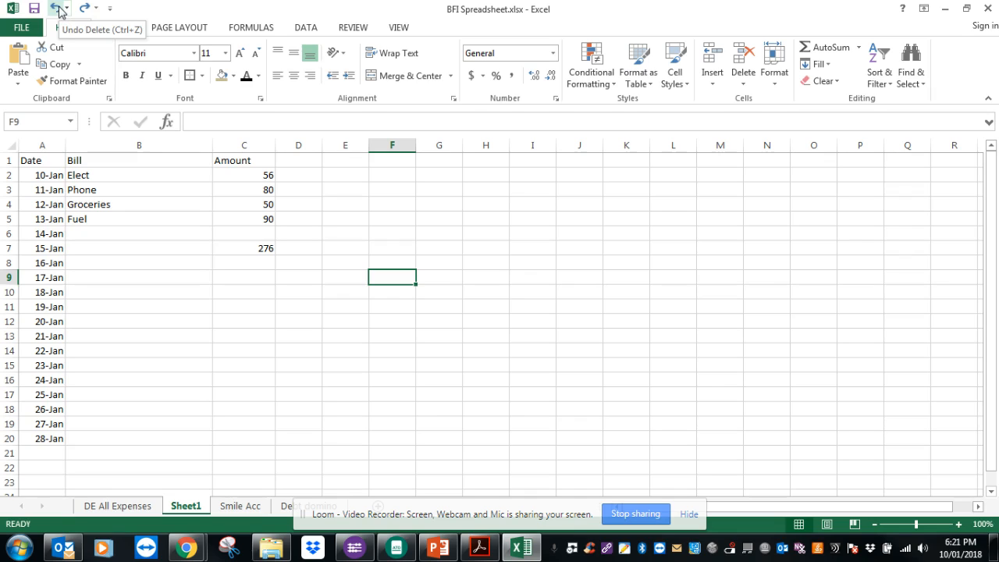
pyautogui.click(56, 9)
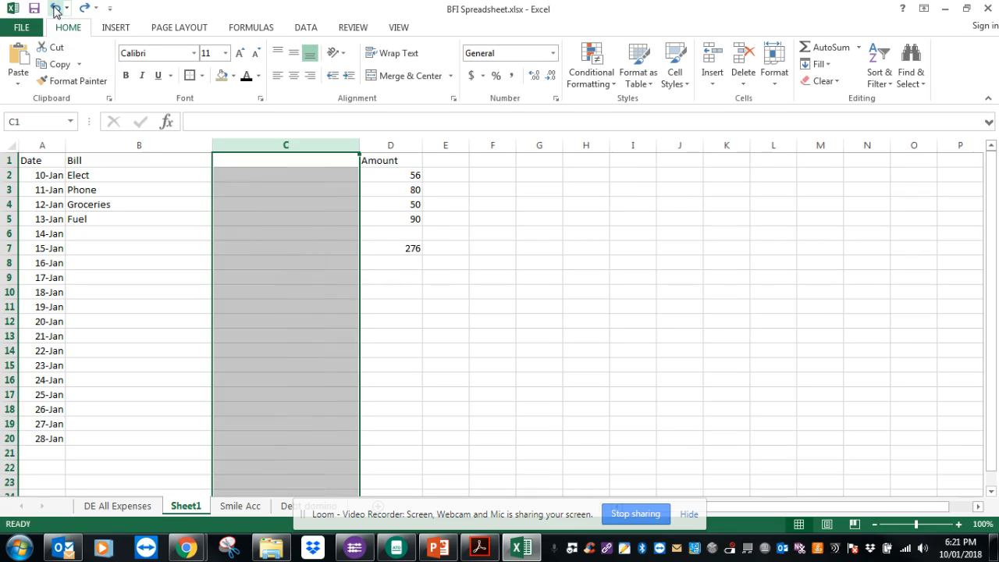
pyautogui.click(56, 9)
pyautogui.click(56, 9)
pyautogui.click(57, 9)
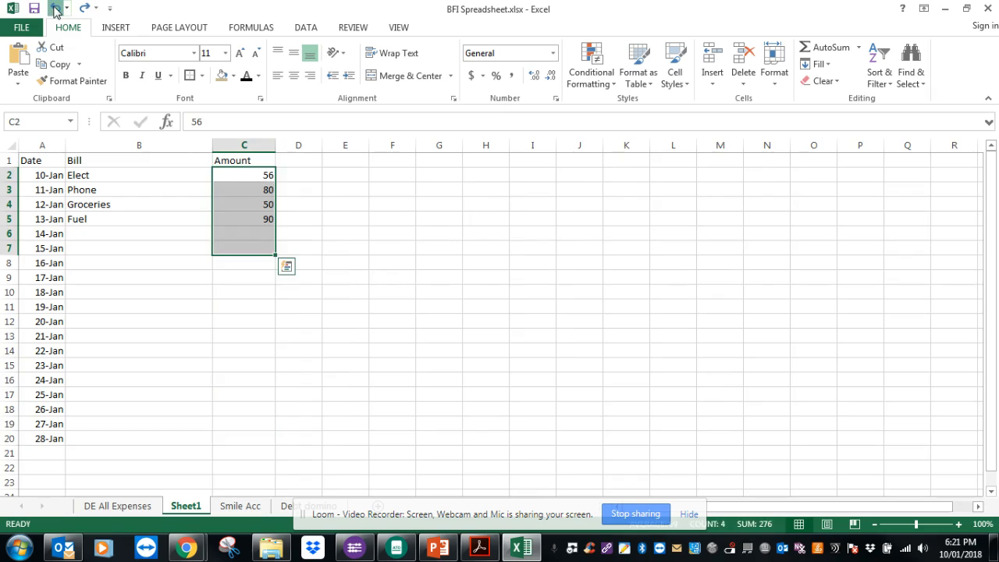
pyautogui.click(57, 9)
pyautogui.click(56, 10)
pyautogui.click(56, 10)
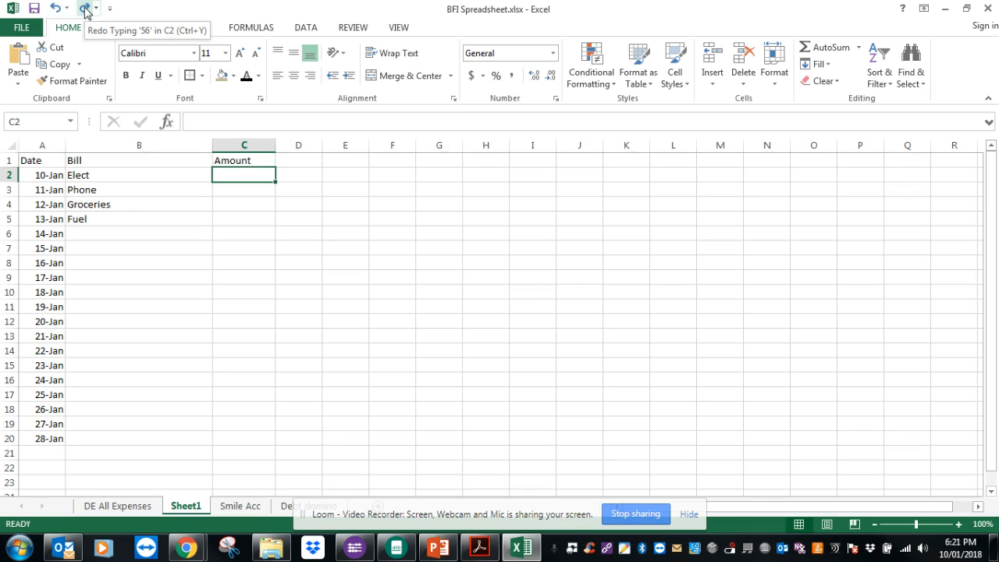
# Redo all the undone changes, from the bill amounts through to the blank column before Amount.
pyautogui.click(84, 10)
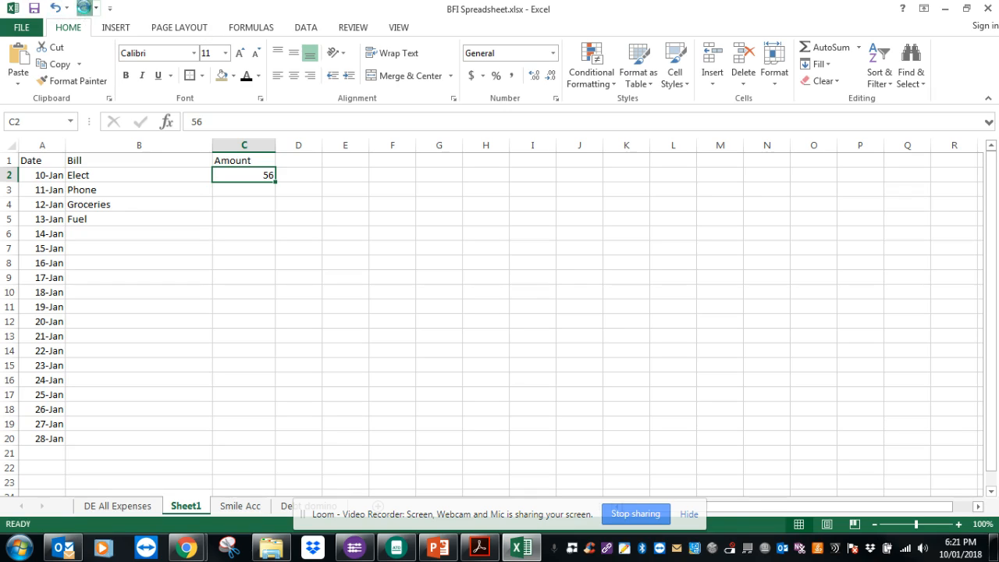
pyautogui.click(84, 9)
pyautogui.click(84, 9)
pyautogui.click(84, 9)
pyautogui.click(84, 9)
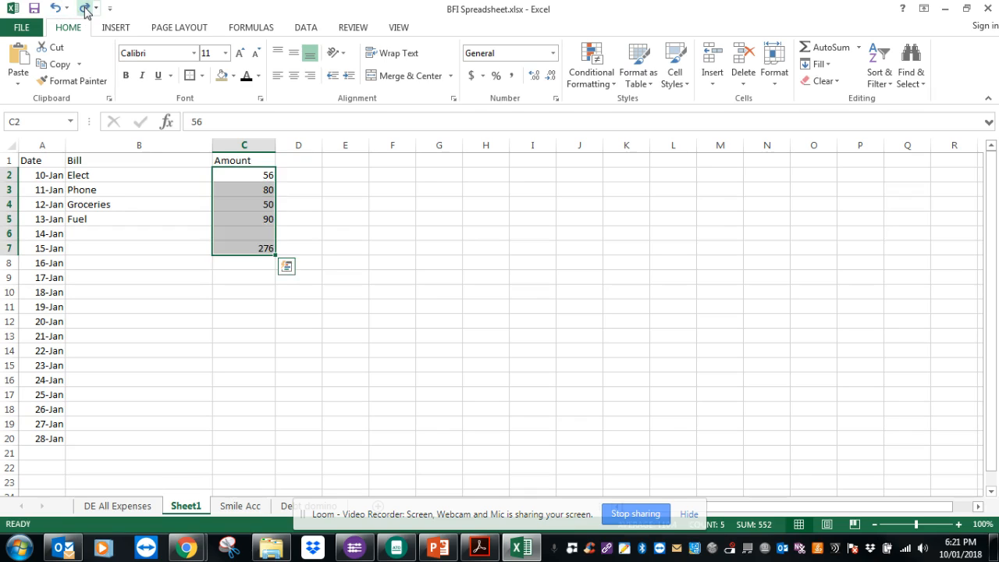
pyautogui.click(84, 9)
pyautogui.click(84, 9)
pyautogui.click(84, 9)
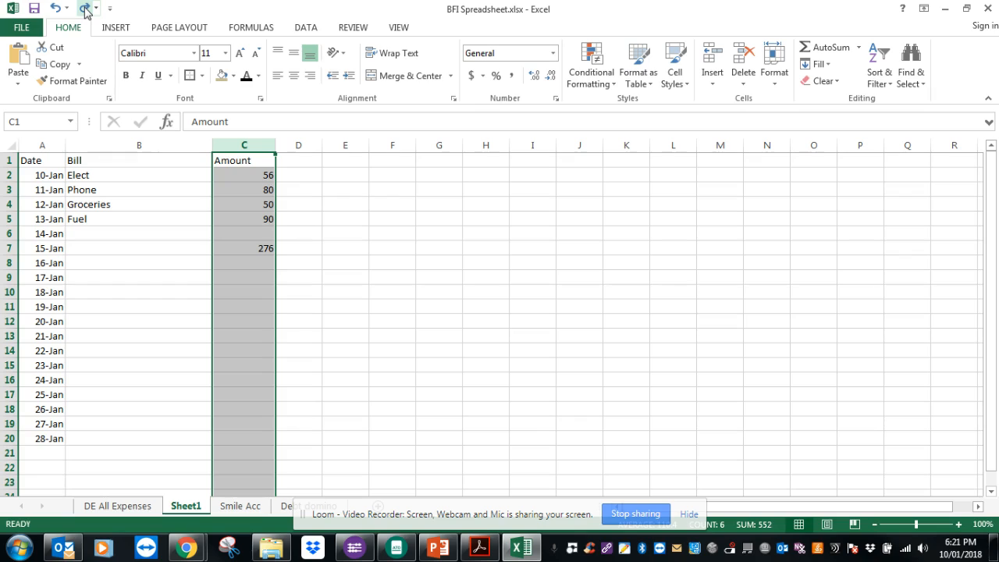
pyautogui.click(84, 9)
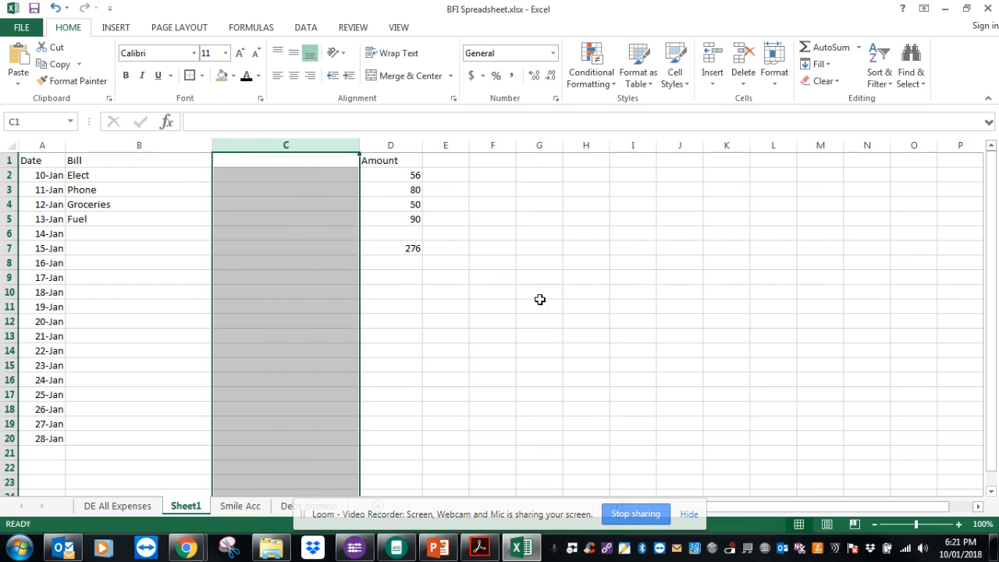
pyautogui.click(509, 305)
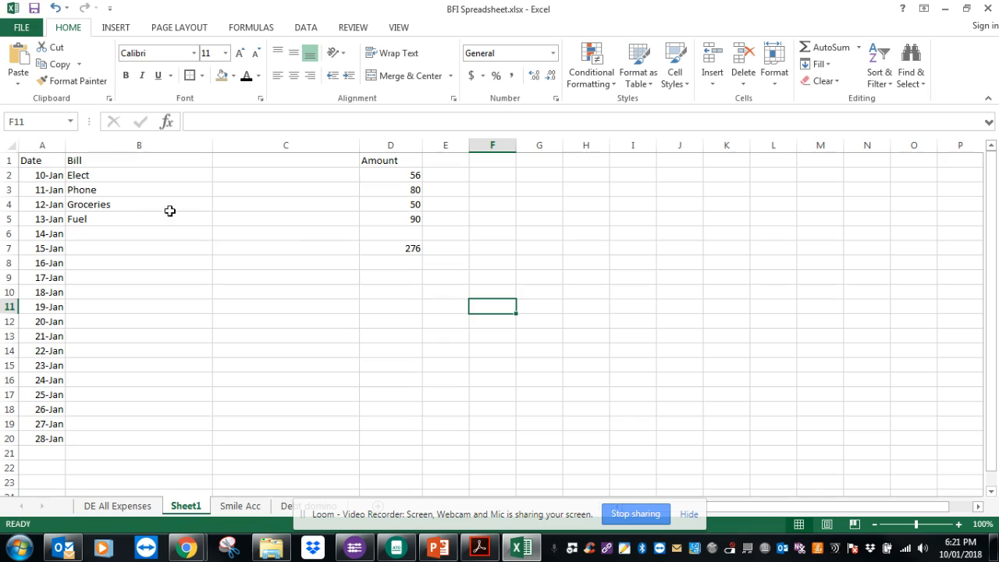
# Copy the Groceries entry from cell B4 and paste it into cell F2.
pyautogui.click(126, 204)
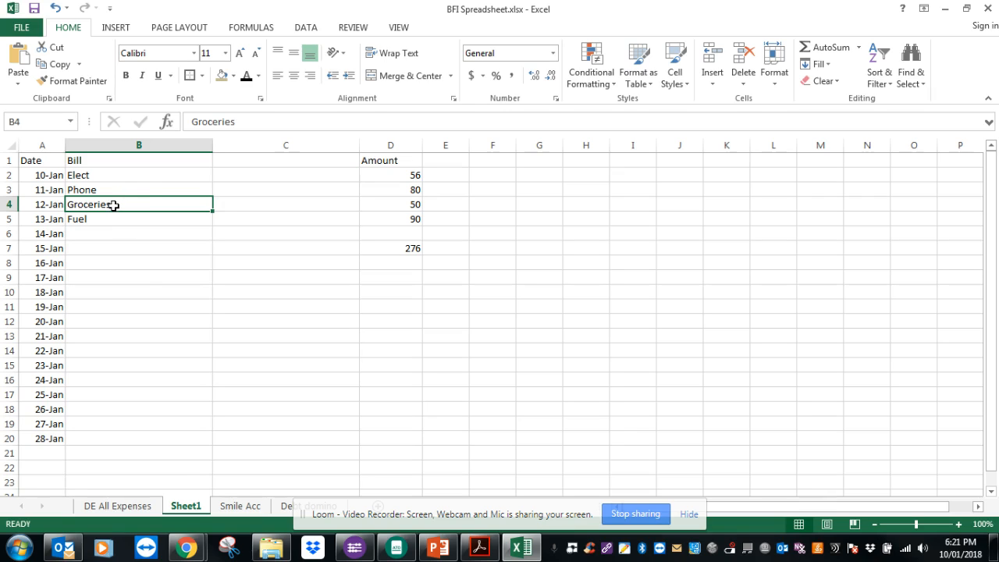
pyautogui.rightClick(114, 205)
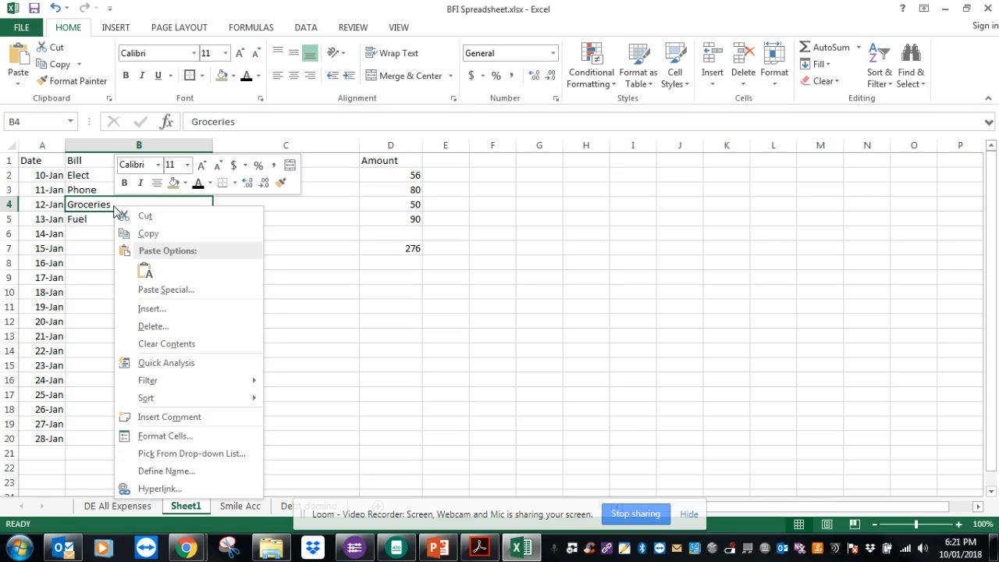
pyautogui.click(148, 235)
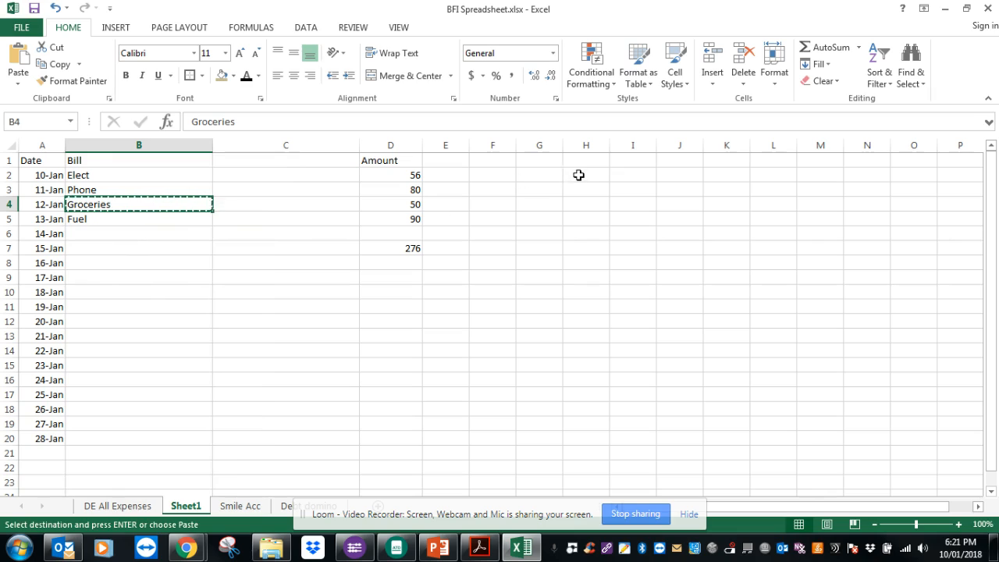
pyautogui.click(491, 173)
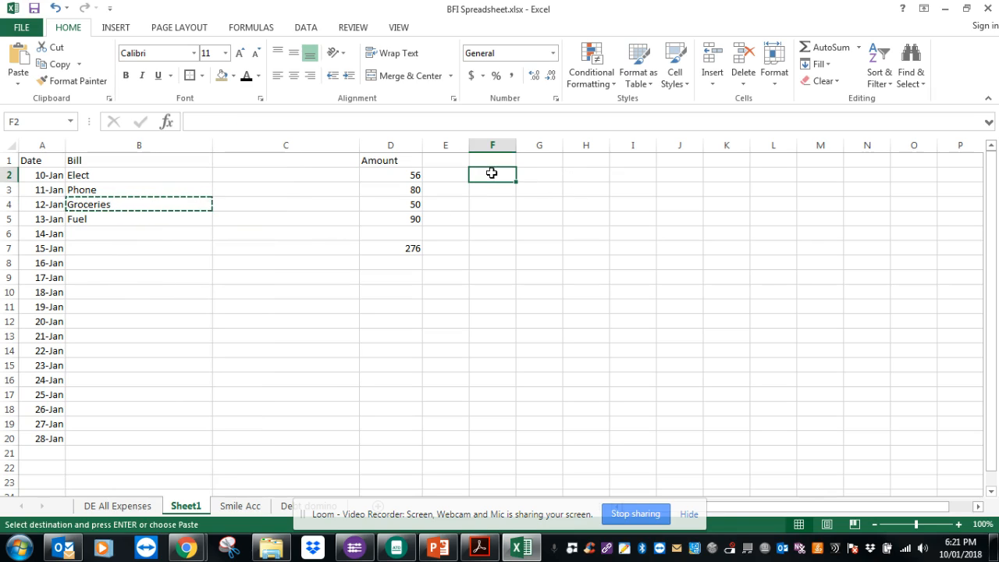
pyautogui.rightClick(491, 173)
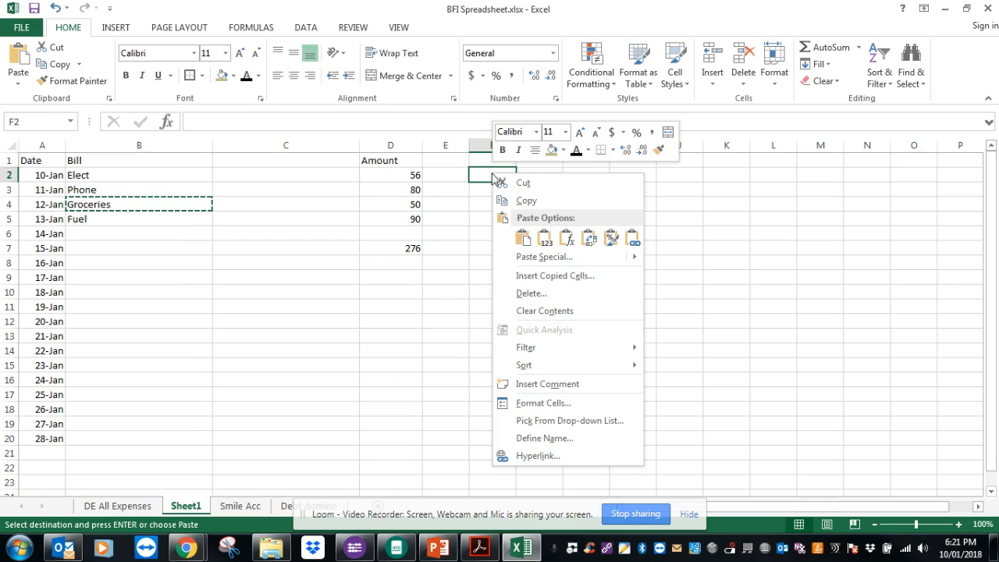
pyautogui.click(523, 237)
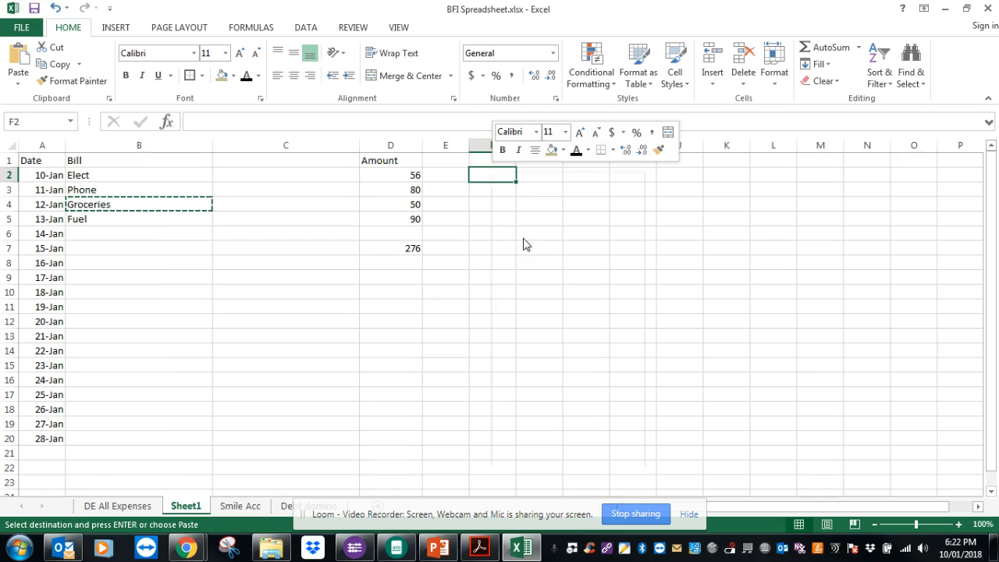
# Paste the copied Groceries entry into cell I3 and fill it down to I18.
pyautogui.click(624, 190)
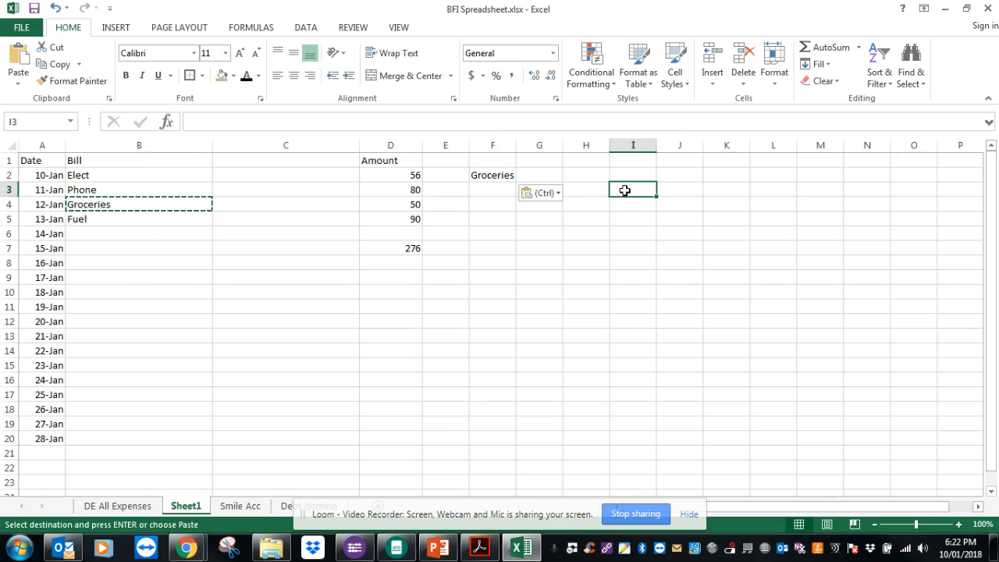
pyautogui.rightClick(625, 190)
pyautogui.click(658, 258)
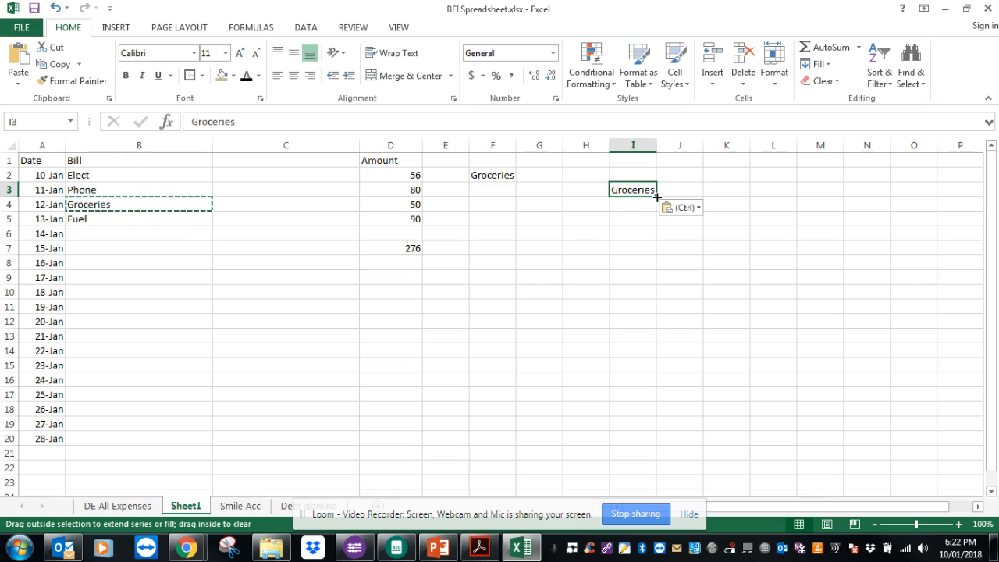
pyautogui.moveTo(656, 198); pyautogui.dragTo(654, 415)
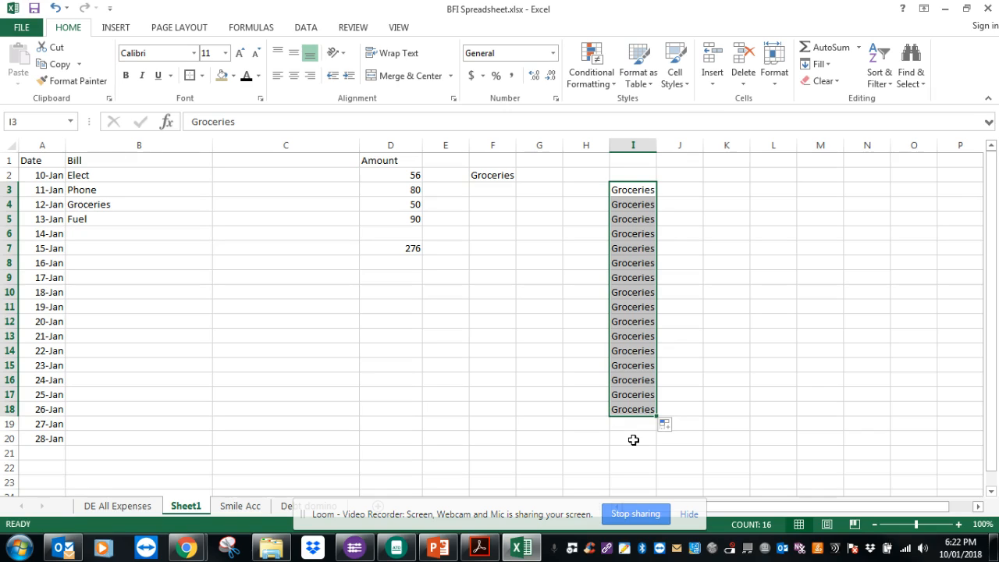
pyautogui.click(706, 316)
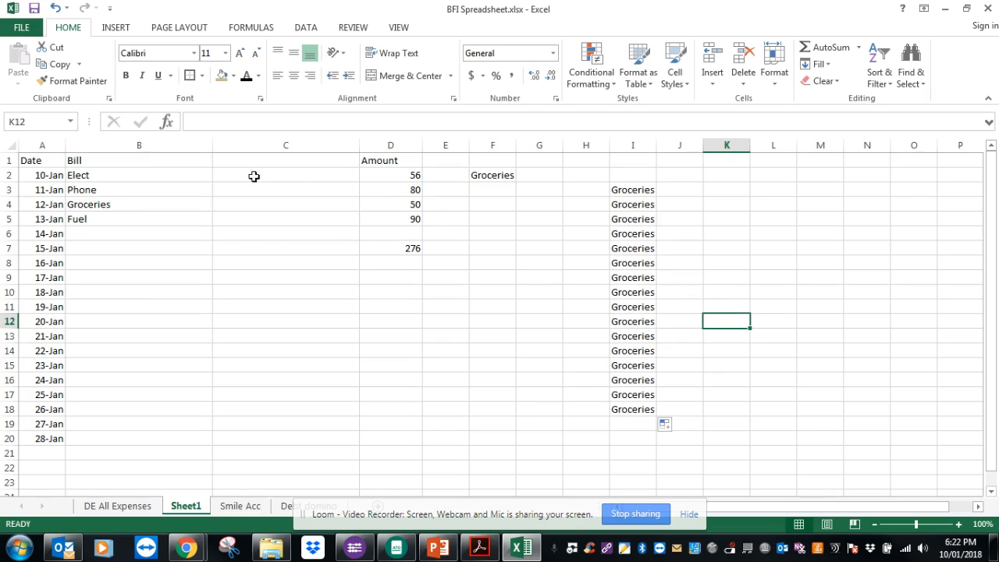
# Delete the Date column and narrow the blank column before Amount to less than half its width.
pyautogui.click(42, 145)
pyautogui.rightClick(45, 146)
pyautogui.press('Escape')
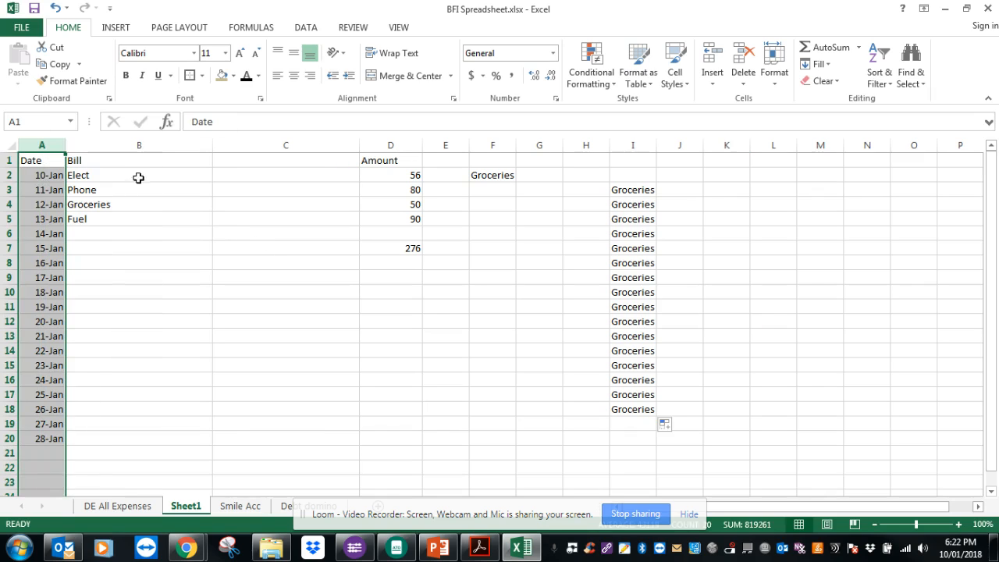
pyautogui.rightClick(45, 146)
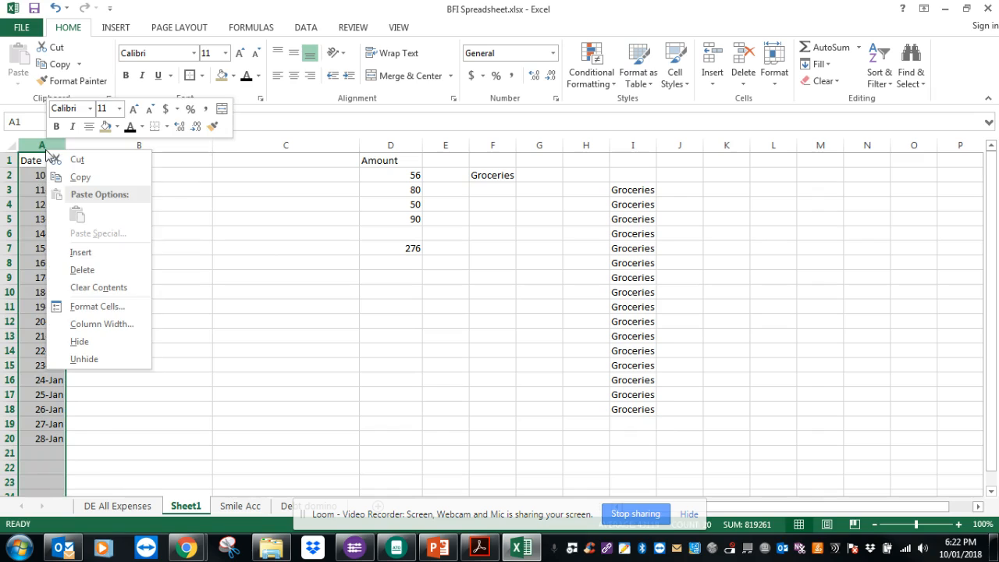
pyautogui.click(82, 269)
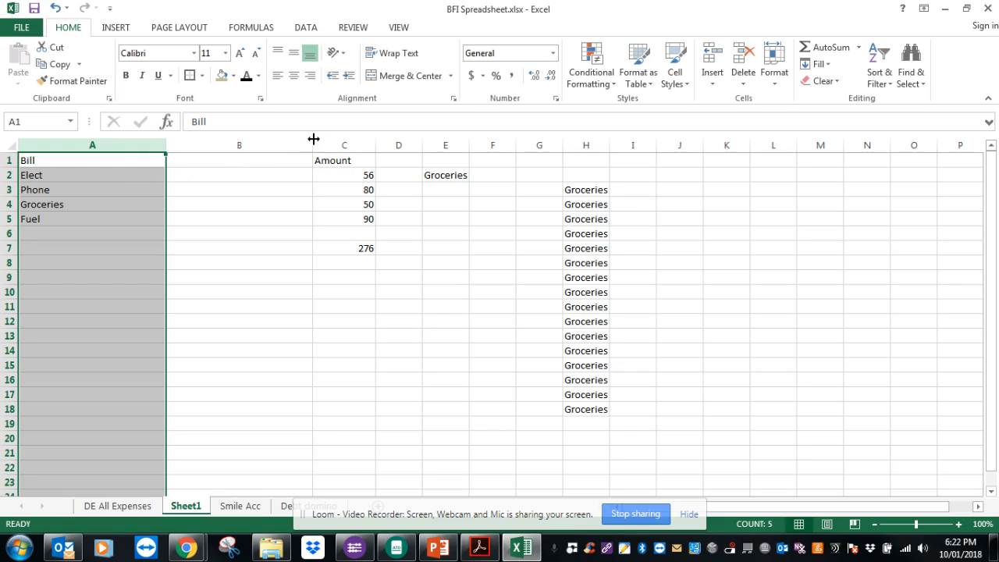
pyautogui.moveTo(314, 147); pyautogui.dragTo(230, 148)
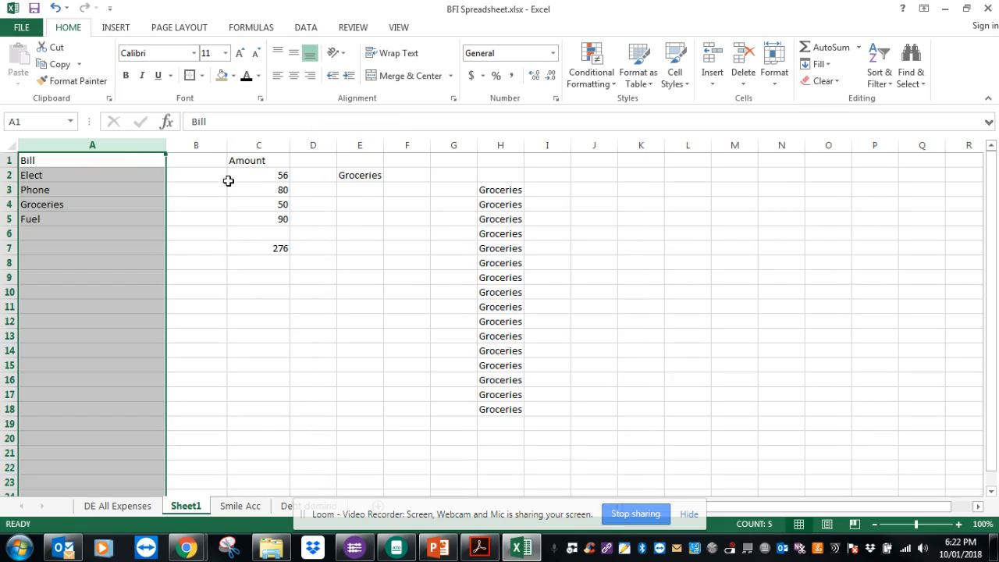
pyautogui.click(263, 158)
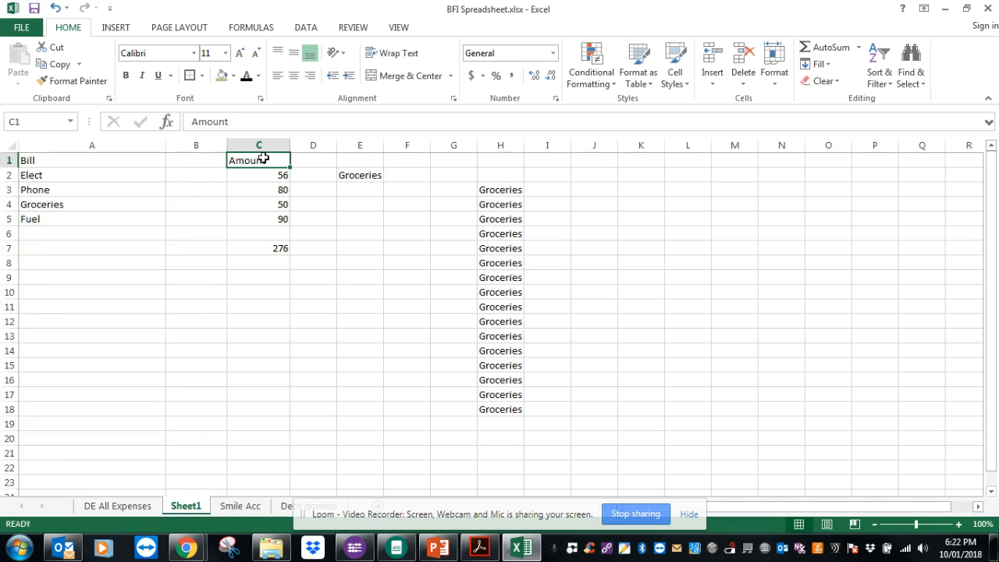
# Label the columns after Bill as Wk1, Wk2, Wk3 and Wk4 in B1 to E1, and clear the Groceries entry from E2.
pyautogui.click(200, 162)
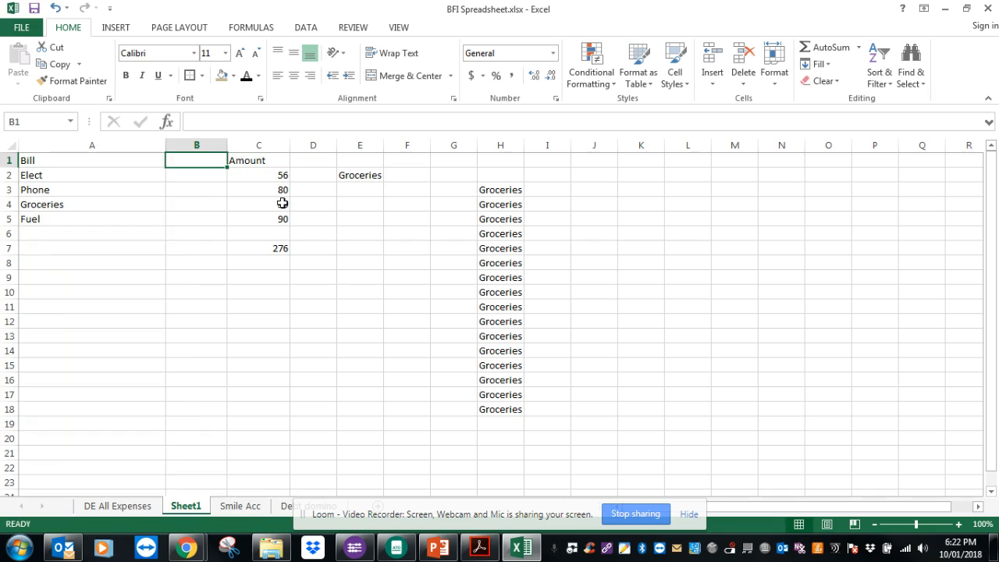
pyautogui.write('Wk1')
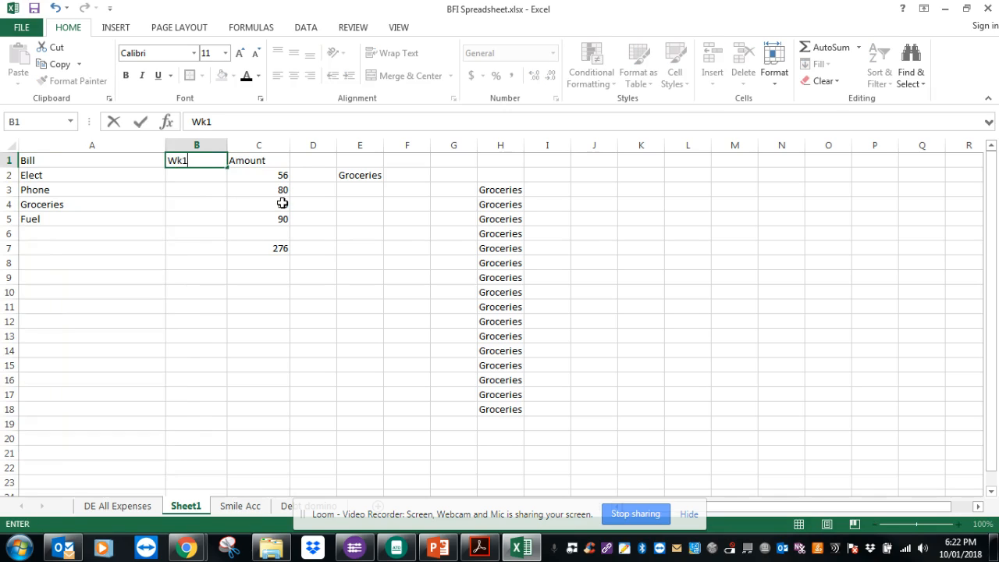
pyautogui.press('Tab')
pyautogui.write('Wk2')
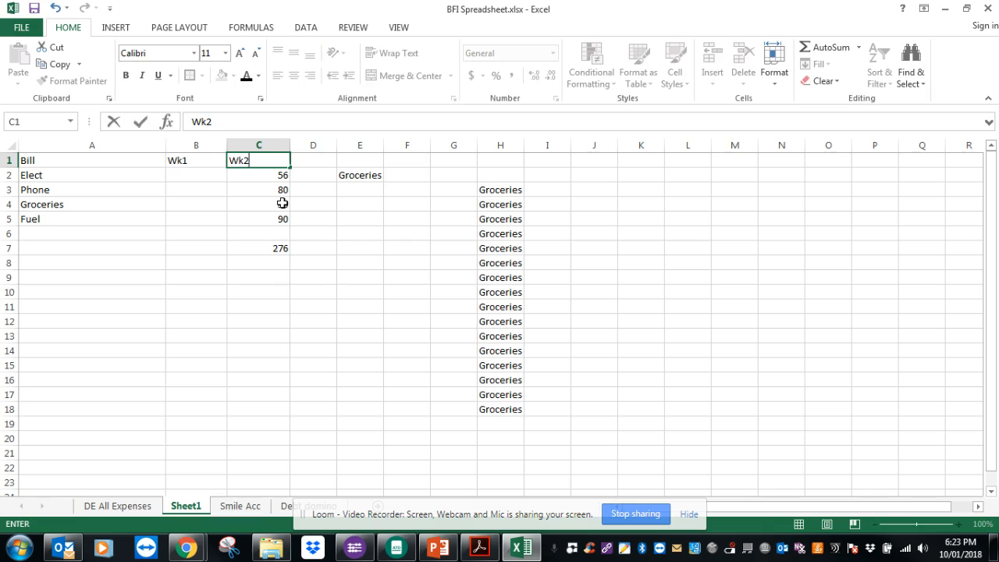
pyautogui.press('Tab')
pyautogui.write('Wk3')
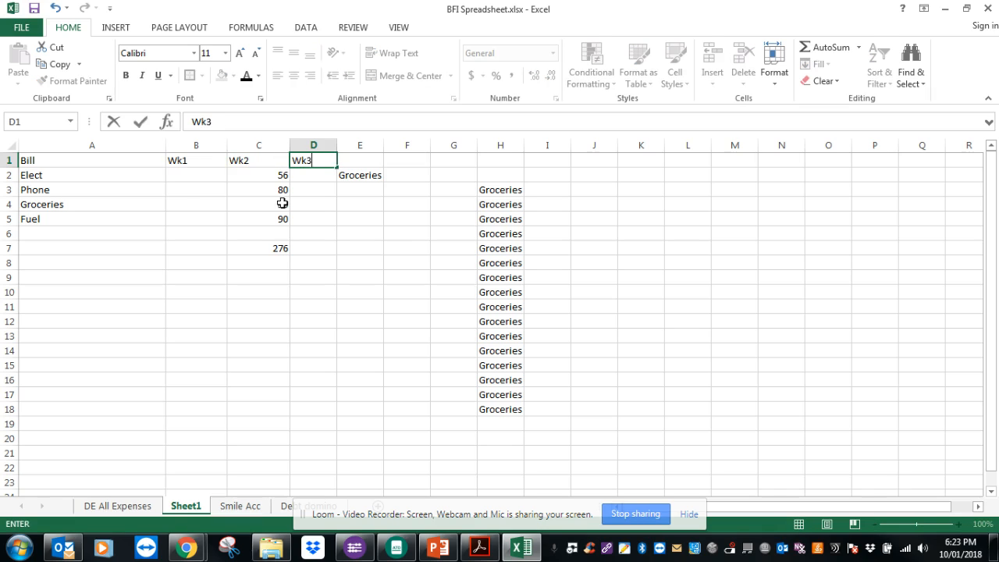
pyautogui.press('Tab')
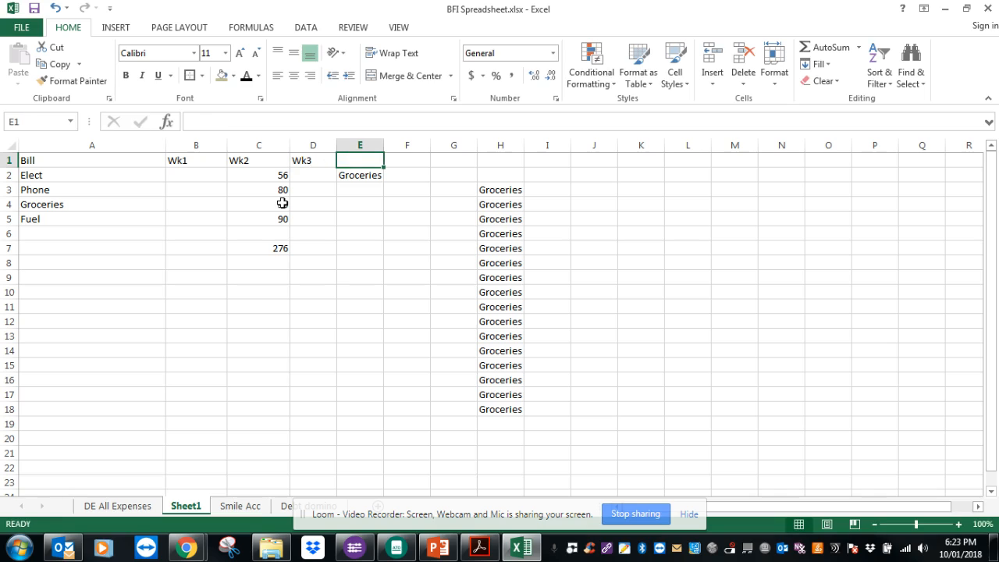
pyautogui.write('Wk4')
pyautogui.press('Tab')
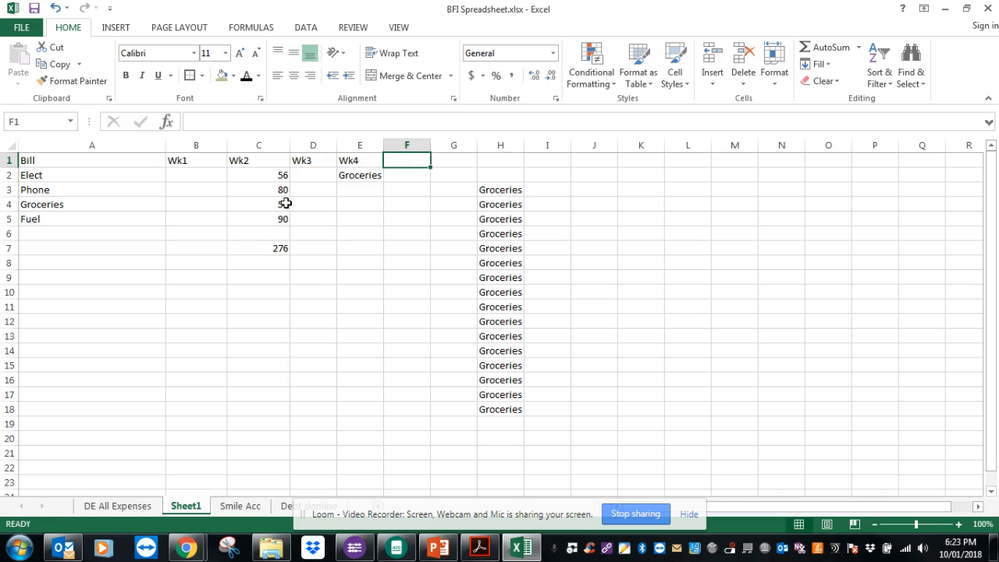
pyautogui.click(356, 176)
pyautogui.press('Delete')
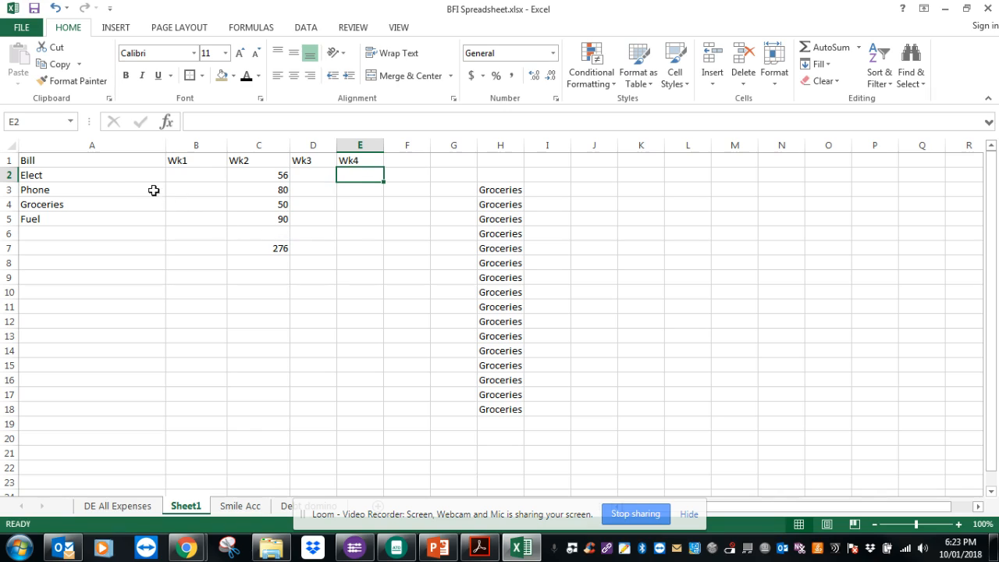
# Fill in the Wk1 amounts: 50 for Elect, 65 for Phone, 85 for Groceries and 50 for Fuel.
pyautogui.click(180, 177)
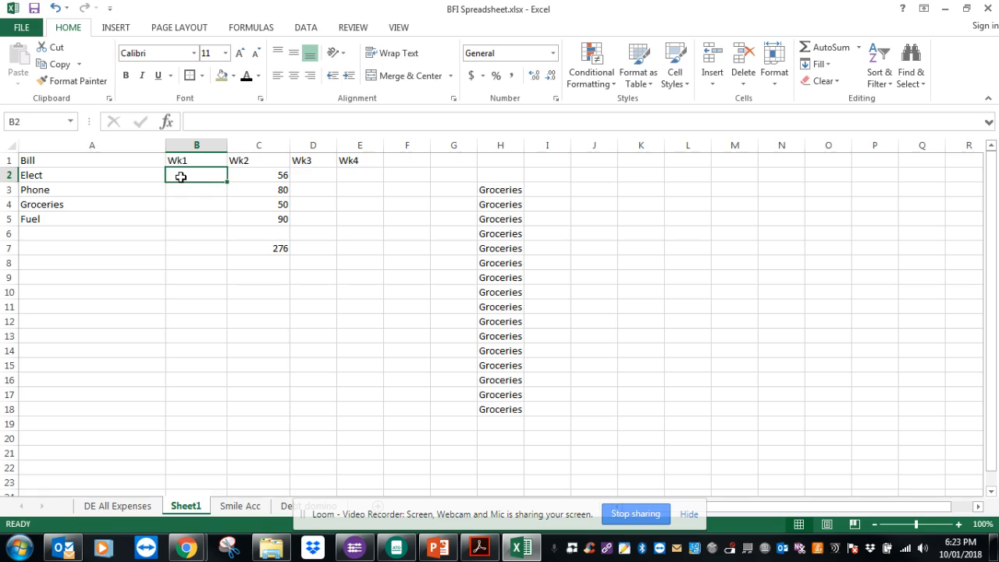
pyautogui.write('50')
pyautogui.press('Return')
pyautogui.write('65')
pyautogui.press('Return')
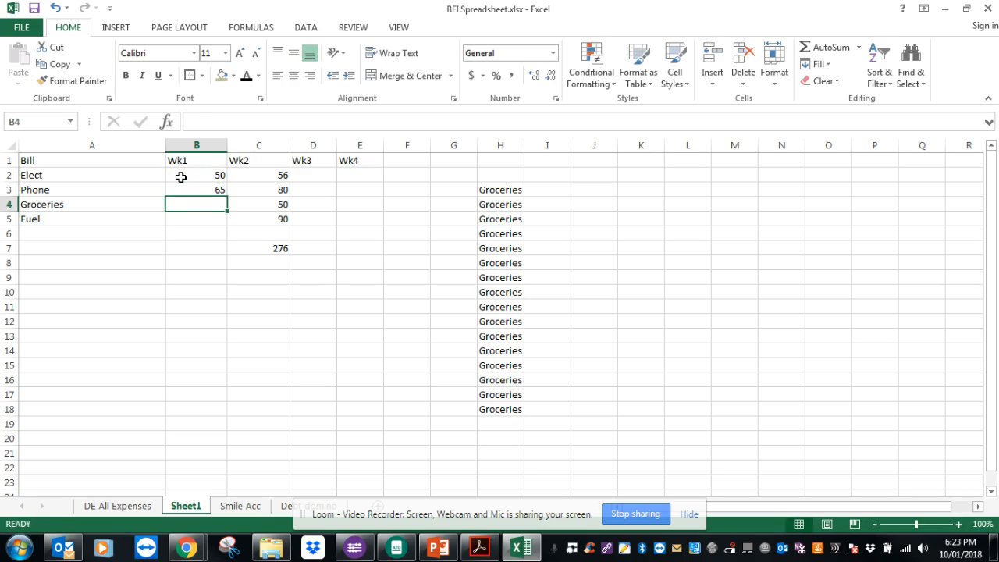
pyautogui.write('85')
pyautogui.press('Return')
pyautogui.write('5')
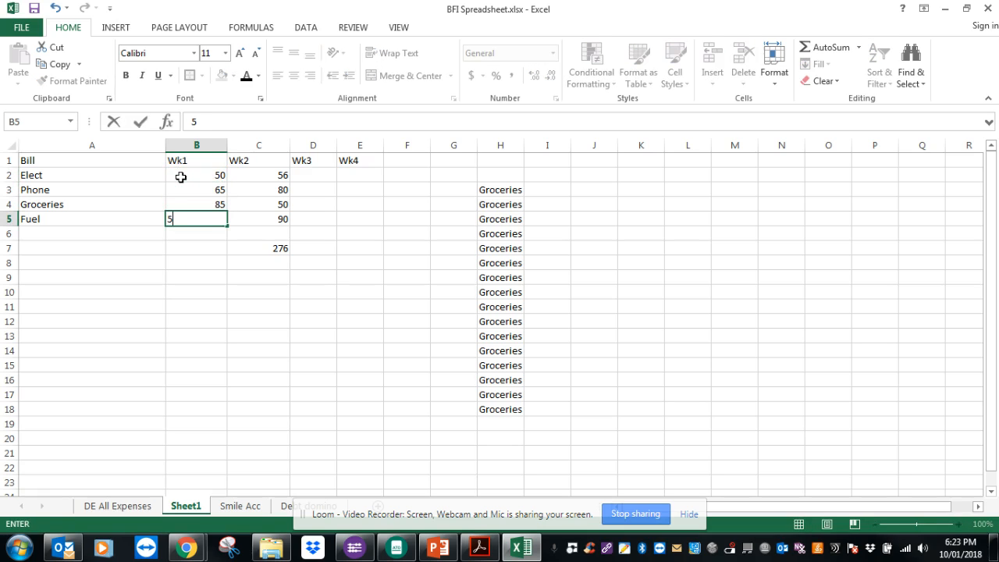
pyautogui.write('0')
pyautogui.press('Return')
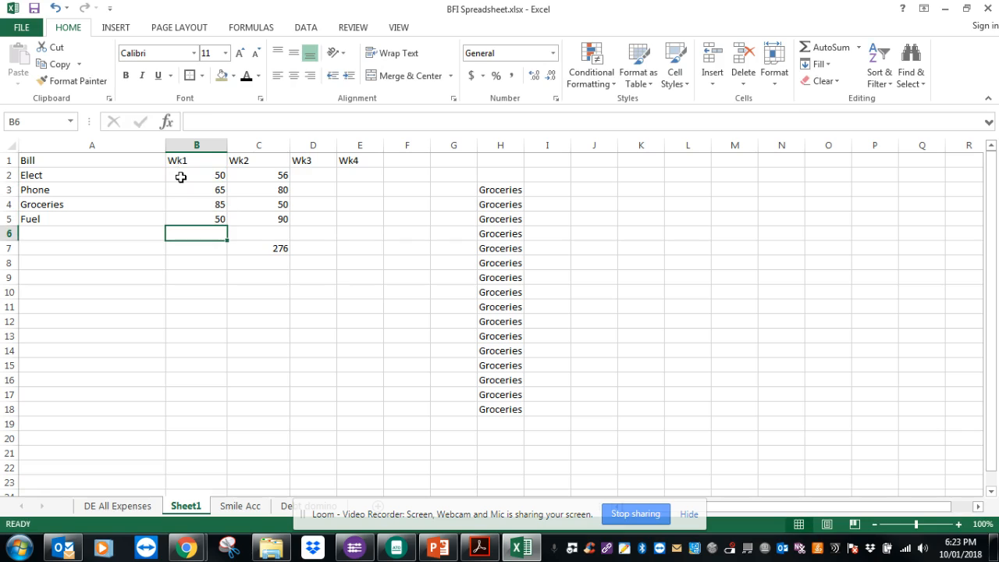
# Enter the Wk3 and Wk4 amounts for Elect as 50 and 56, and for Phone as 45 and 15.
pyautogui.click(313, 177)
pyautogui.write('50')
pyautogui.press('Tab')
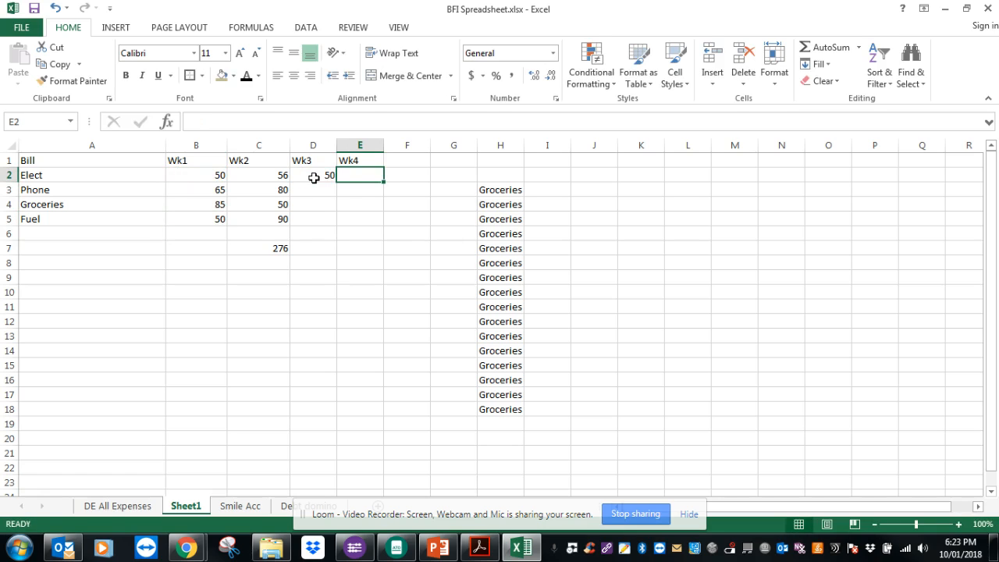
pyautogui.write('56')
pyautogui.press('Return')
pyautogui.write('45')
pyautogui.press('Tab')
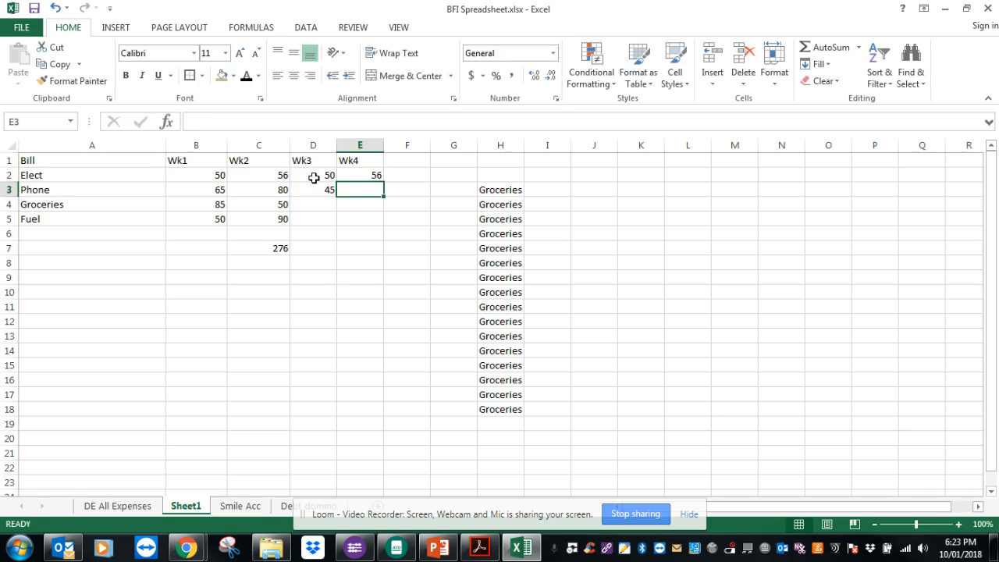
pyautogui.write('15')
pyautogui.press('Return')
# Enter the Wk3 and Wk4 amounts for Groceries as 12 and 45, and for Fuel as 50 and 50.
pyautogui.write('12')
pyautogui.press('Tab')
pyautogui.write('45')
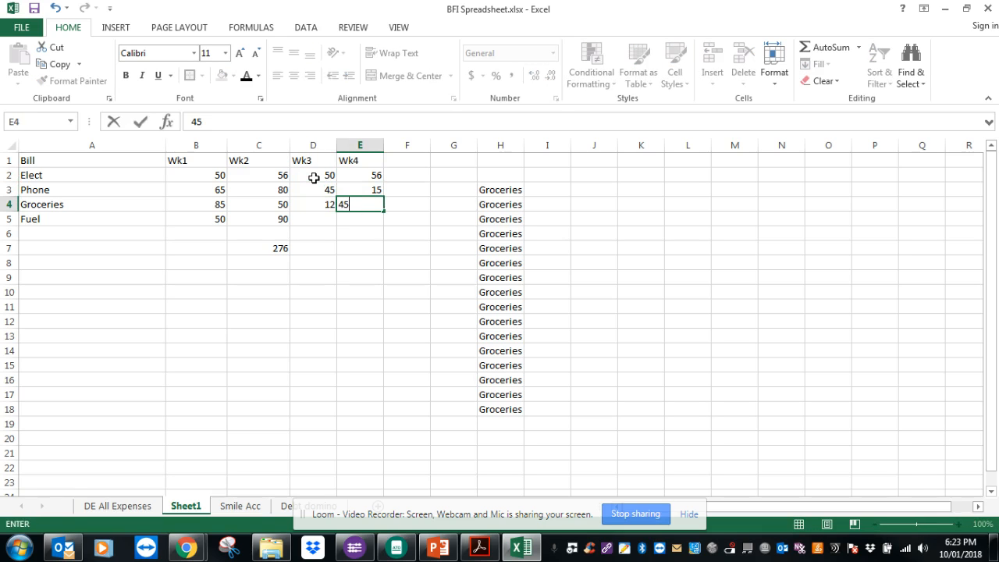
pyautogui.press('Return')
pyautogui.write('50')
pyautogui.press('Tab')
pyautogui.write('50')
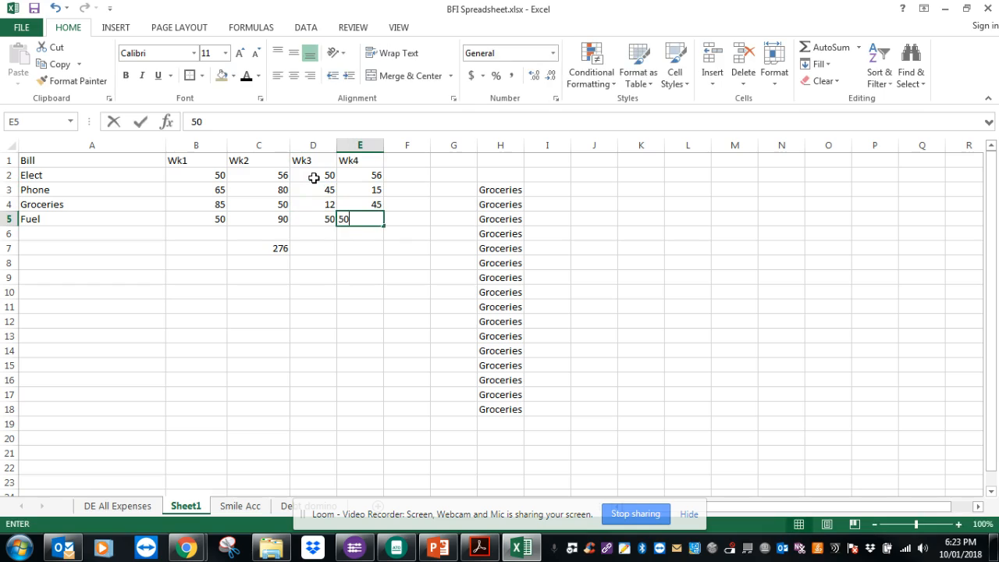
pyautogui.press('Return')
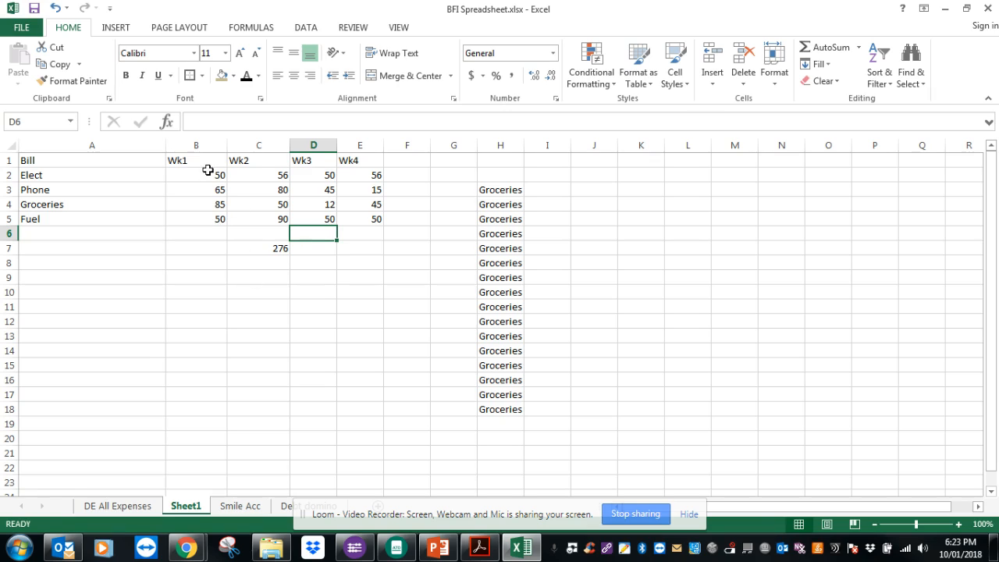
# Clear the total below the Wk2 amounts in cell C7.
pyautogui.click(273, 246)
pyautogui.press('Delete')
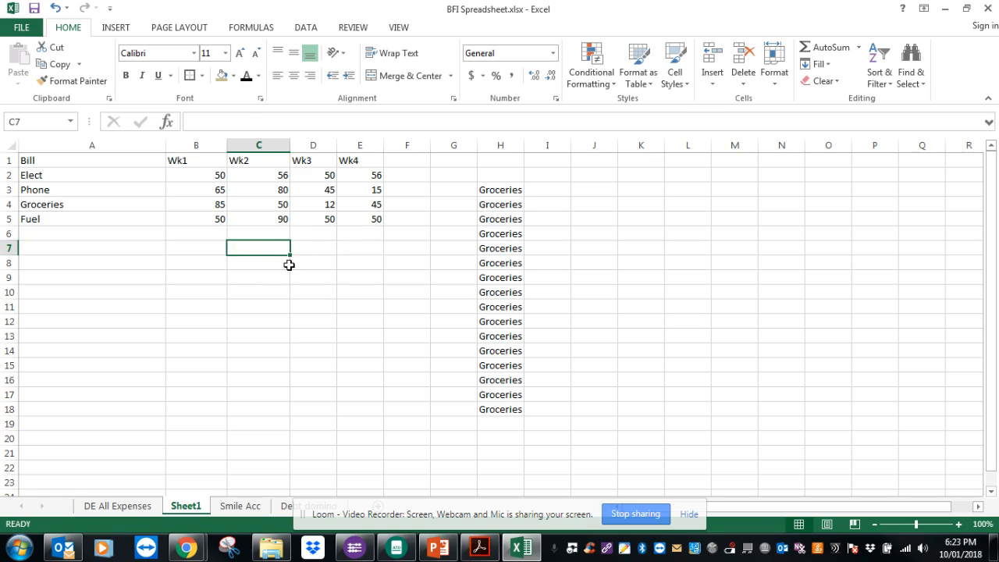
pyautogui.click(289, 265)
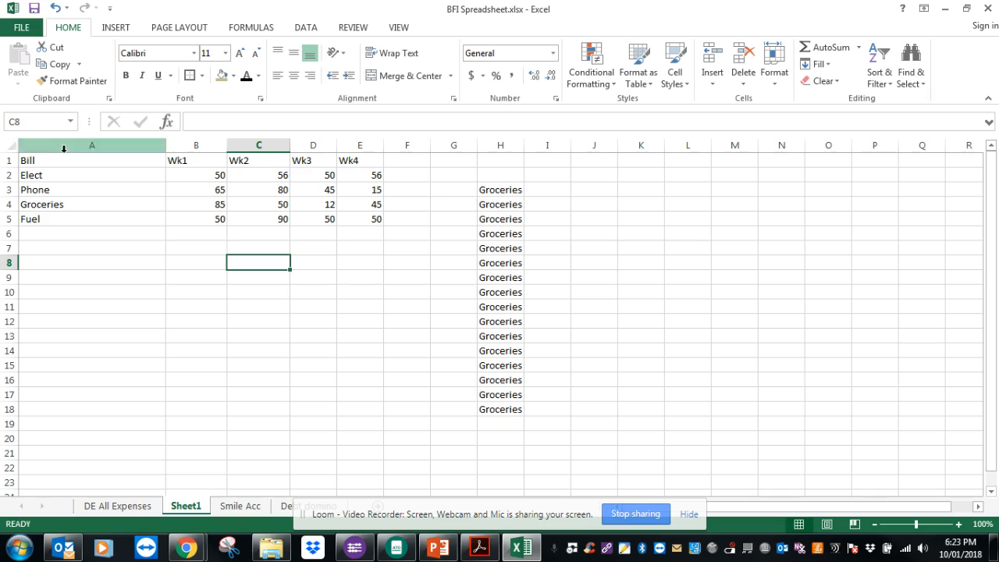
# Insert two blank rows above the Bill header row.
pyautogui.click(9, 160)
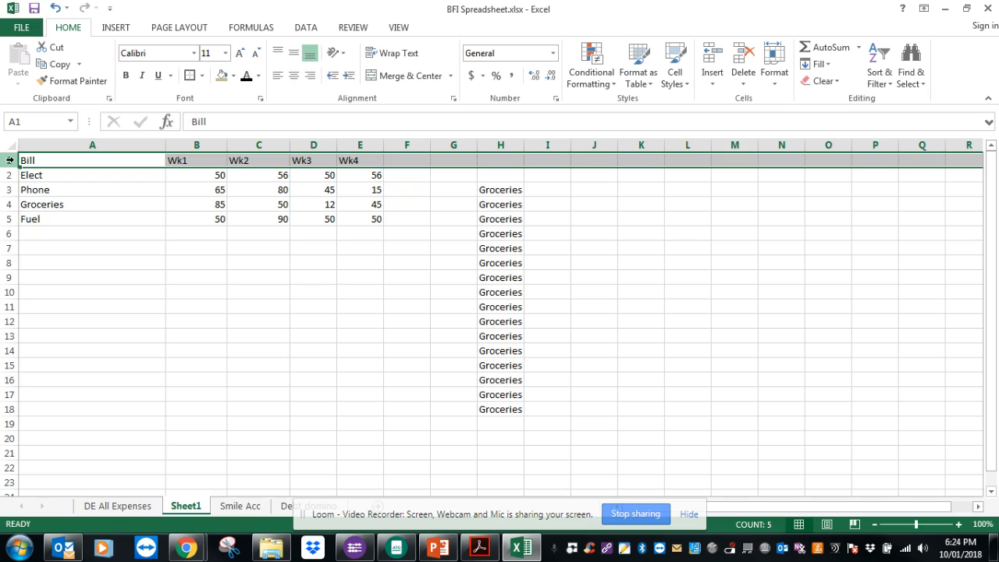
pyautogui.rightClick(11, 161)
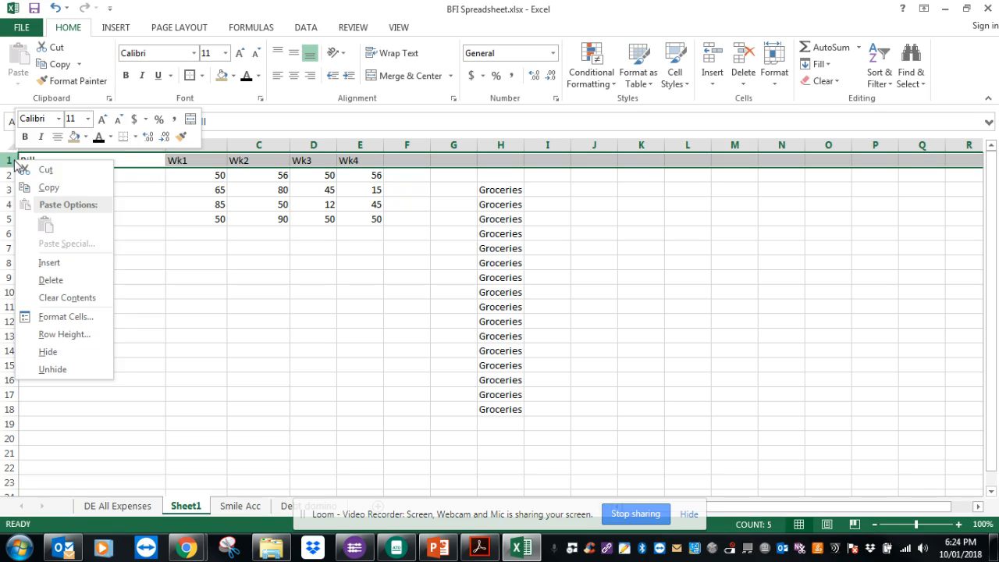
pyautogui.click(70, 262)
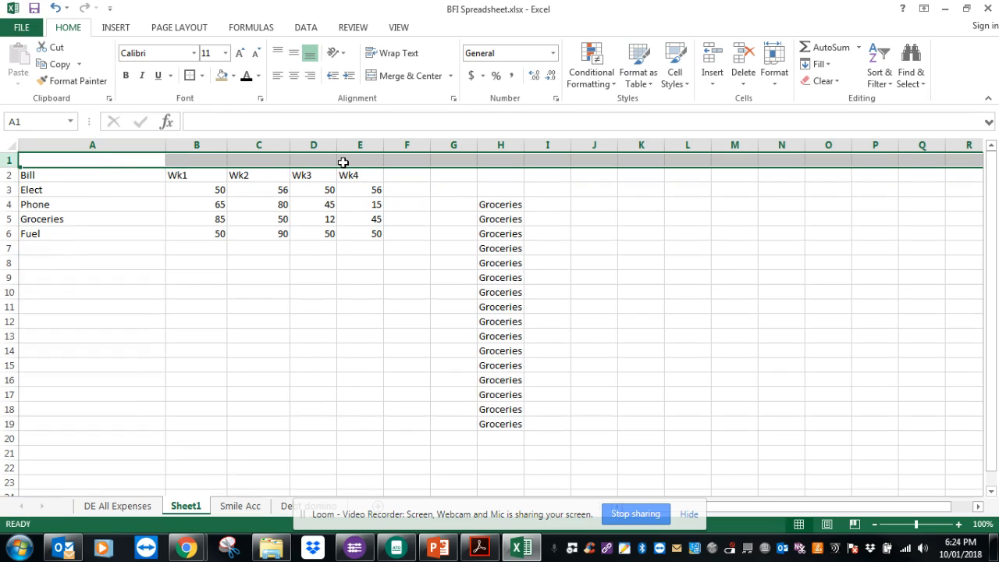
pyautogui.rightClick(11, 160)
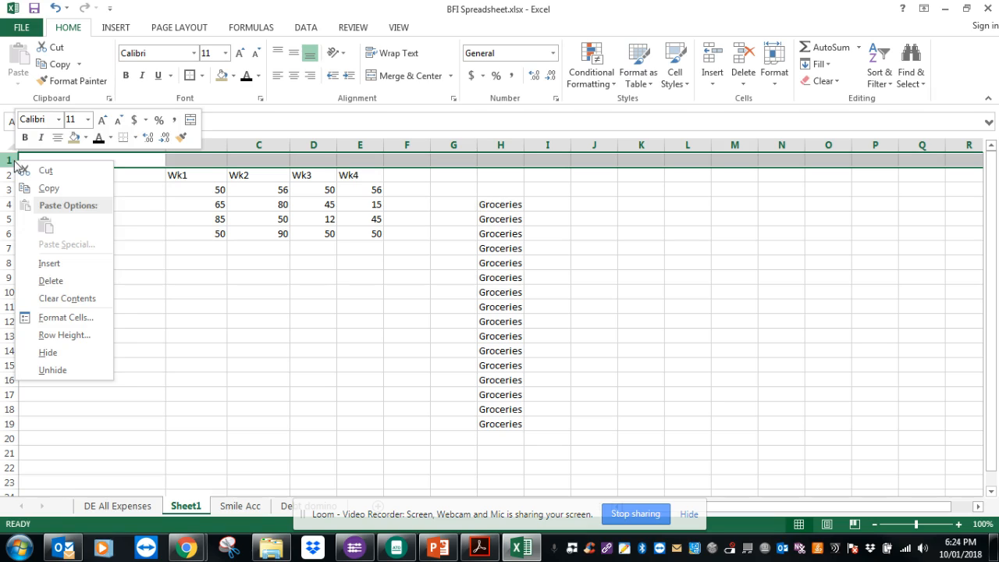
pyautogui.click(71, 263)
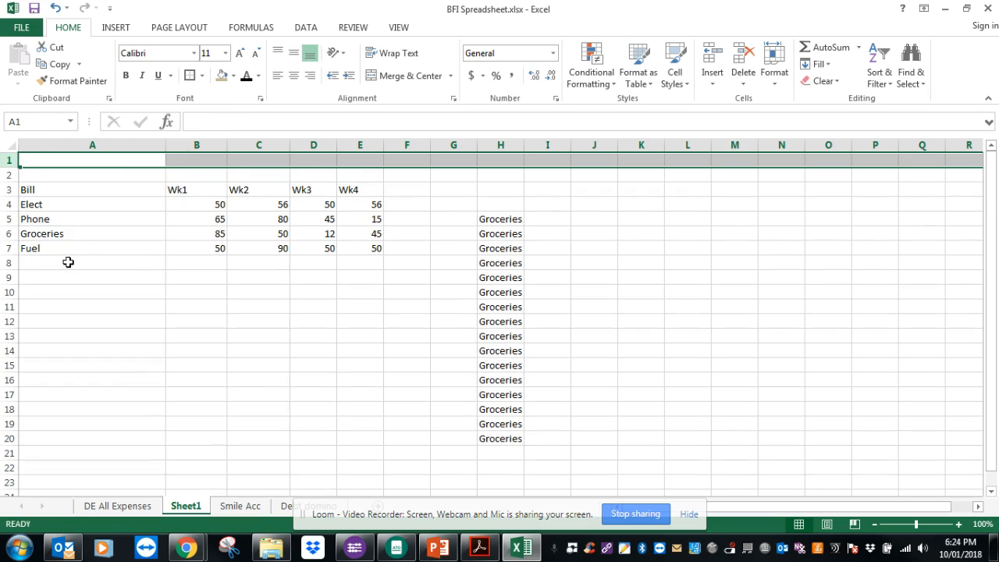
# Enter the title January Spending in cell A1.
pyautogui.click(39, 161)
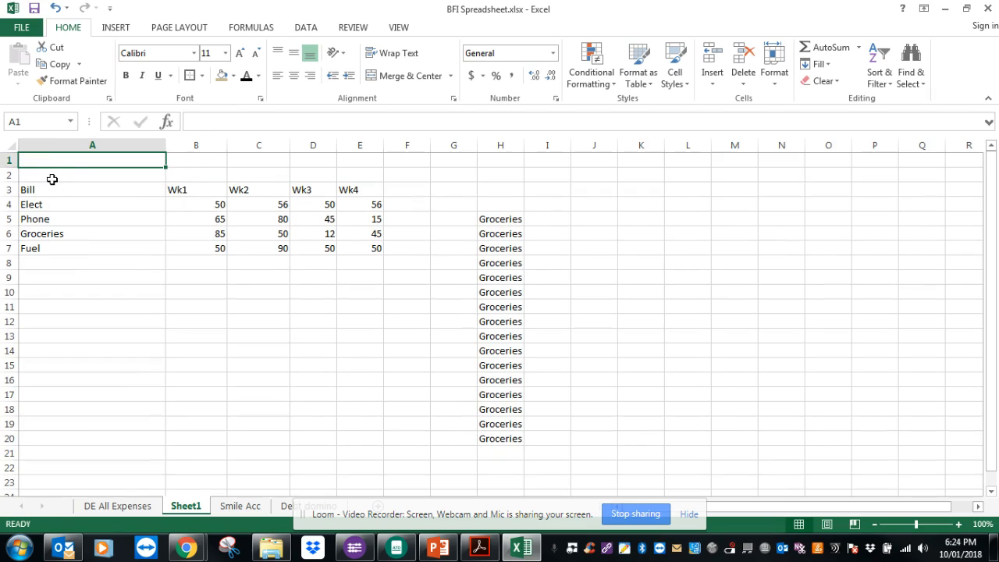
pyautogui.write('January')
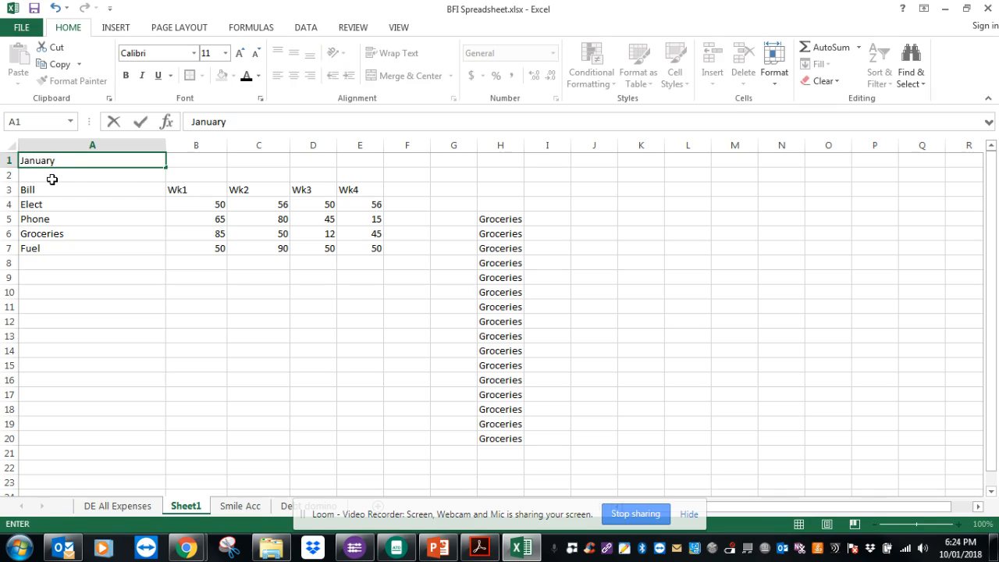
pyautogui.write(' Bu')
pyautogui.press('BackSpace')
pyautogui.press('BackSpace')
pyautogui.press('BackSpace')
pyautogui.press('BackSpace')
pyautogui.write('Spending')
pyautogui.press('Return')
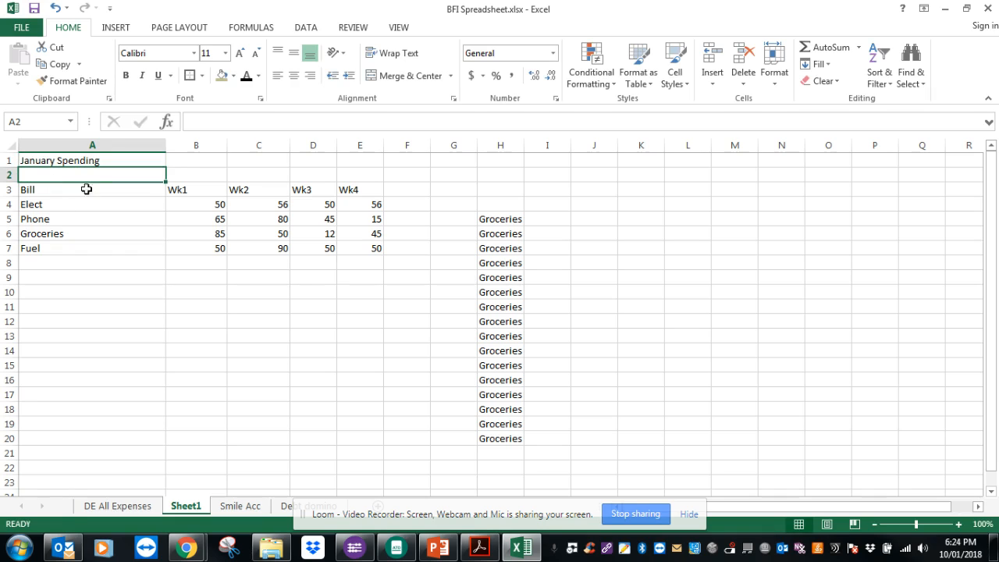
# Make the January Spending title bold and give its cell a thick box border.
pyautogui.click(69, 165)
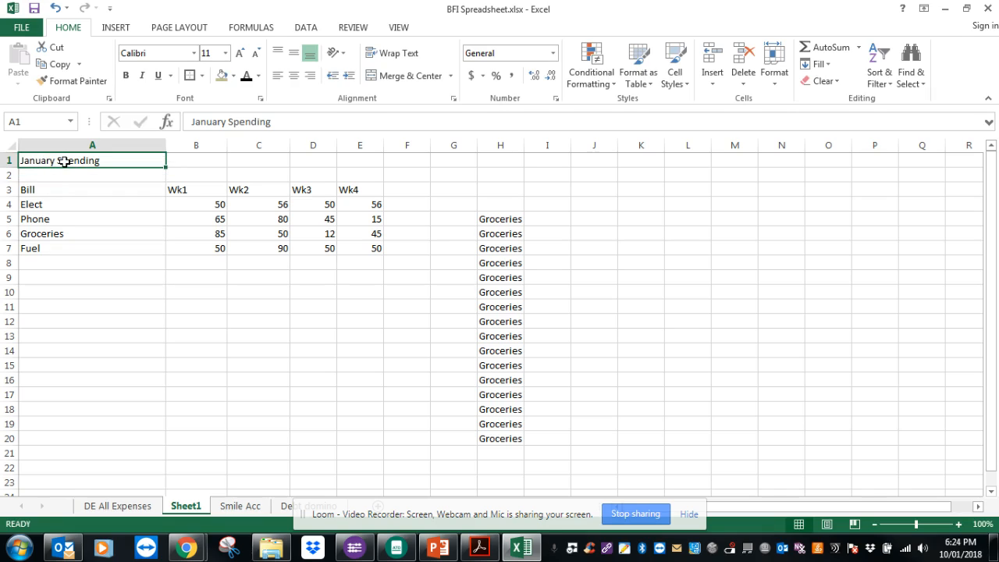
pyautogui.click(124, 78)
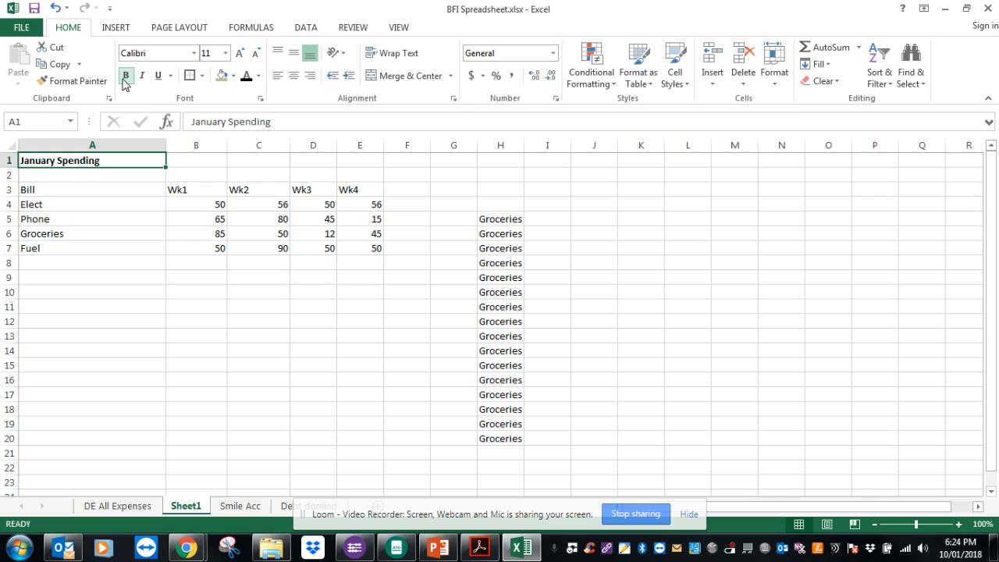
pyautogui.click(201, 76)
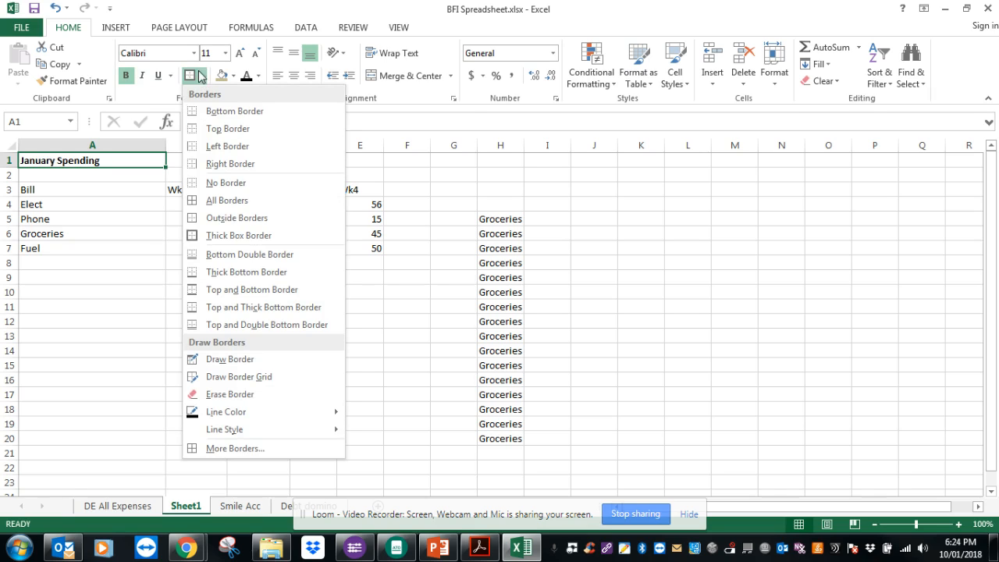
pyautogui.click(231, 235)
pyautogui.click(139, 222)
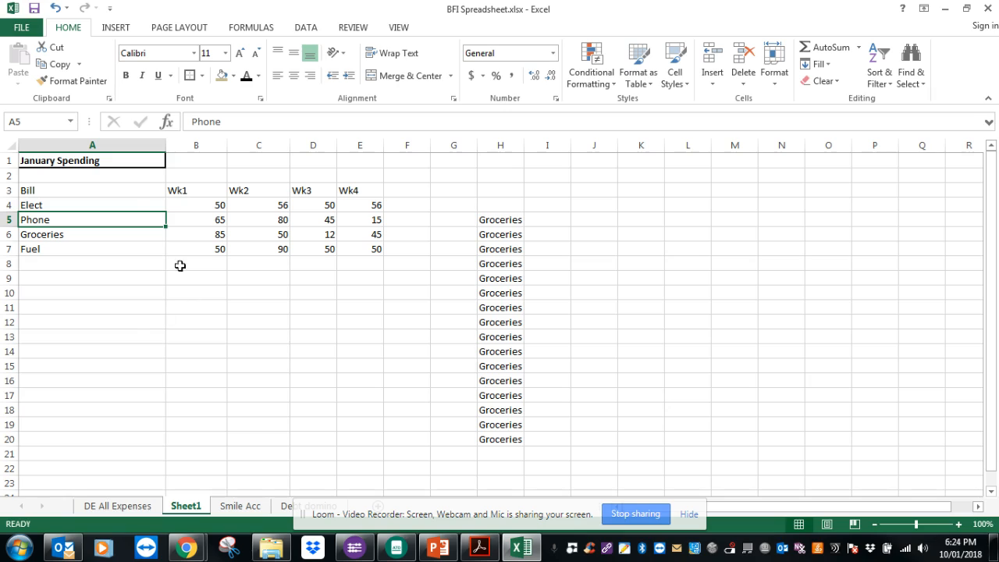
# Try right and left alignment on the January Spending title and settle on centre alignment.
pyautogui.click(106, 161)
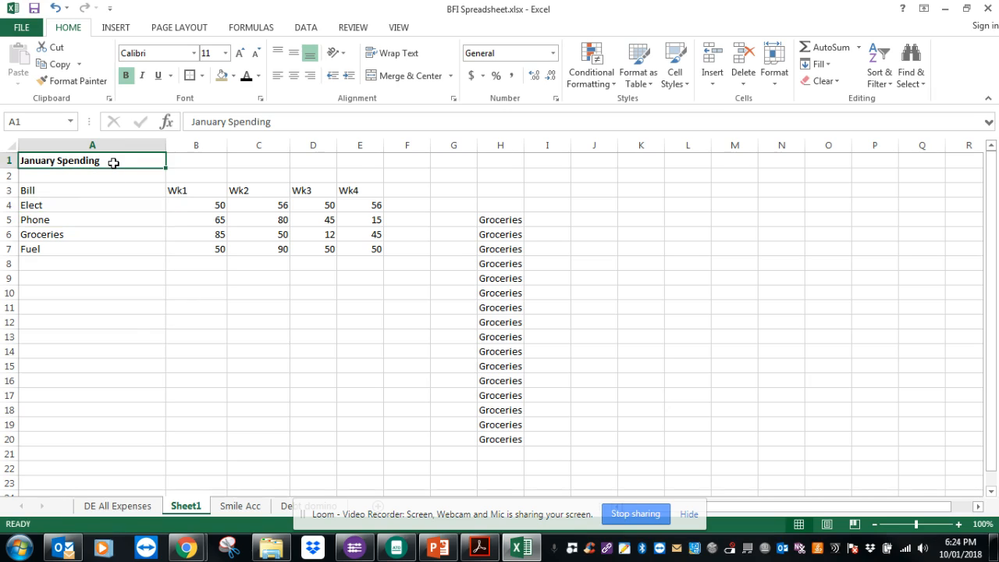
pyautogui.click(294, 79)
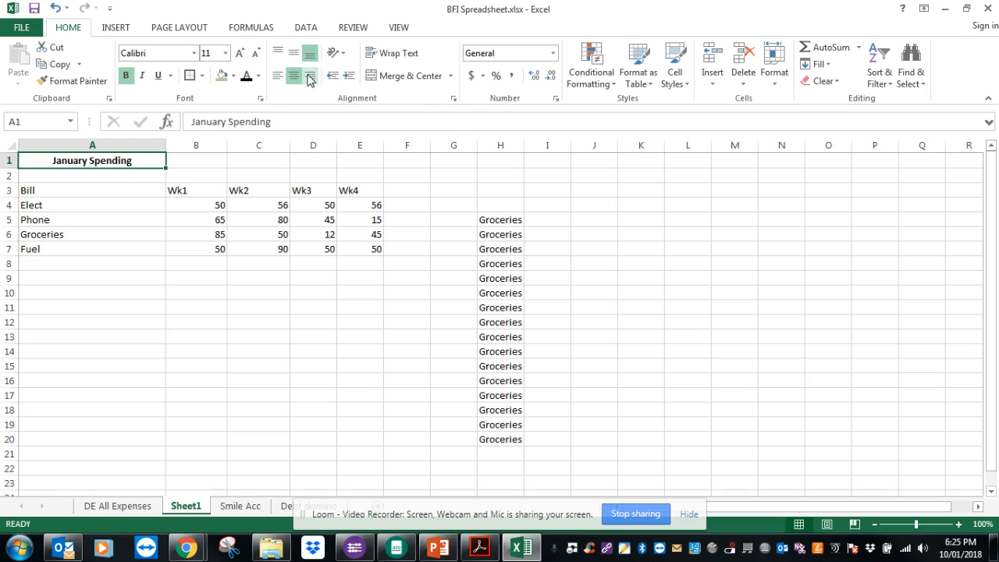
pyautogui.click(310, 79)
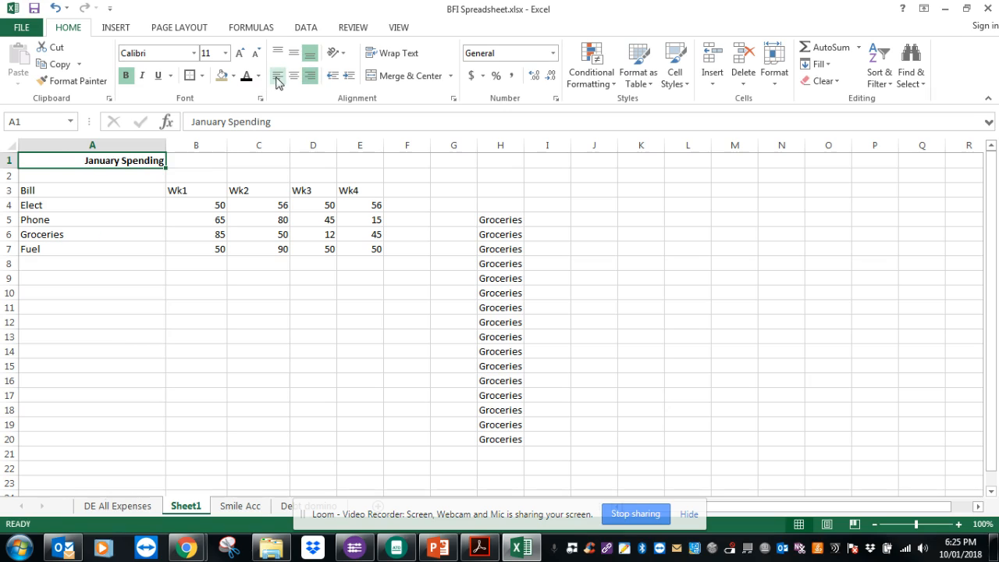
pyautogui.click(278, 77)
pyautogui.click(294, 79)
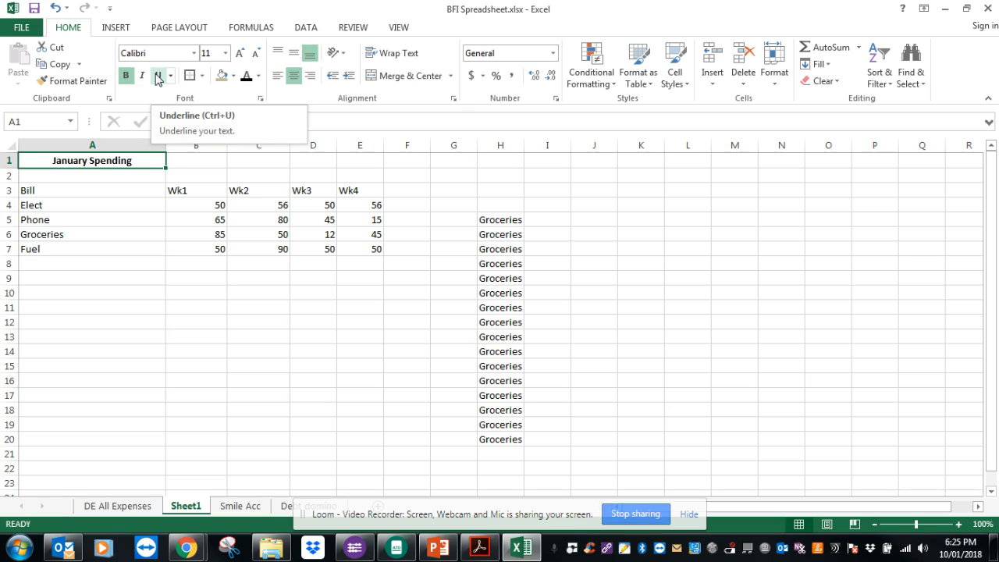
# Set the January Spending title to the Albertus Medium font at size 12.
pyautogui.click(194, 53)
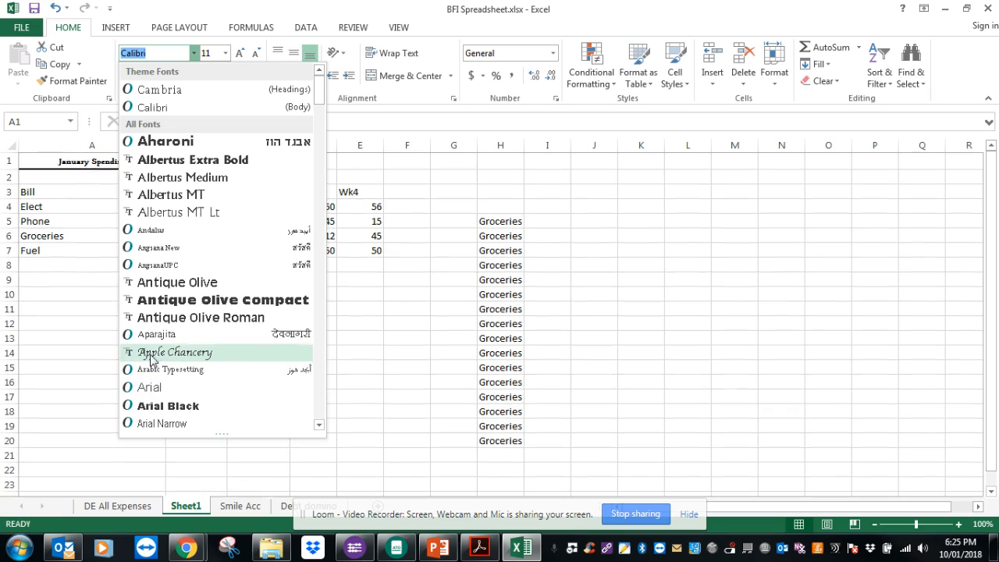
pyautogui.click(145, 185)
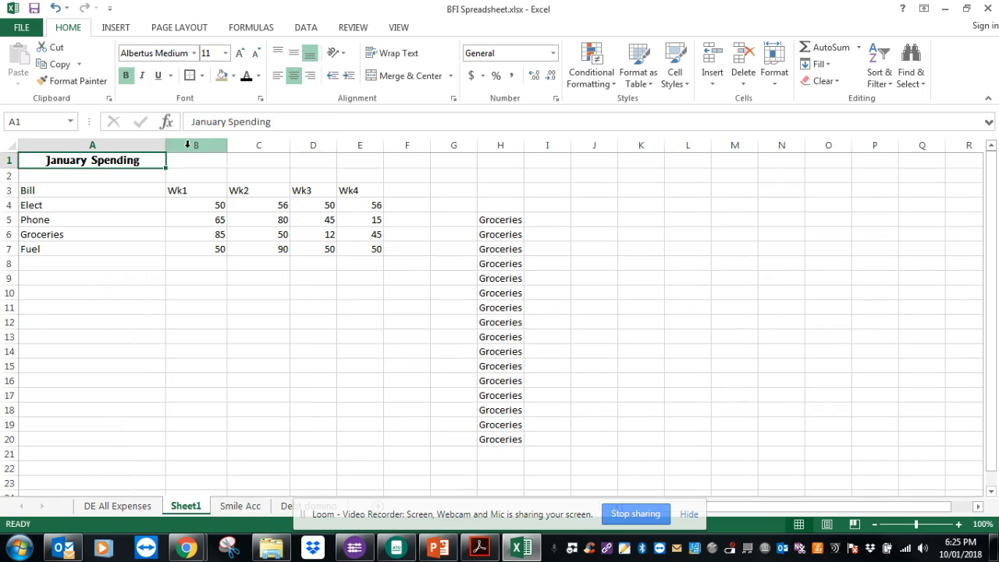
pyautogui.click(225, 53)
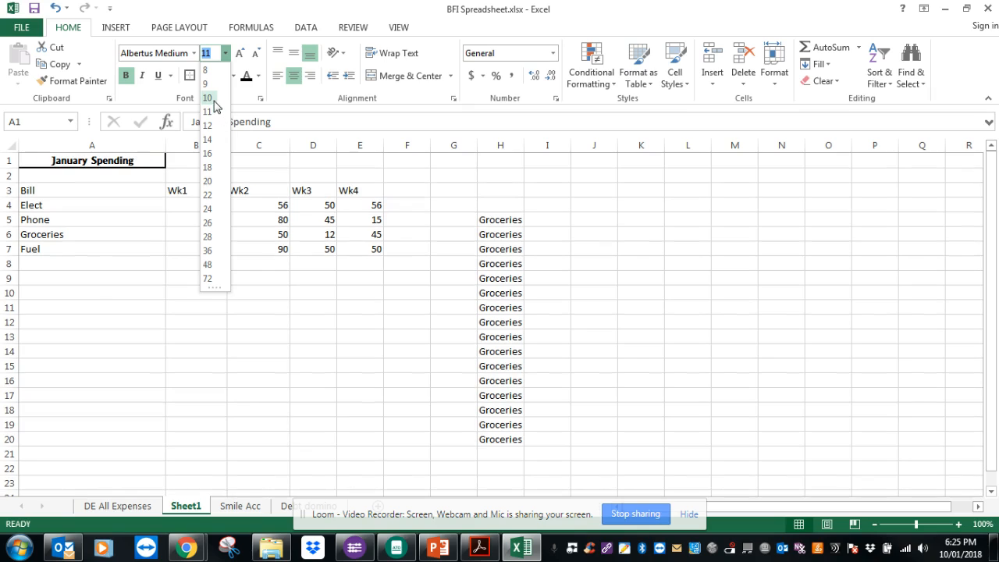
pyautogui.click(211, 125)
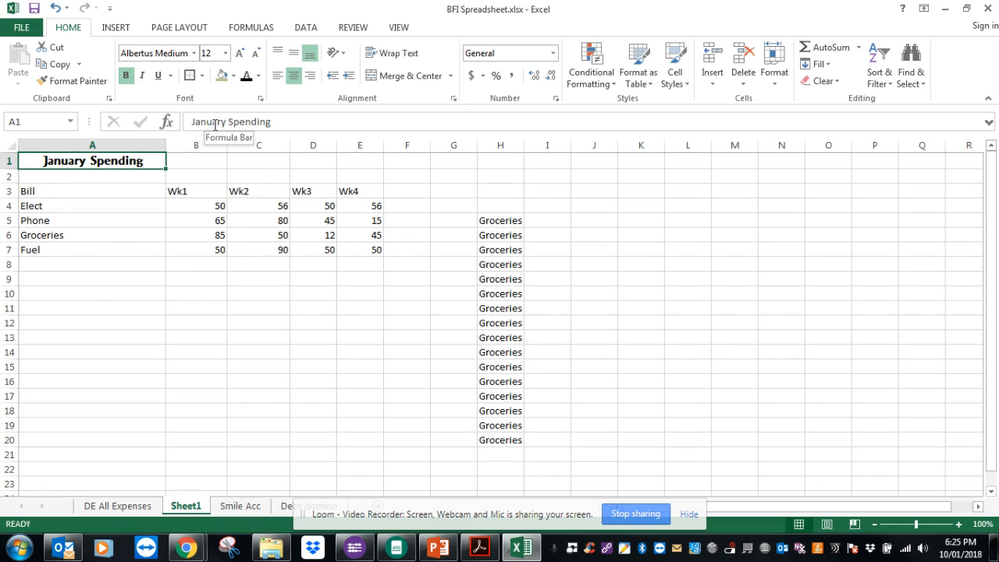
# Give the January Spending title cell a light red fill and dark blue text.
pyautogui.click(233, 75)
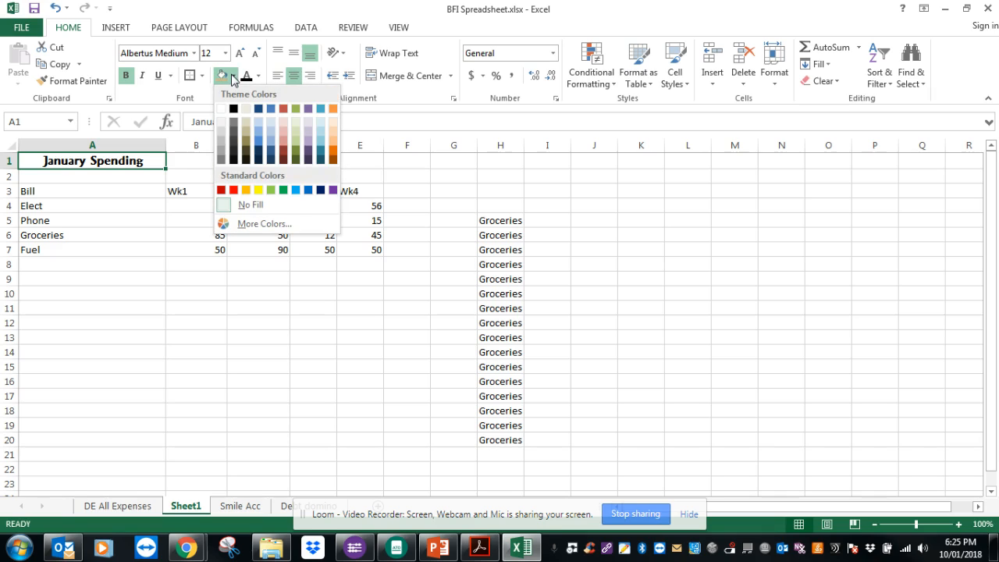
pyautogui.click(281, 130)
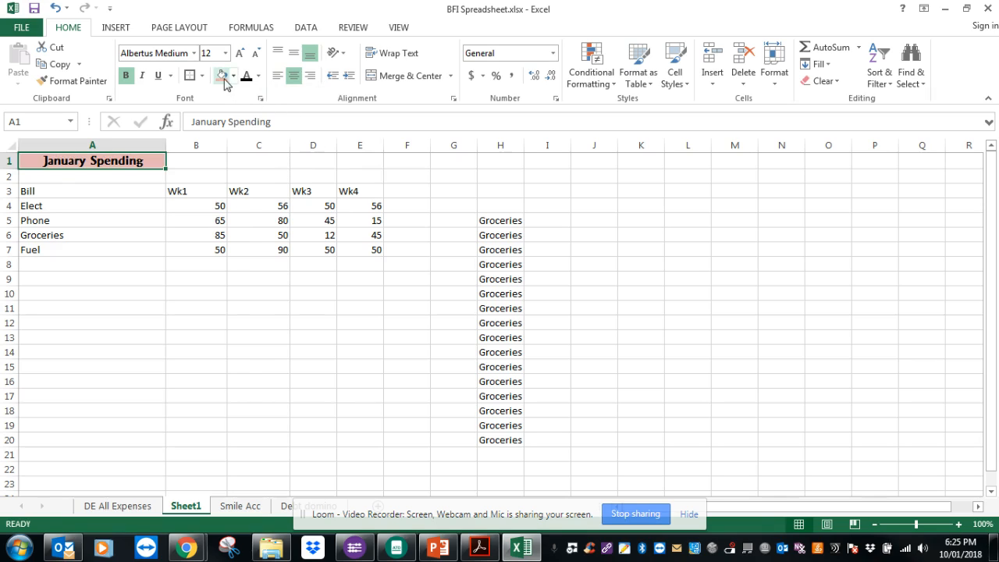
pyautogui.click(259, 76)
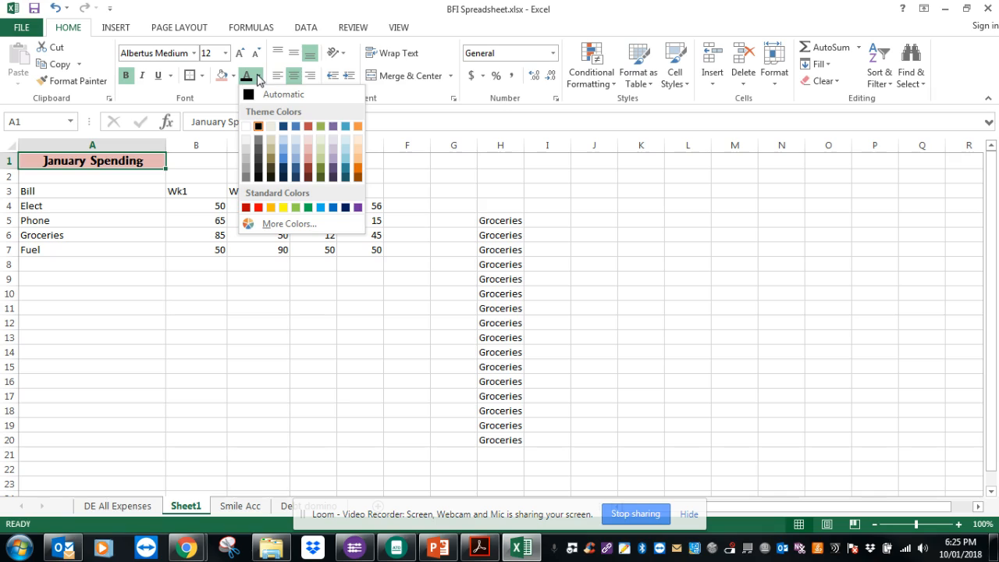
pyautogui.click(297, 178)
pyautogui.click(331, 170)
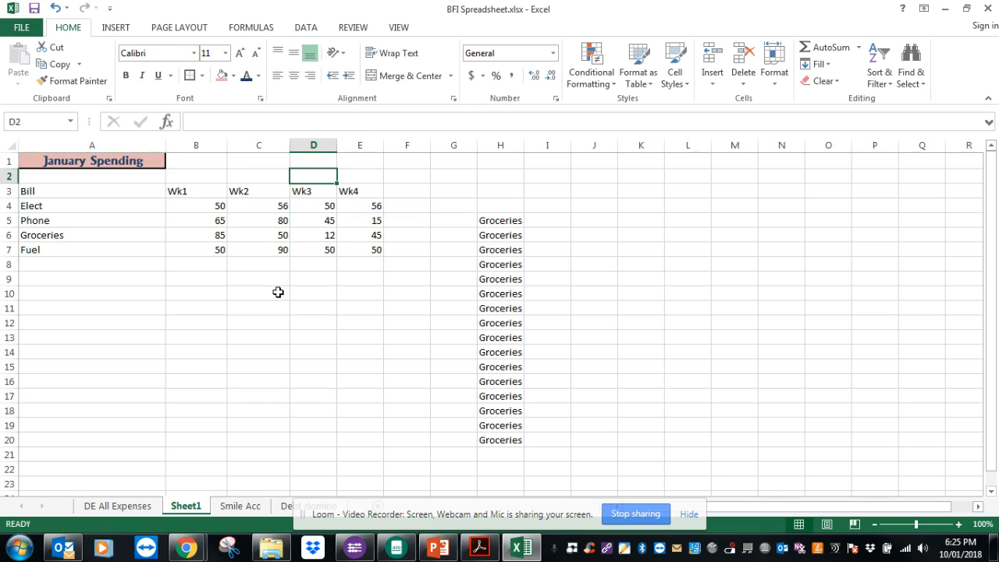
# Delete the repeated Groceries entries from column H, starting at H5.
pyautogui.moveTo(487, 221); pyautogui.dragTo(487, 456)
pyautogui.press('Delete')
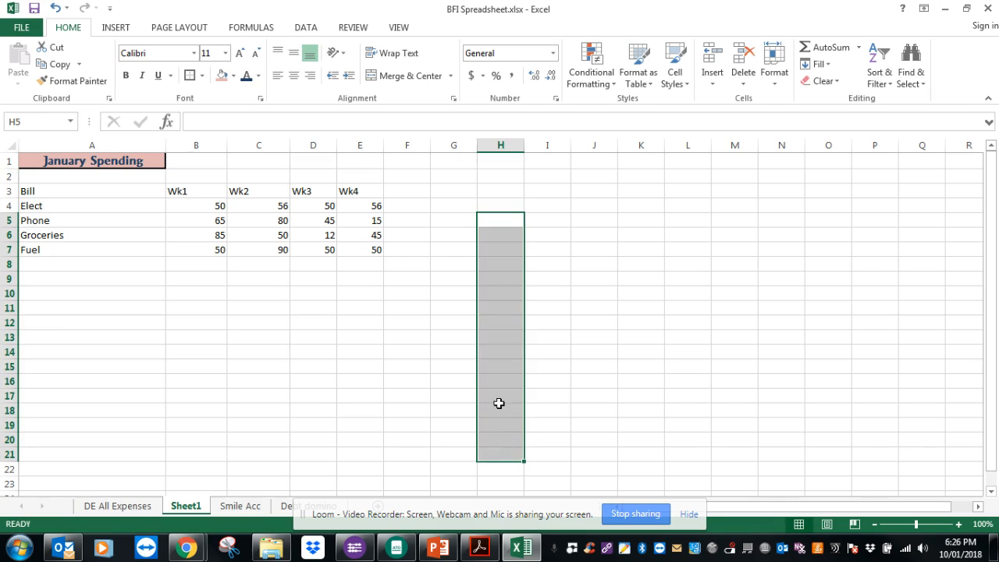
pyautogui.click(295, 306)
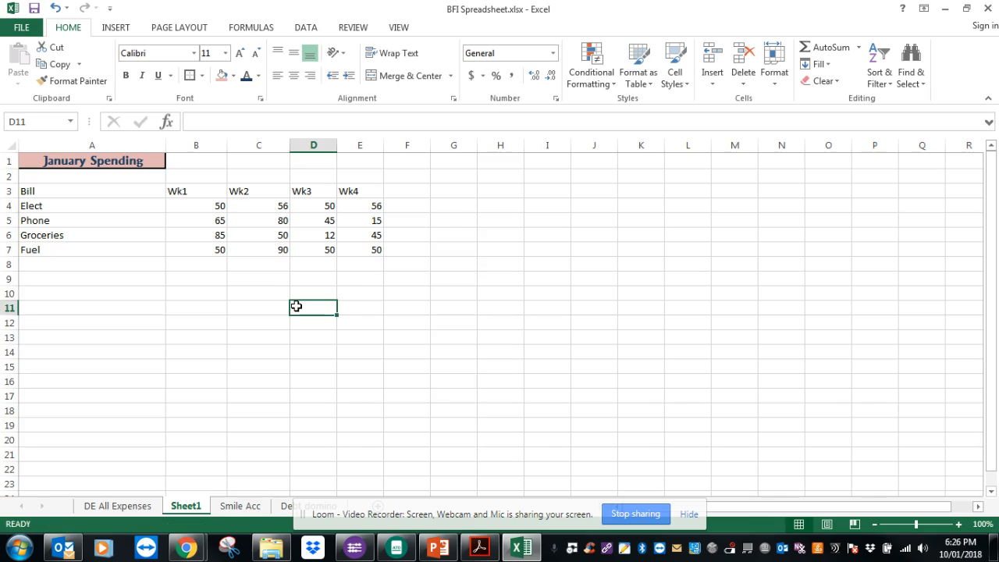
# Make the Bill and Wk1 headers bold one at a time, and undo both changes.
pyautogui.click(36, 190)
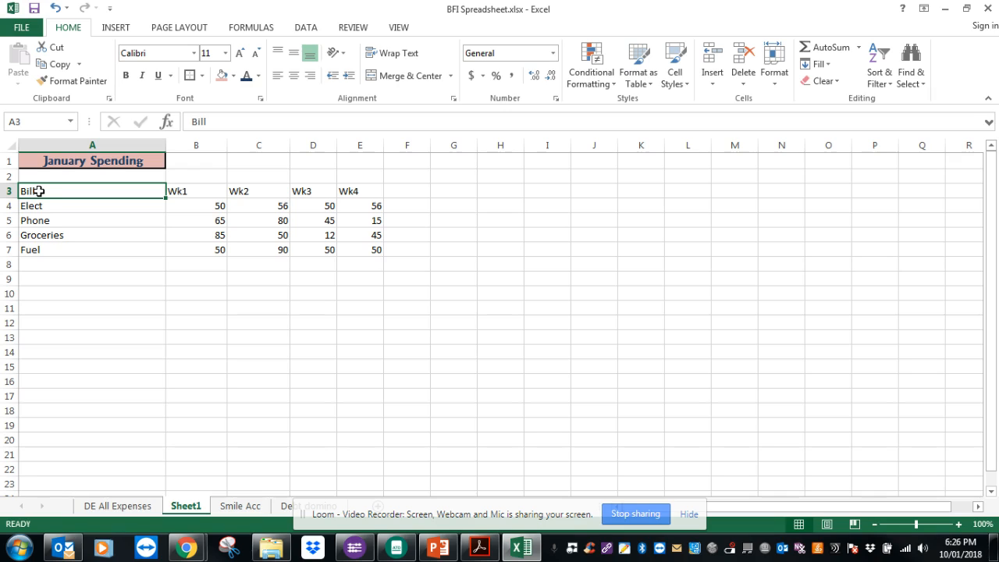
pyautogui.click(125, 75)
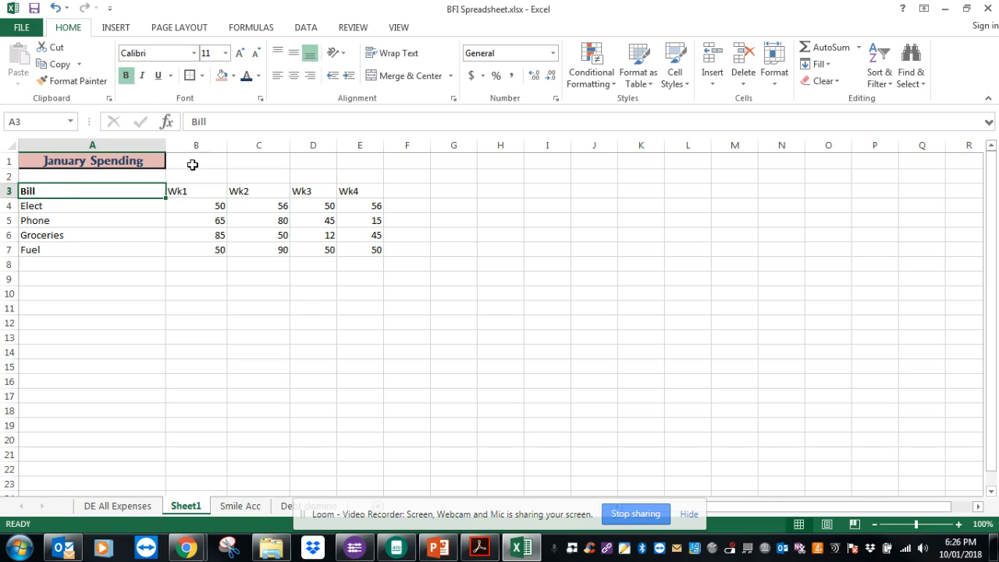
pyautogui.click(185, 194)
pyautogui.click(125, 75)
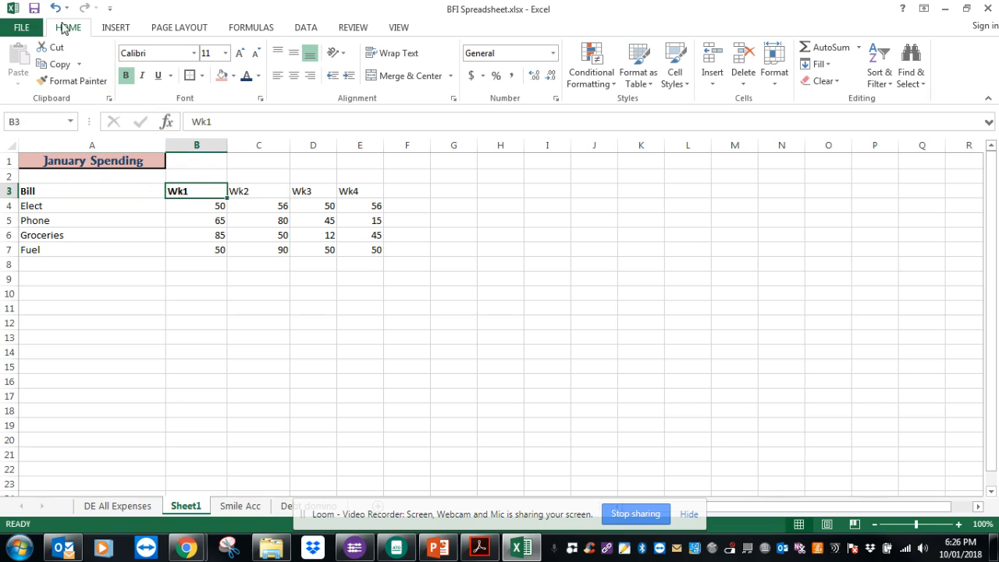
pyautogui.click(55, 8)
pyautogui.click(54, 8)
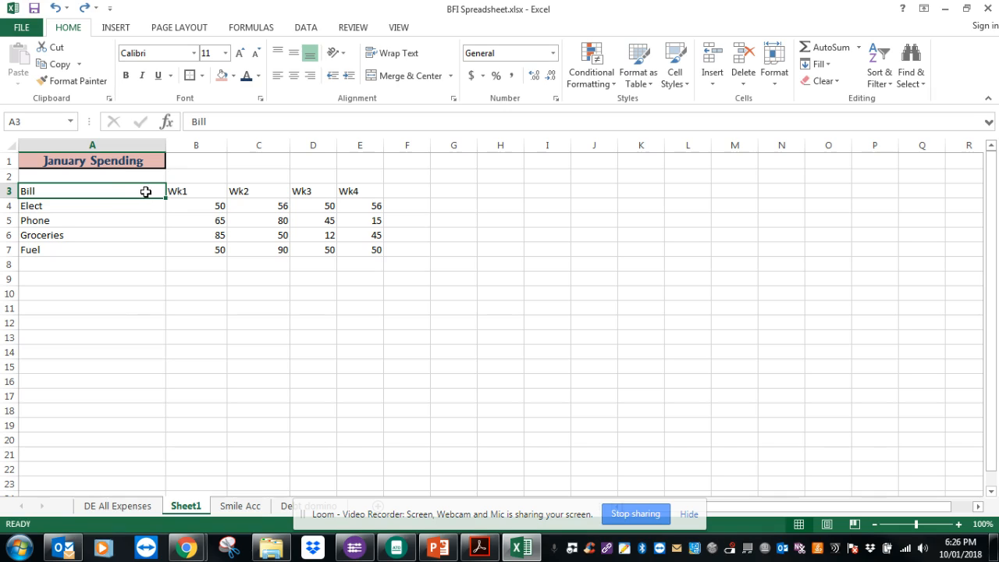
# Make the whole header row from Bill to Wk4 (A3:E3) bold in one go.
pyautogui.moveTo(149, 191); pyautogui.dragTo(362, 194)
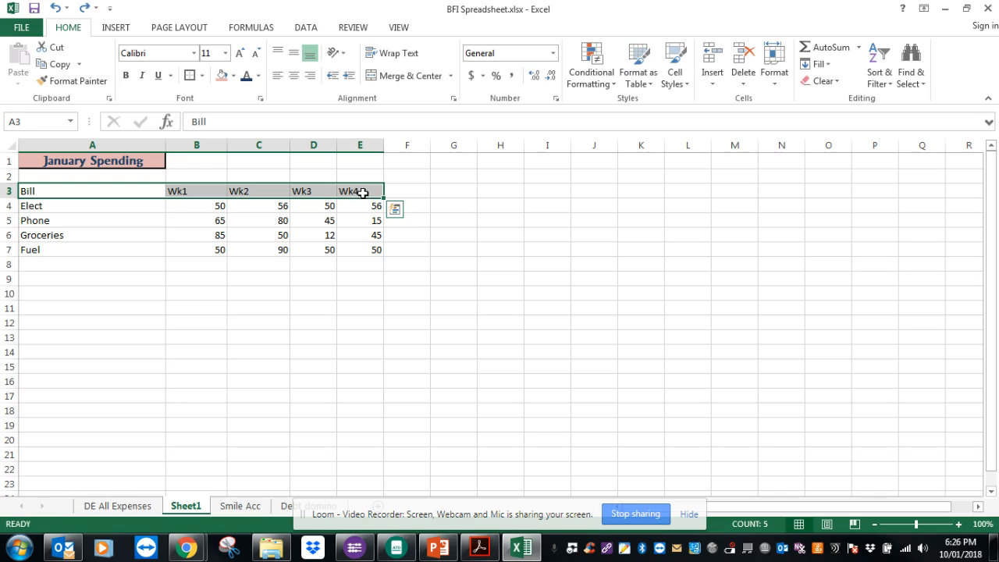
pyautogui.click(128, 77)
pyautogui.click(261, 289)
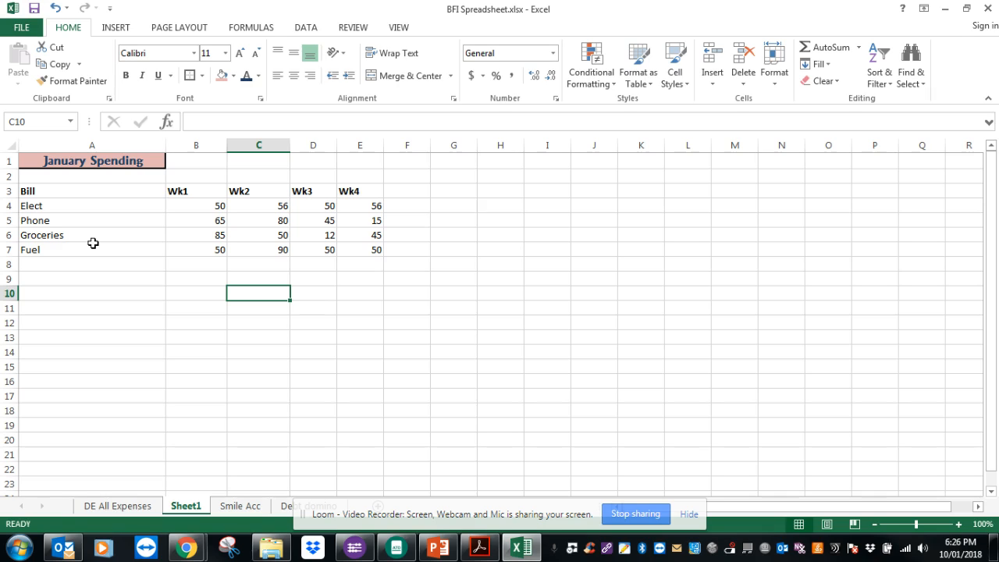
# Total the Wk1 amounts in cell B9 using AutoSum, leaving row 8 blank.
pyautogui.click(210, 204)
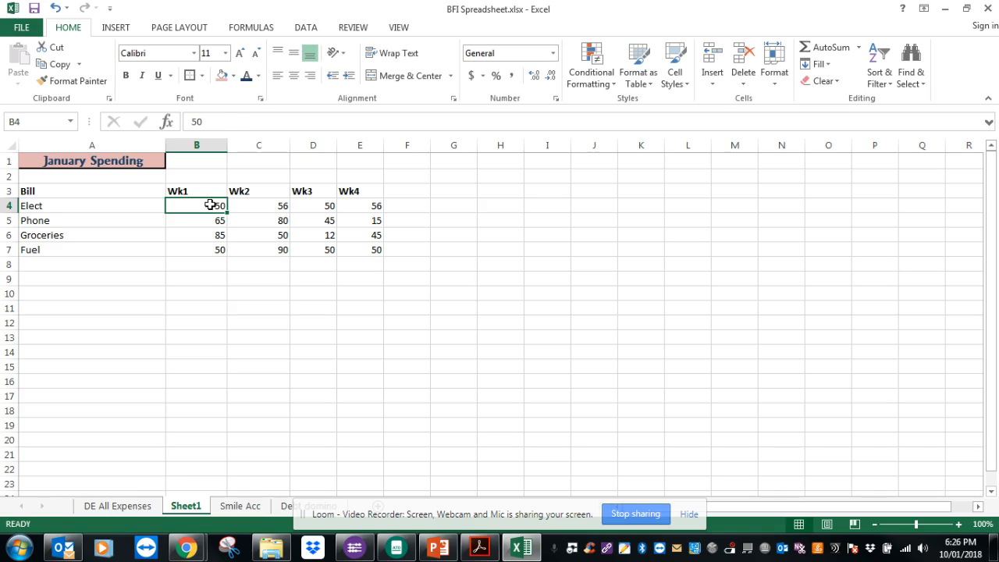
pyautogui.moveTo(210, 205); pyautogui.dragTo(204, 278)
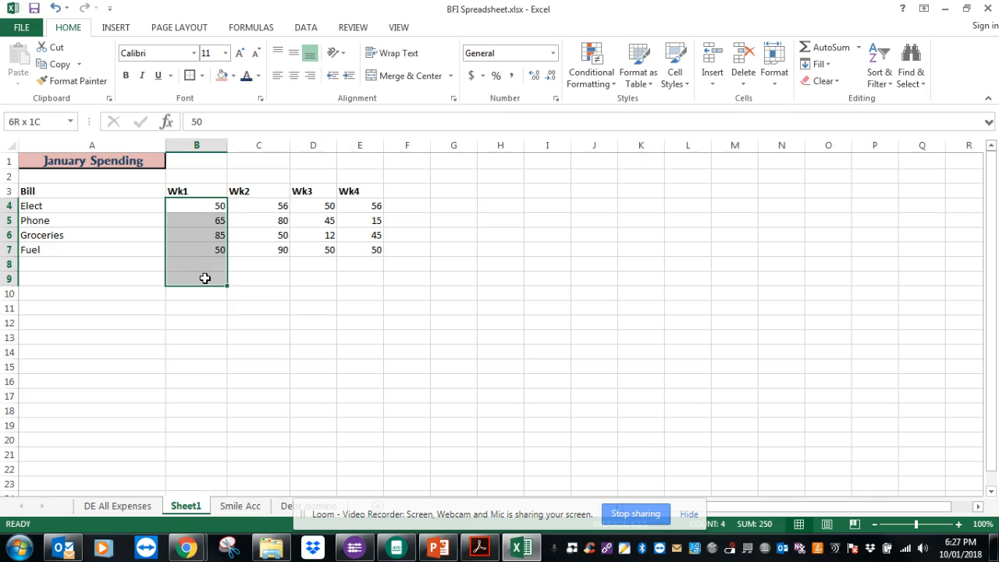
pyautogui.moveTo(204, 277); pyautogui.dragTo(206, 278)
pyautogui.moveTo(209, 278); pyautogui.dragTo(209, 278)
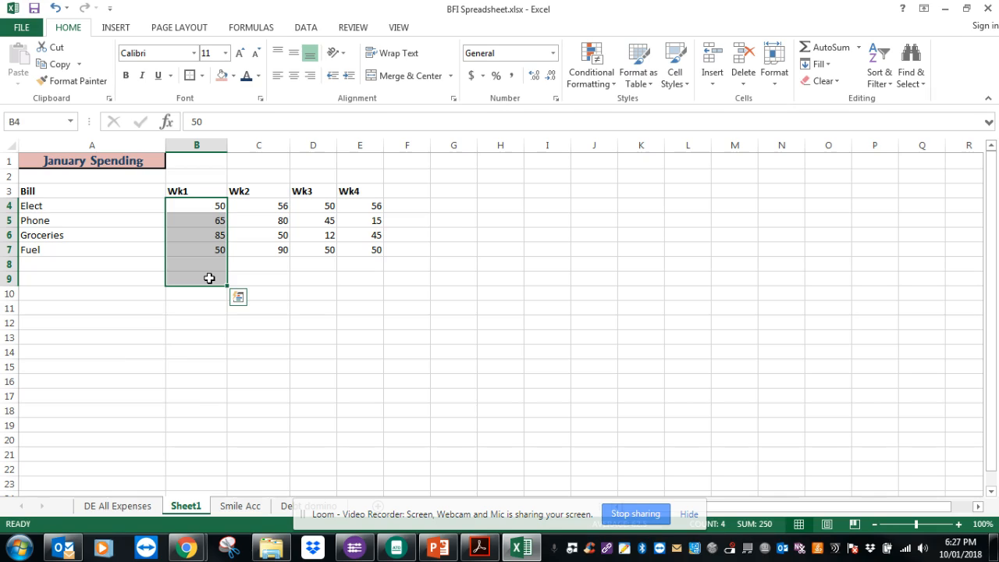
pyautogui.click(830, 46)
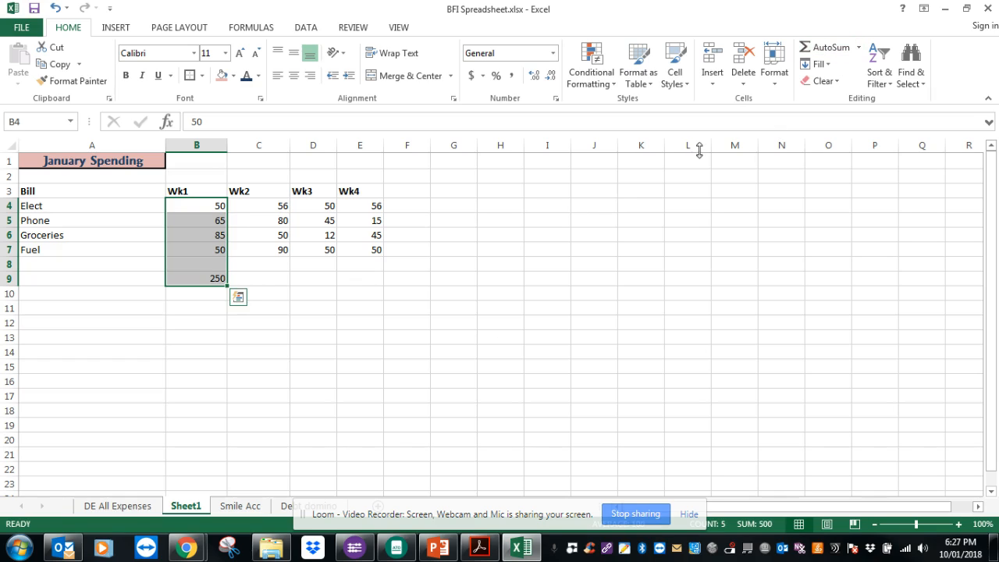
pyautogui.click(323, 324)
# Total the Wk2, Wk3 and Wk4 amounts in row 9 using AutoSum on each column.
pyautogui.moveTo(282, 203); pyautogui.dragTo(268, 272)
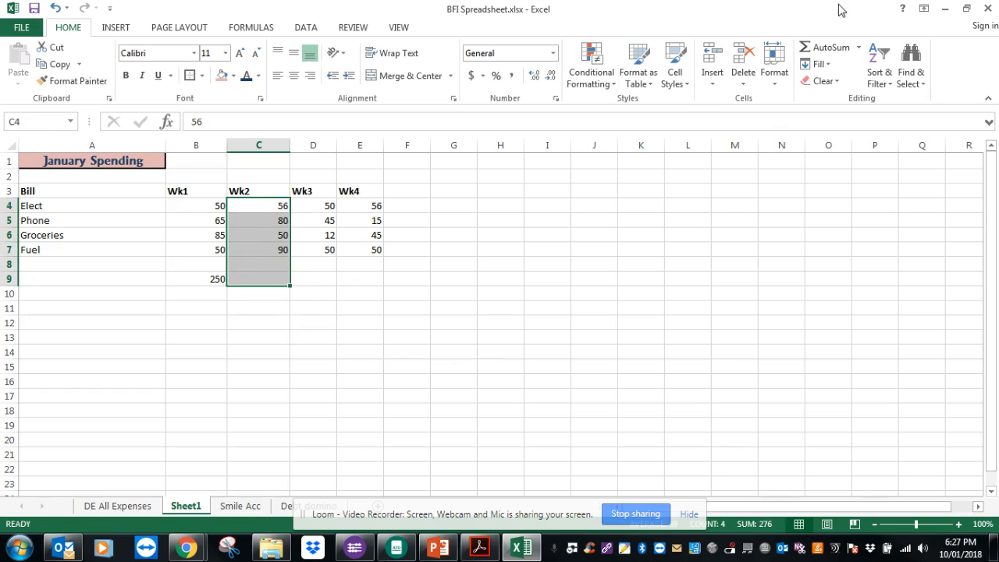
pyautogui.click(815, 47)
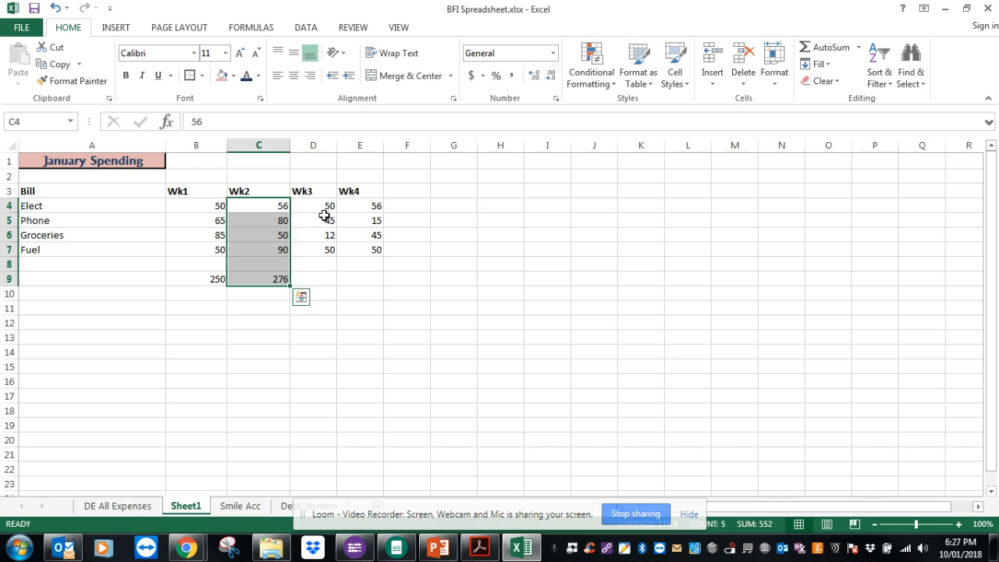
pyautogui.moveTo(325, 205); pyautogui.dragTo(328, 272)
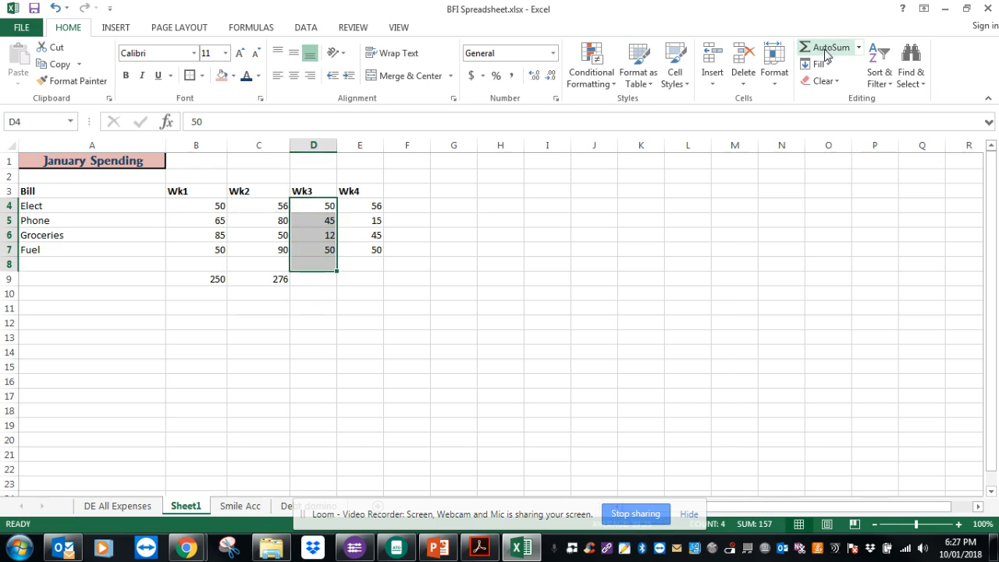
pyautogui.click(410, 248)
pyautogui.moveTo(313, 200); pyautogui.dragTo(320, 283)
pyautogui.click(829, 47)
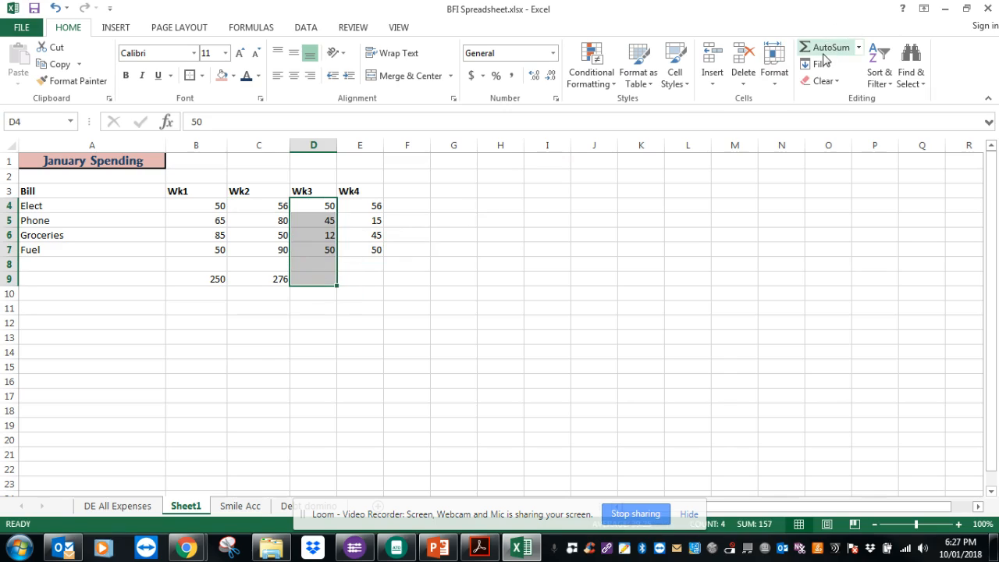
pyautogui.moveTo(375, 208); pyautogui.dragTo(366, 280)
pyautogui.click(829, 47)
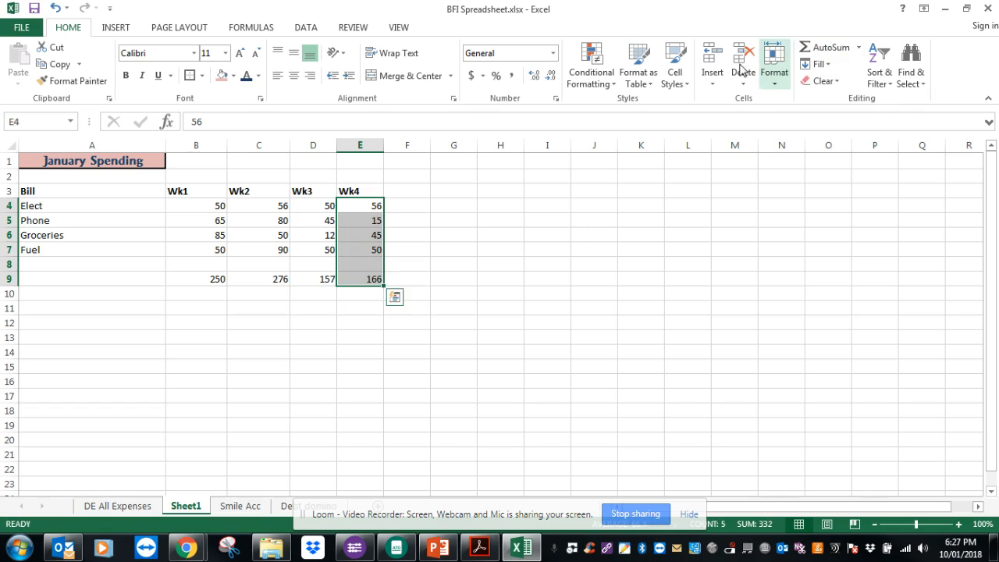
pyautogui.click(496, 248)
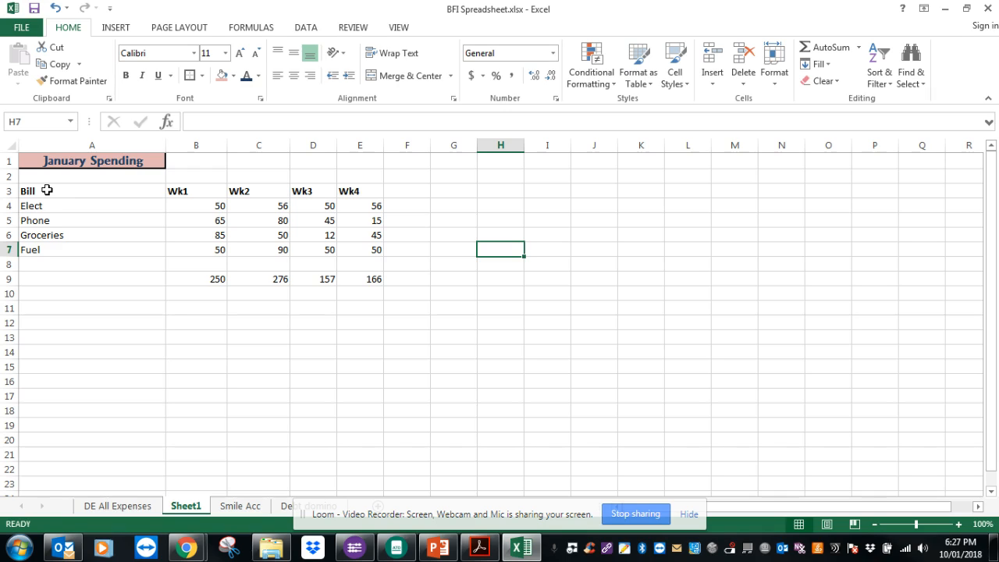
# Apply a thick box border around the spending table, A3:E9.
pyautogui.moveTo(47, 191); pyautogui.dragTo(375, 280)
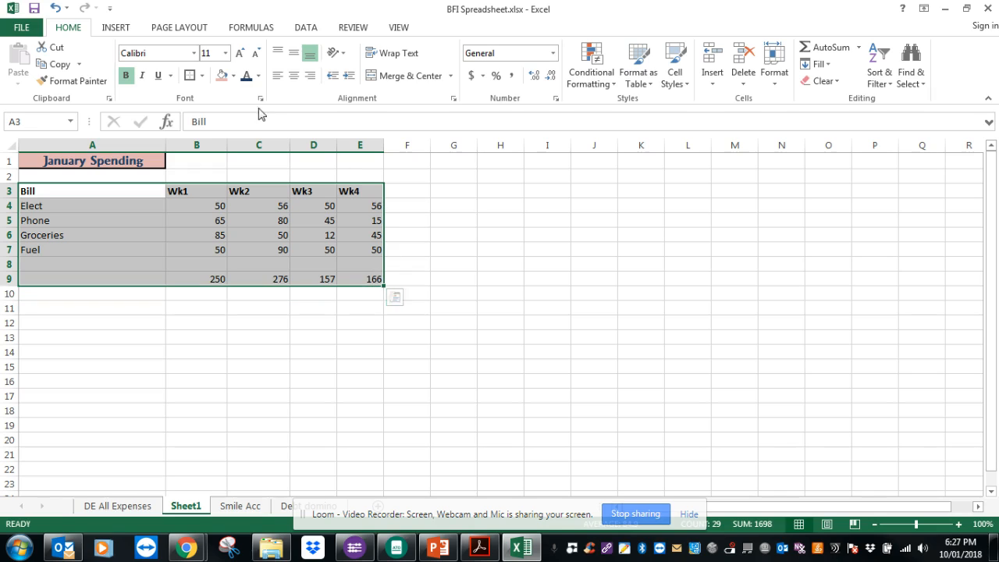
pyautogui.click(203, 75)
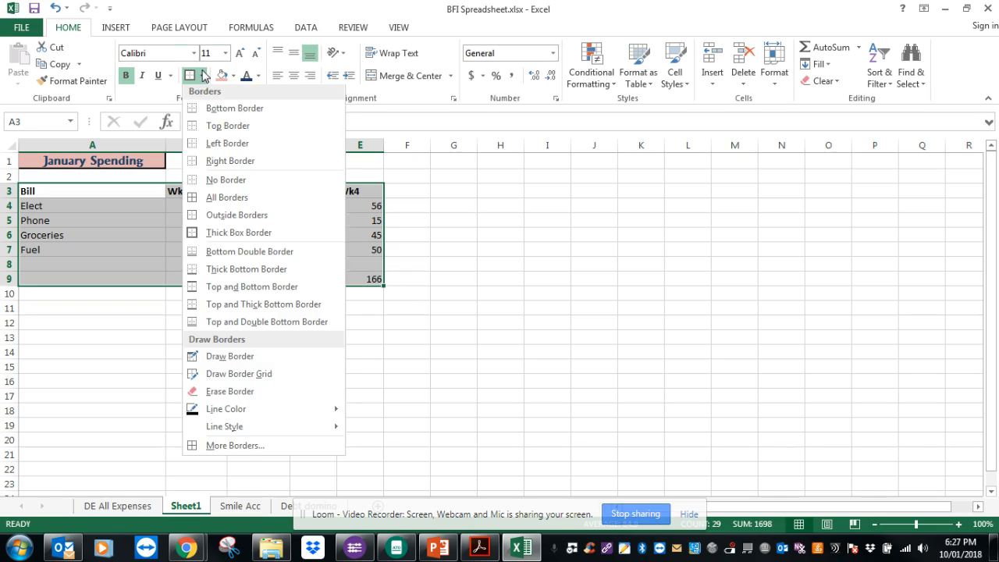
pyautogui.click(219, 233)
pyautogui.click(208, 342)
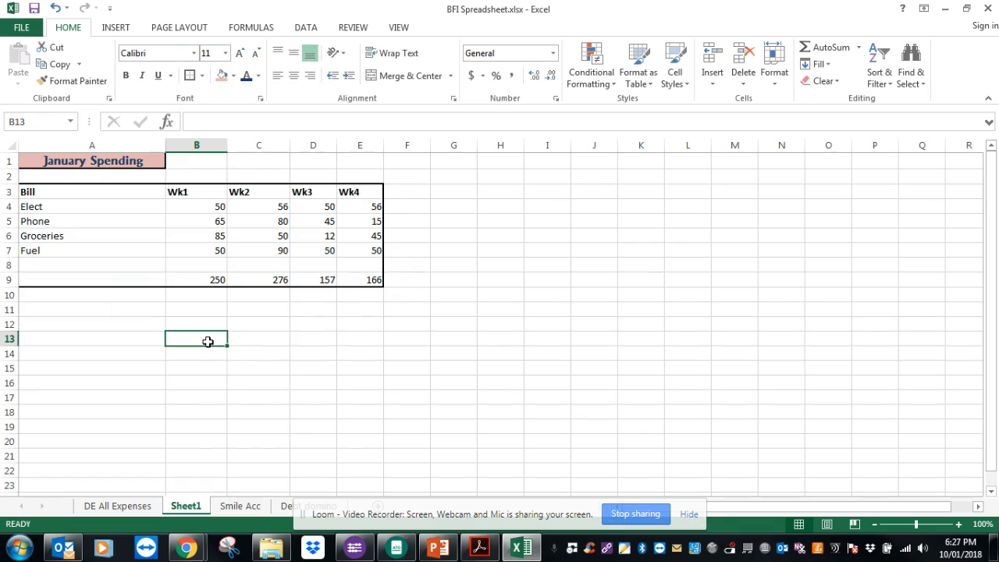
# Apply All Borders to every cell of the spending table, A3:E9.
pyautogui.moveTo(68, 192); pyautogui.dragTo(362, 279)
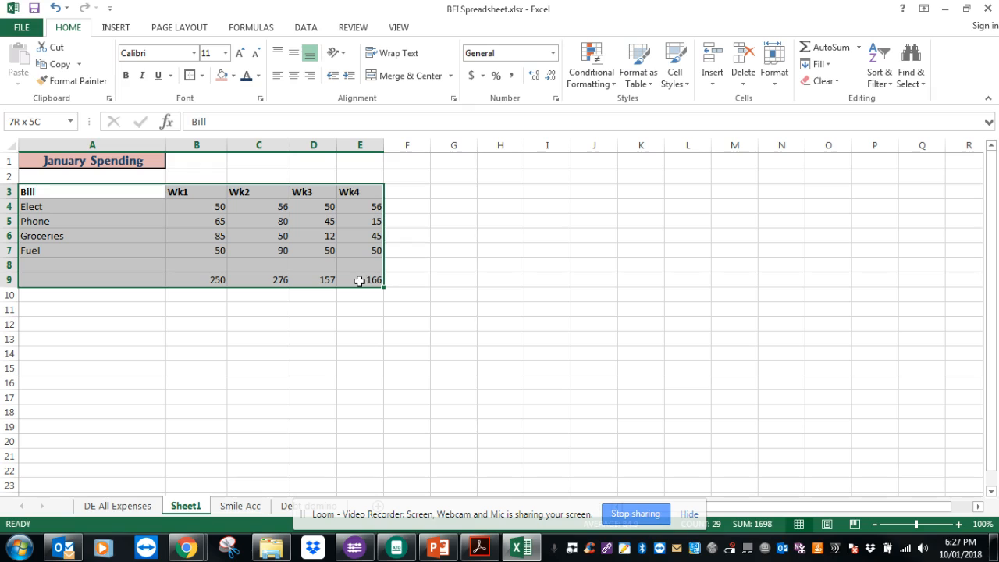
pyautogui.click(202, 76)
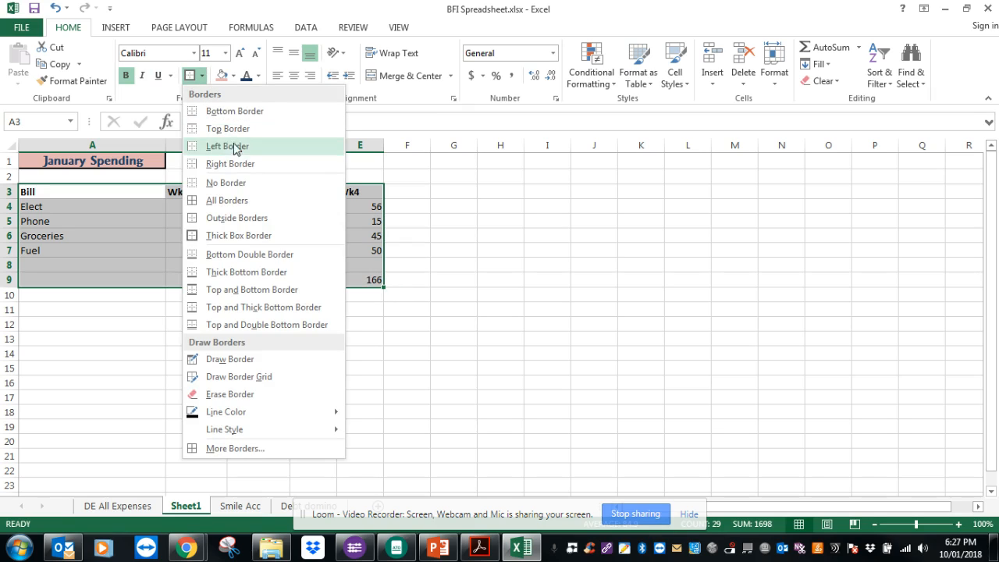
pyautogui.click(217, 201)
pyautogui.click(228, 320)
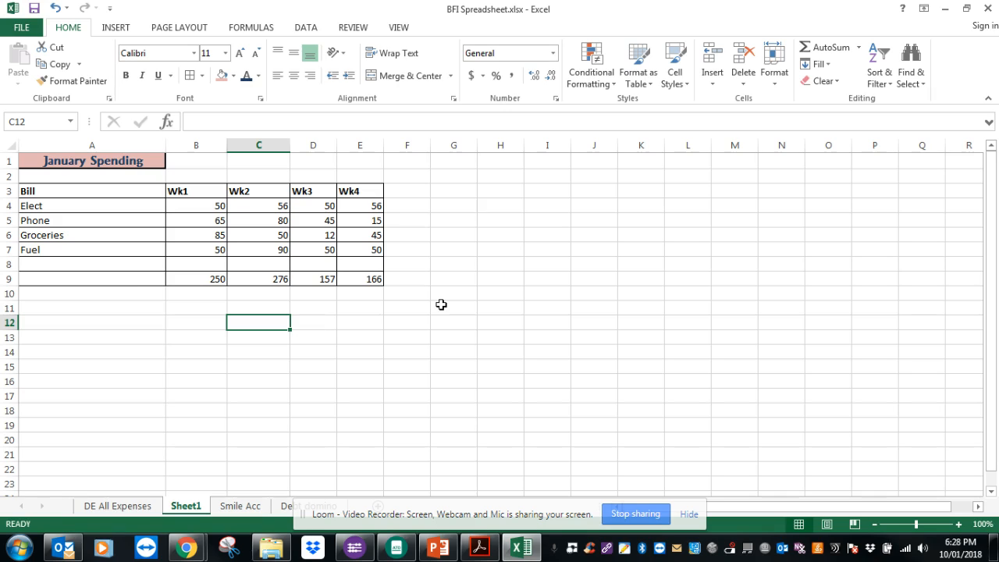
# Fill the Wk1 to Wk4 header cells (B3:E3) with medium purple.
pyautogui.moveTo(178, 194); pyautogui.dragTo(348, 192)
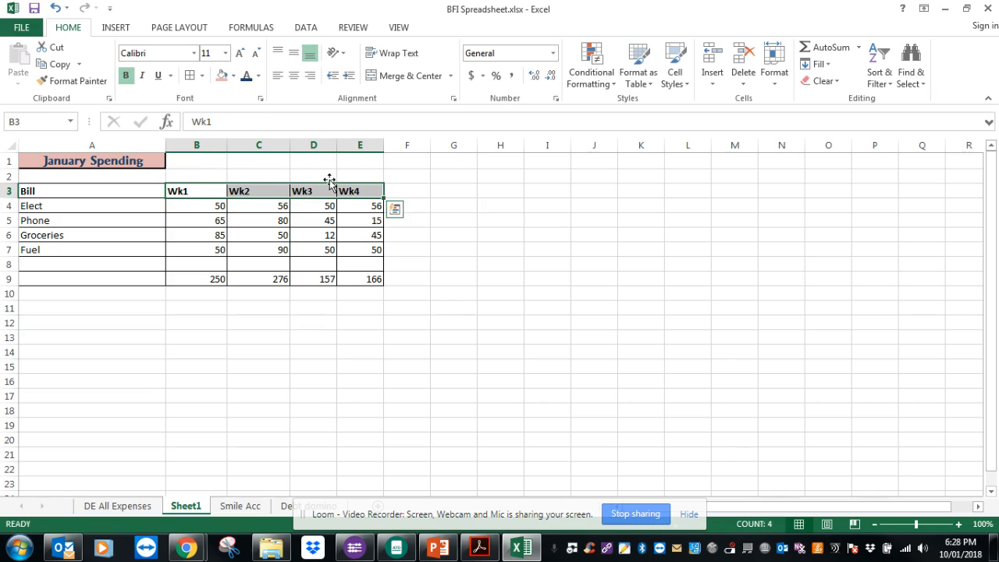
pyautogui.click(232, 75)
pyautogui.click(310, 142)
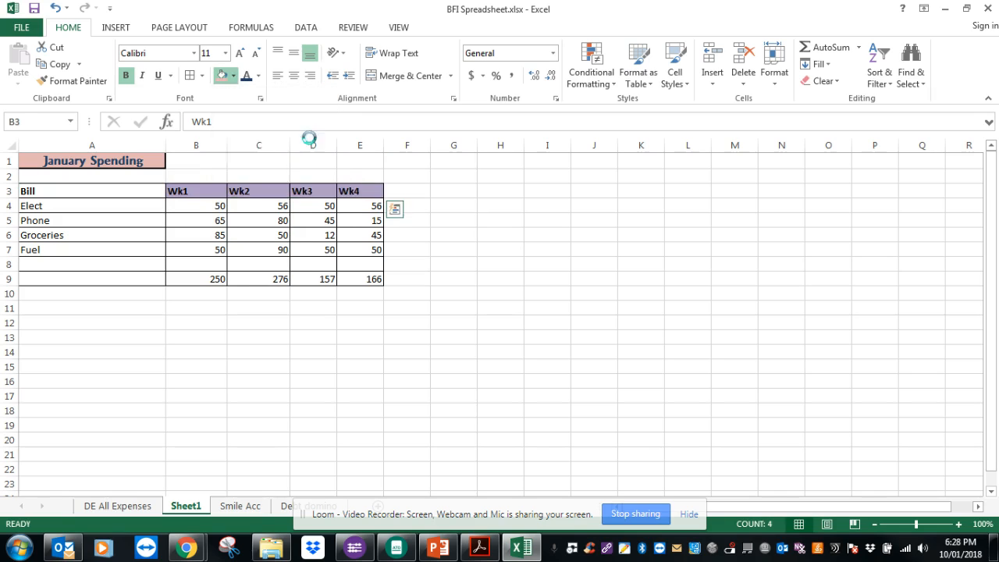
pyautogui.click(202, 337)
# Centre the Bill header in cell A3 horizontally.
pyautogui.click(92, 193)
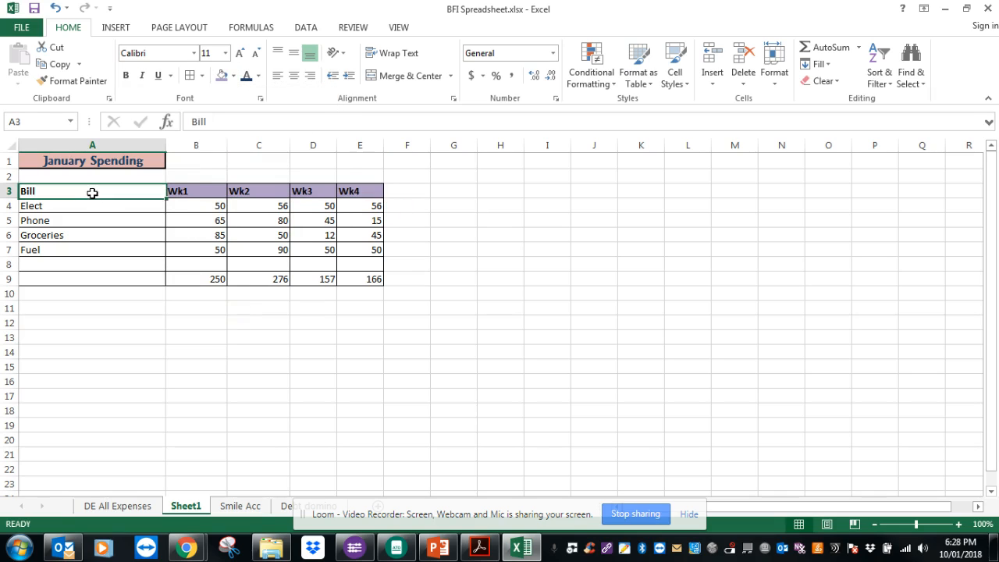
pyautogui.click(294, 76)
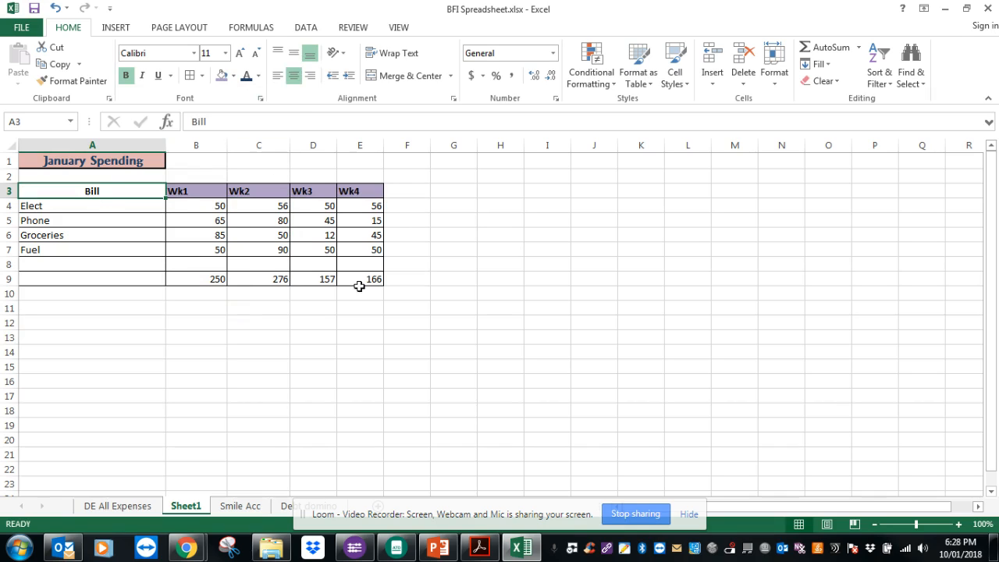
pyautogui.click(399, 305)
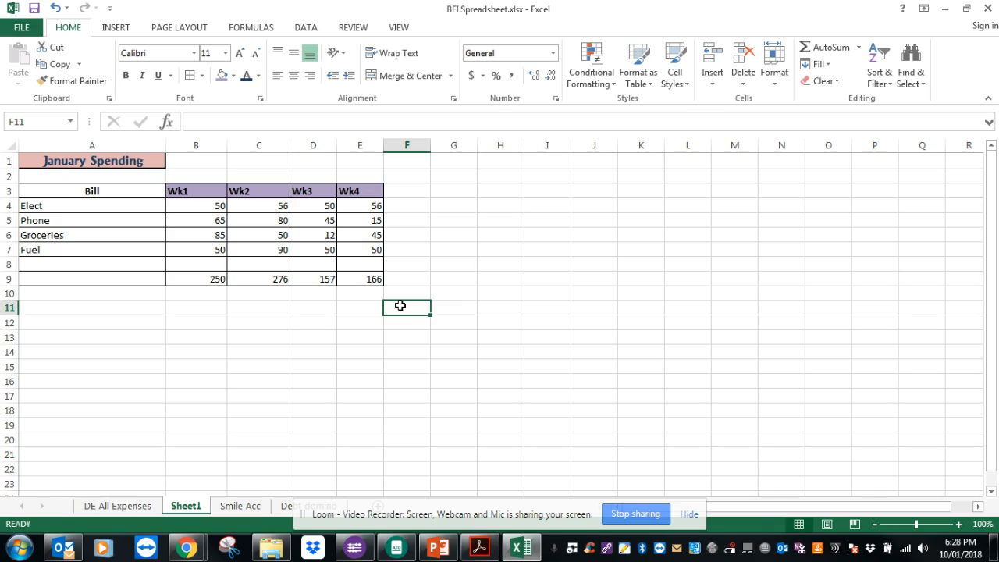
# Select cell G3, the whole of column H and the whole of row 12 in turn.
pyautogui.click(456, 190)
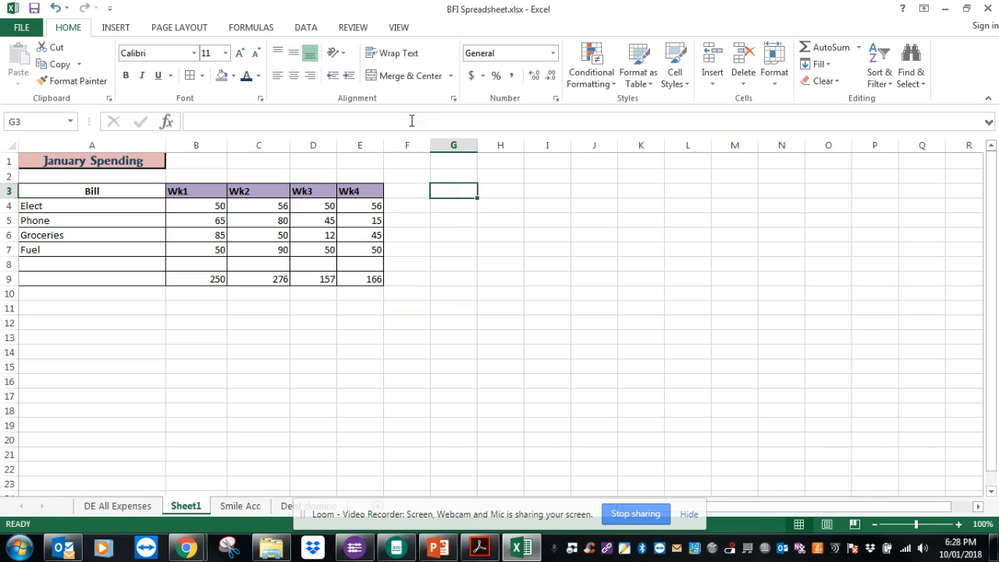
pyautogui.click(495, 145)
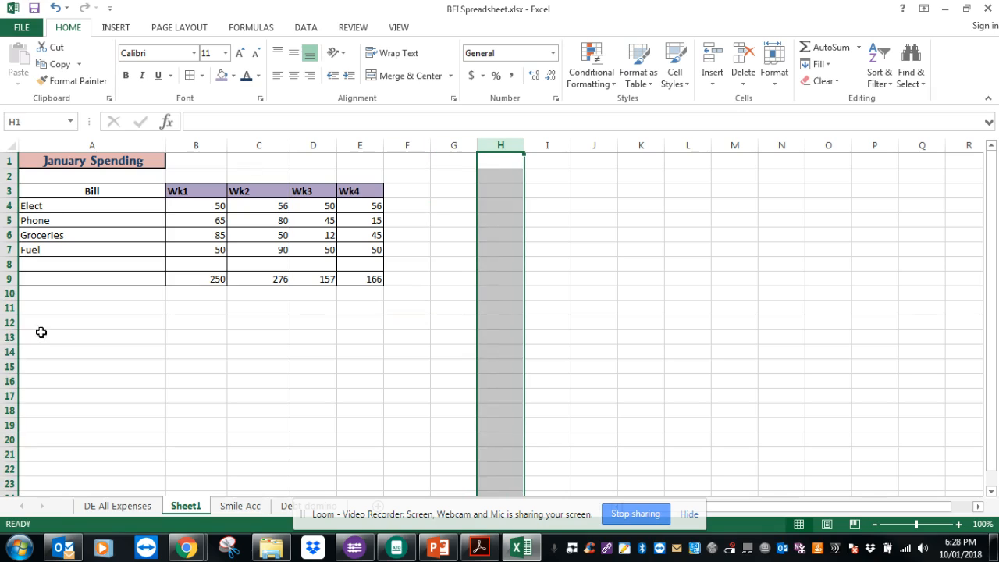
pyautogui.click(9, 322)
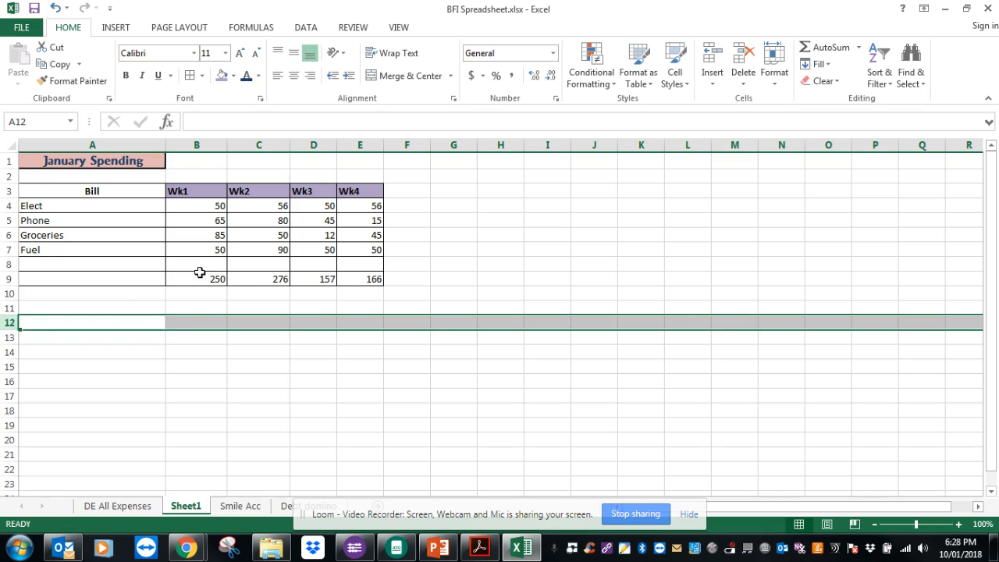
# Enter the sample text "kjljkkjkj" in cell G3 beside the spending table.
pyautogui.click(437, 195)
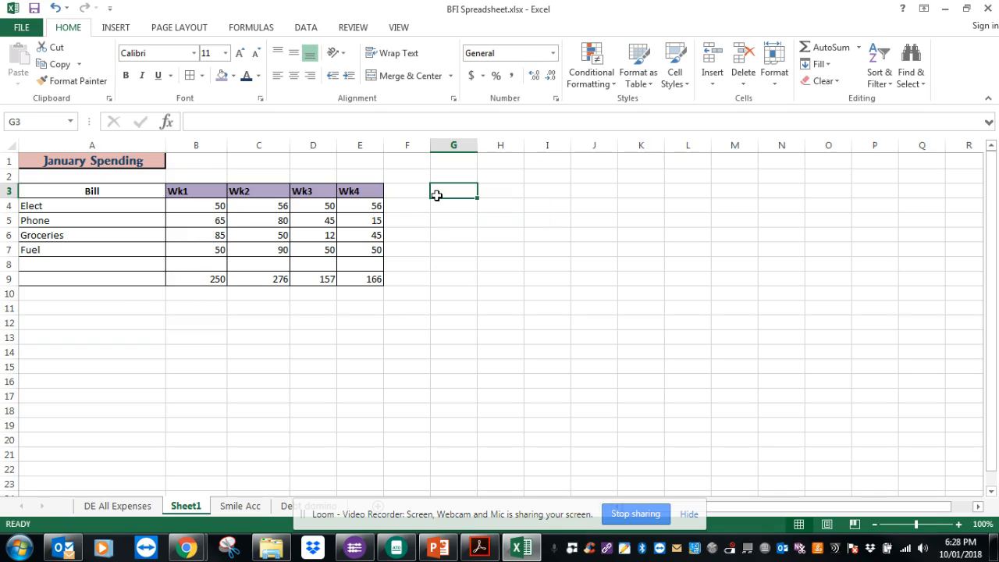
pyautogui.write('kjljkkjkj')
pyautogui.click(489, 231)
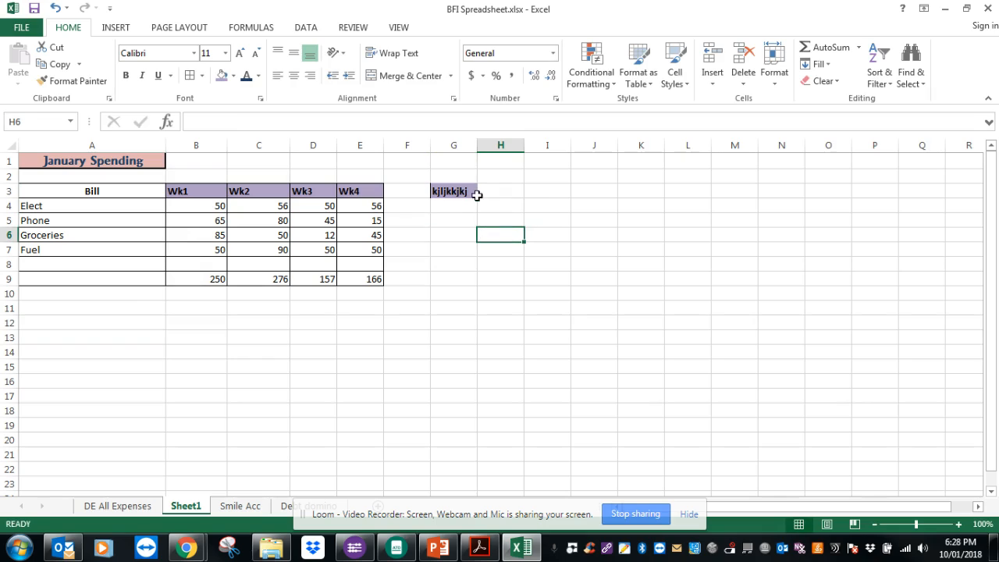
# Delete the sample text from cell G3 and set the cell to No Fill.
pyautogui.click(462, 196)
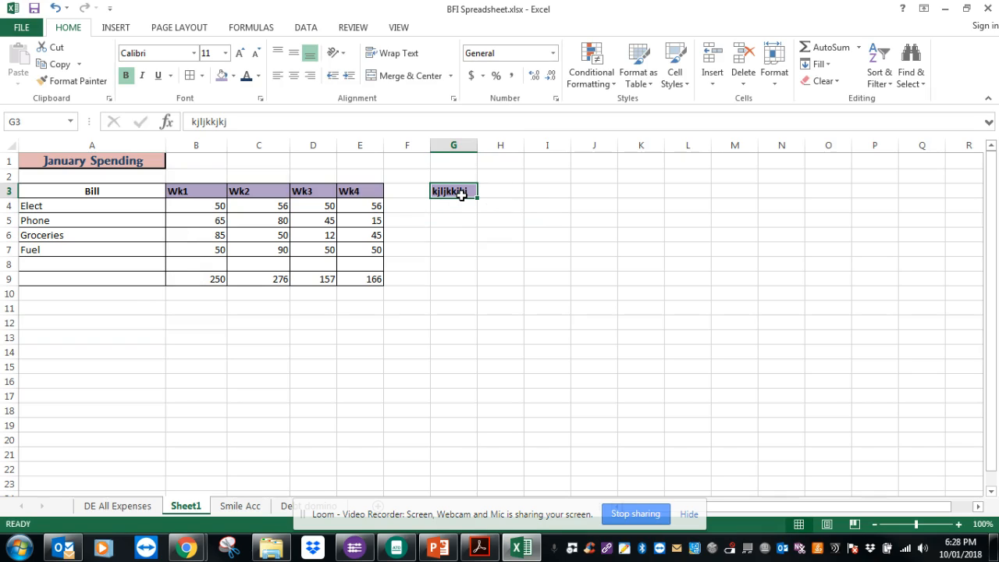
pyautogui.press('Delete')
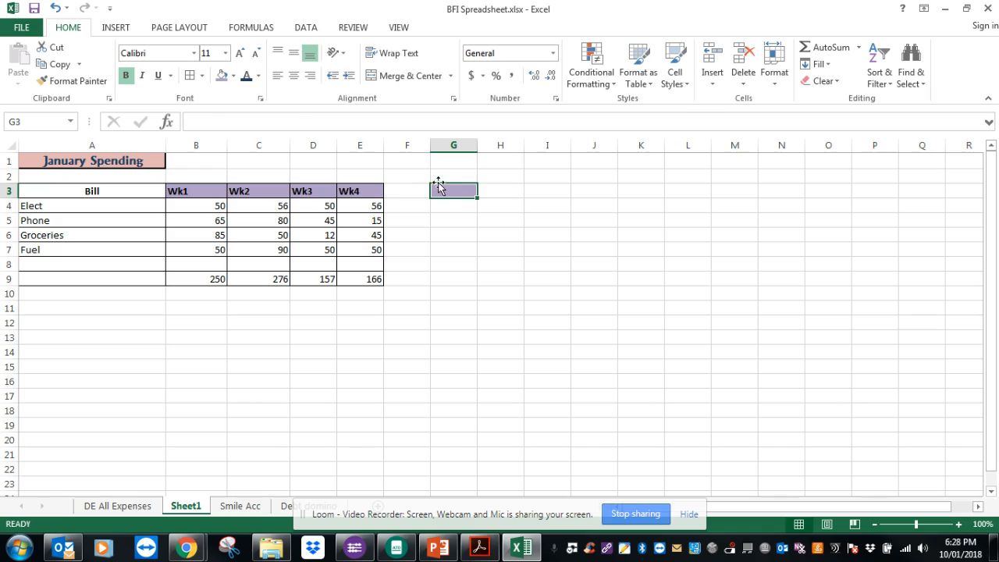
pyautogui.click(234, 76)
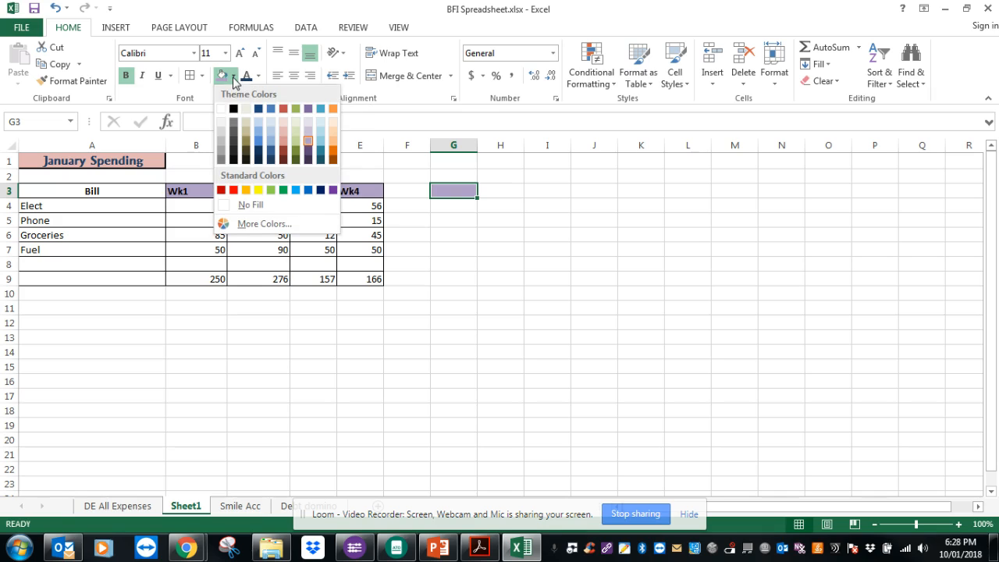
pyautogui.click(262, 205)
pyautogui.click(478, 227)
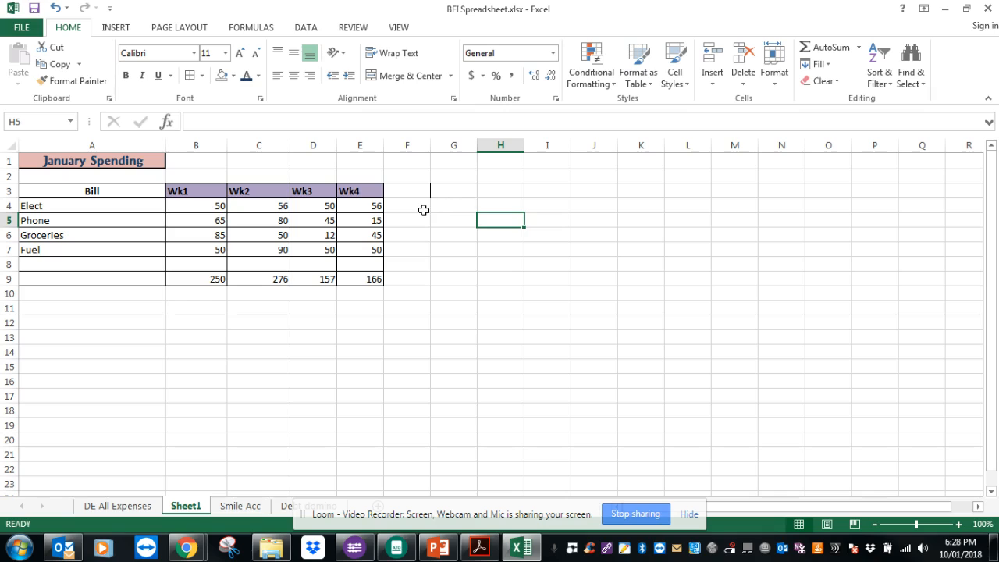
# Copy the Phone label from cell A5 and paste it into cell J2.
pyautogui.click(47, 221)
pyautogui.rightClick(57, 225)
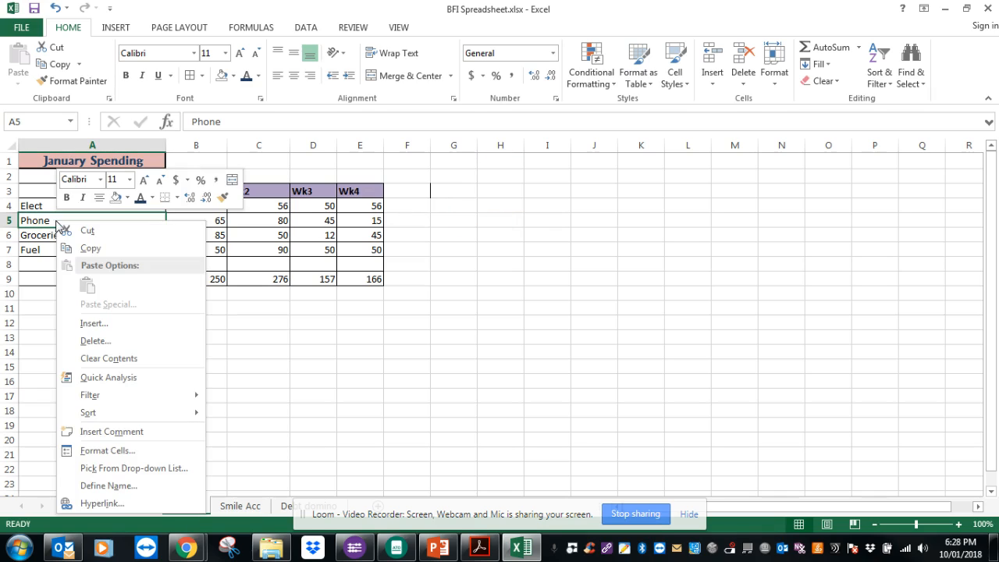
pyautogui.click(86, 248)
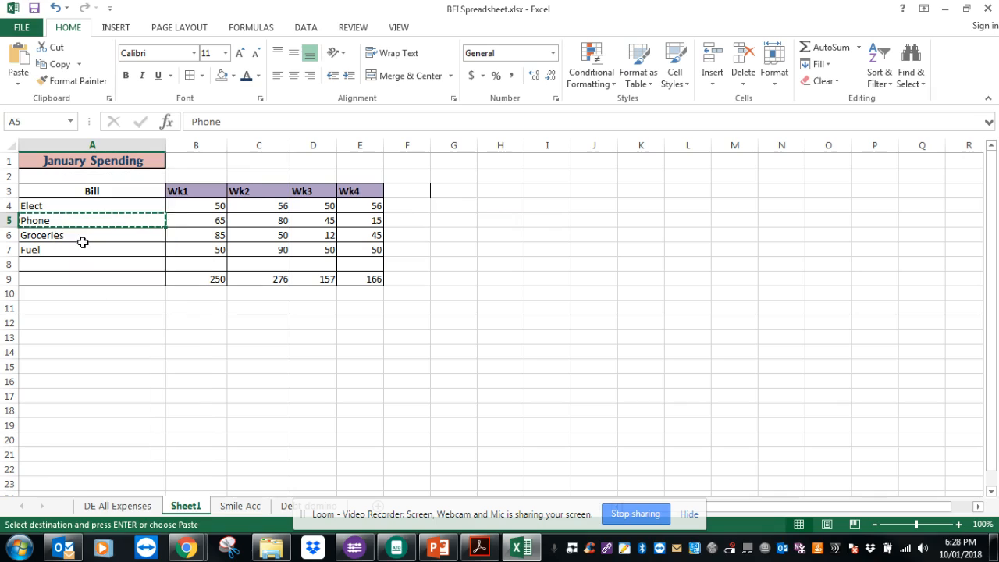
pyautogui.click(594, 172)
pyautogui.rightClick(594, 173)
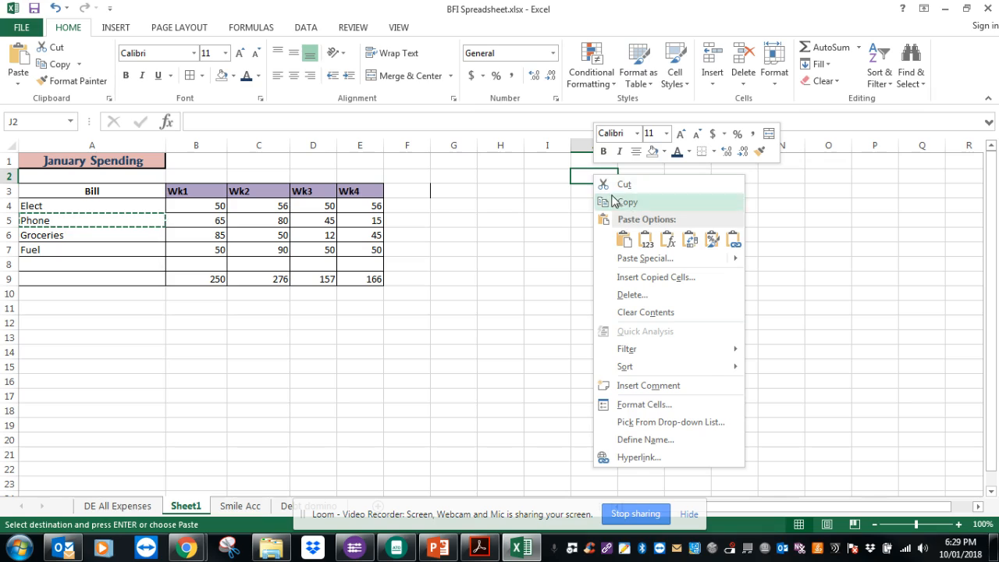
pyautogui.click(624, 240)
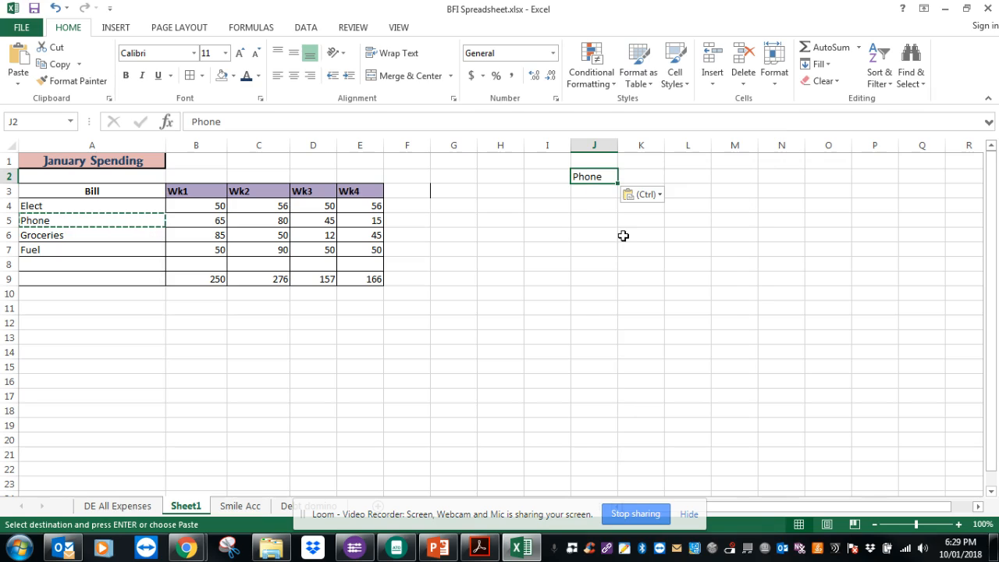
# Delete the pasted Phone text from cell J2.
pyautogui.click(597, 192)
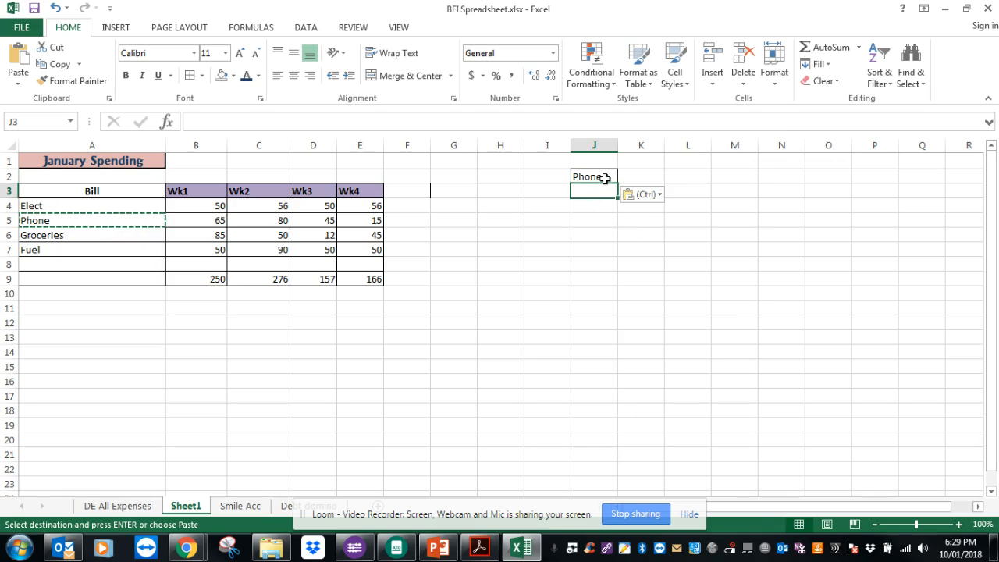
pyautogui.click(605, 178)
pyautogui.press('Delete')
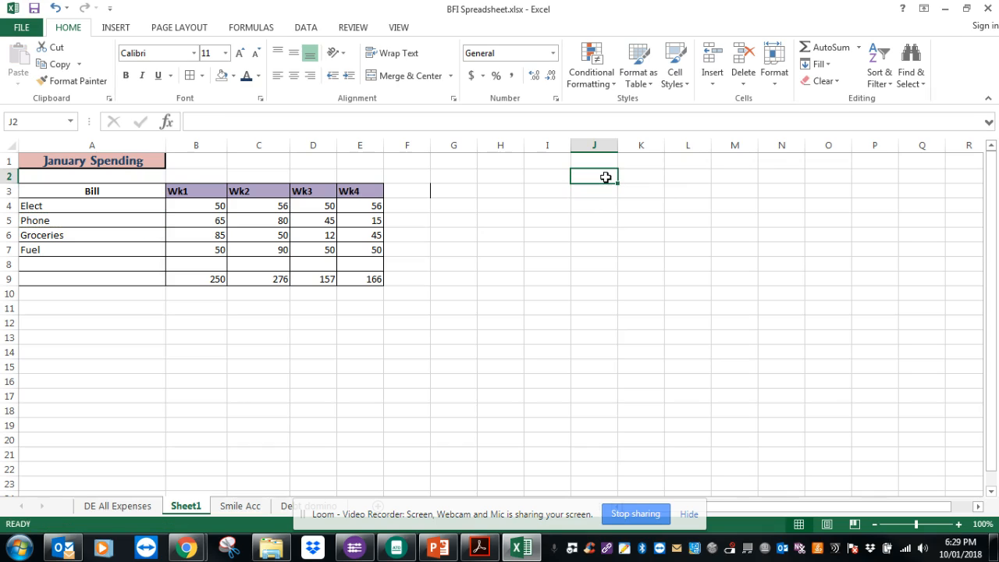
# Insert a blank row above the Phone row in the spending table.
pyautogui.click(9, 220)
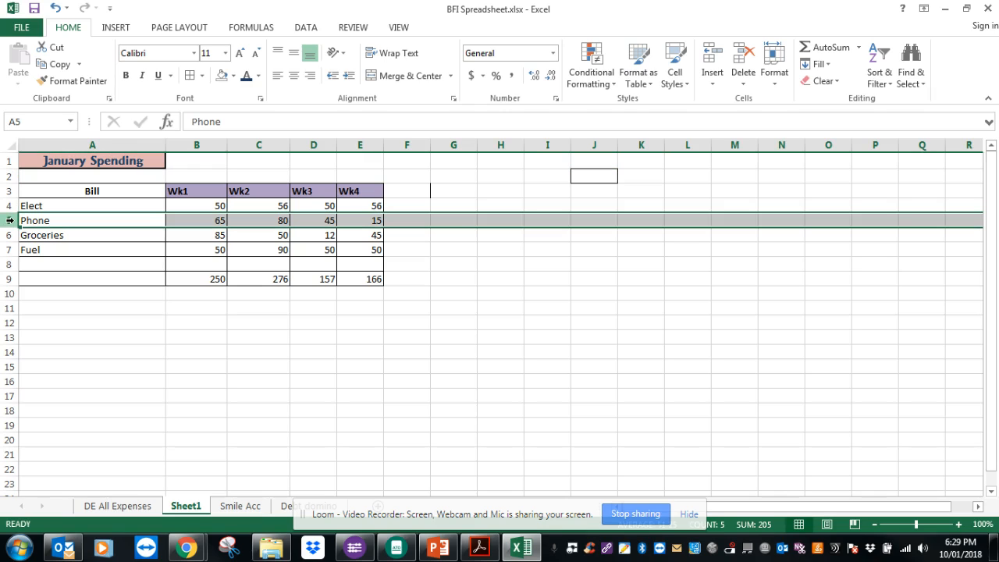
pyautogui.rightClick(10, 220)
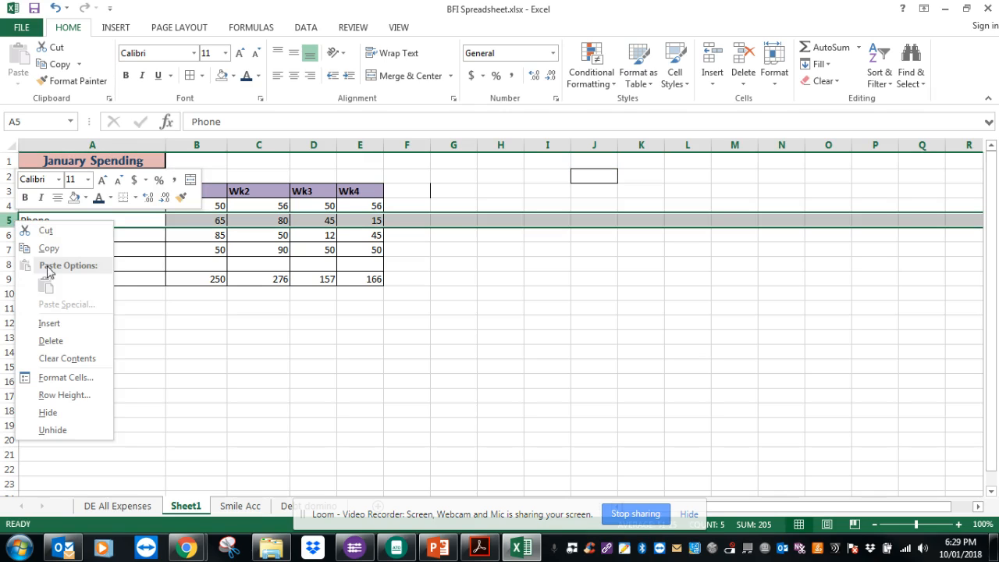
pyautogui.click(69, 325)
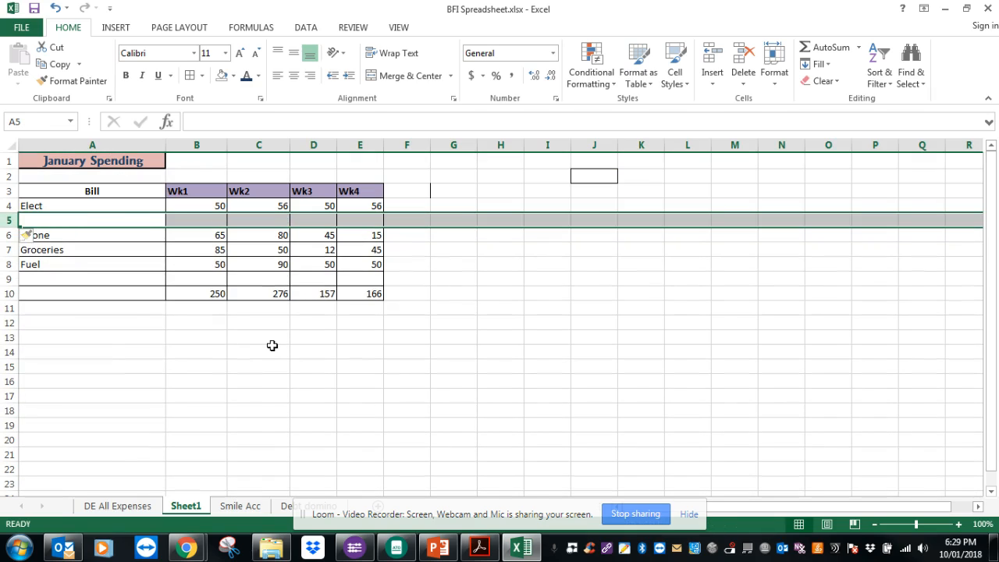
pyautogui.click(272, 345)
# Add the bill "Cofee" in the blank row 5 with a Wk1 amount of 5.
pyautogui.click(62, 221)
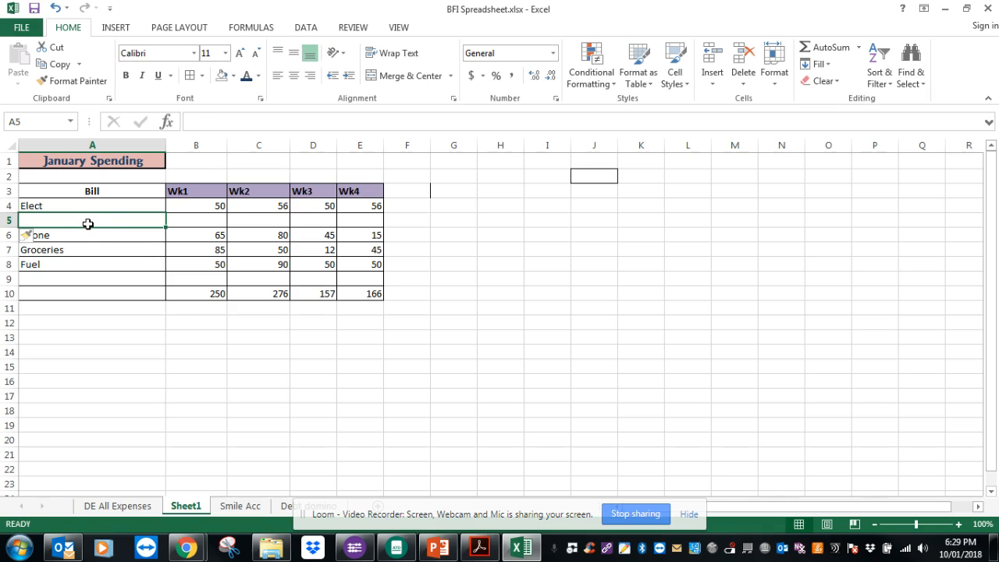
pyautogui.write('Cofee')
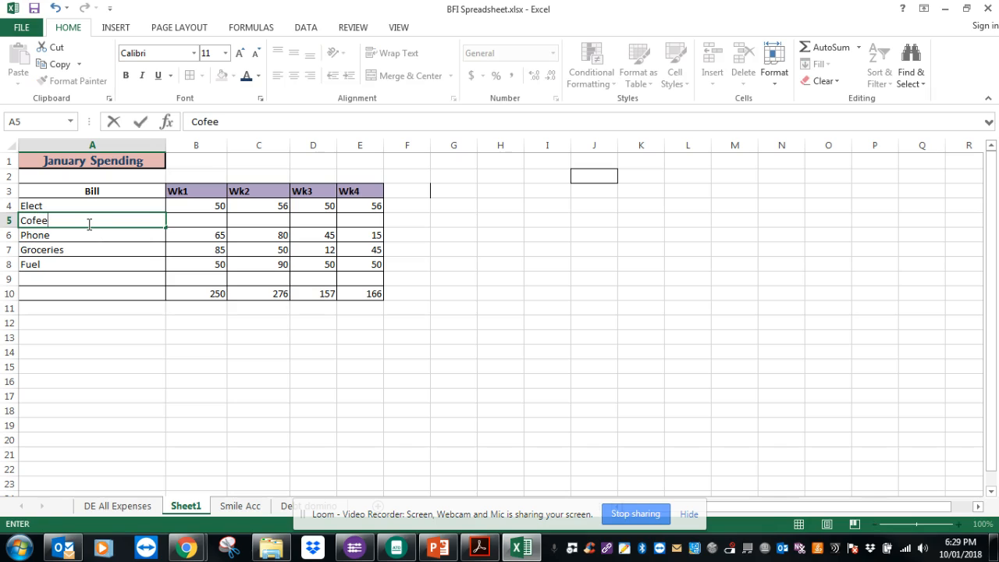
pyautogui.press('Tab')
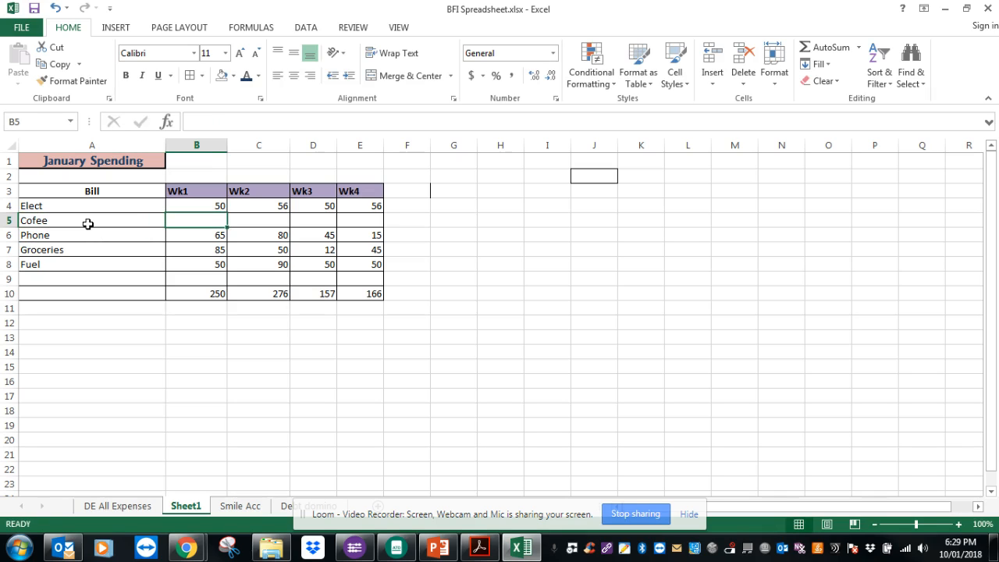
pyautogui.write('5')
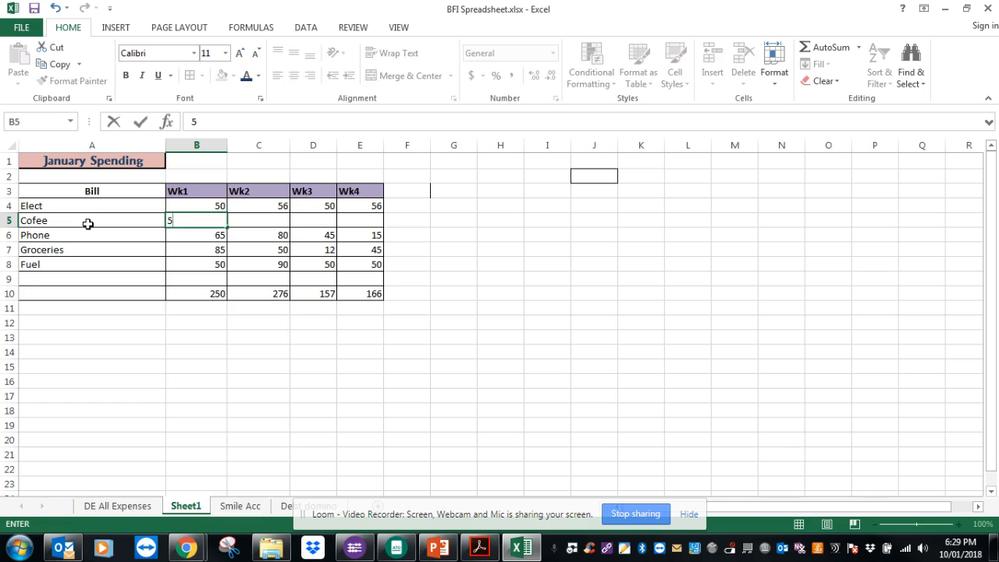
pyautogui.press('Tab')
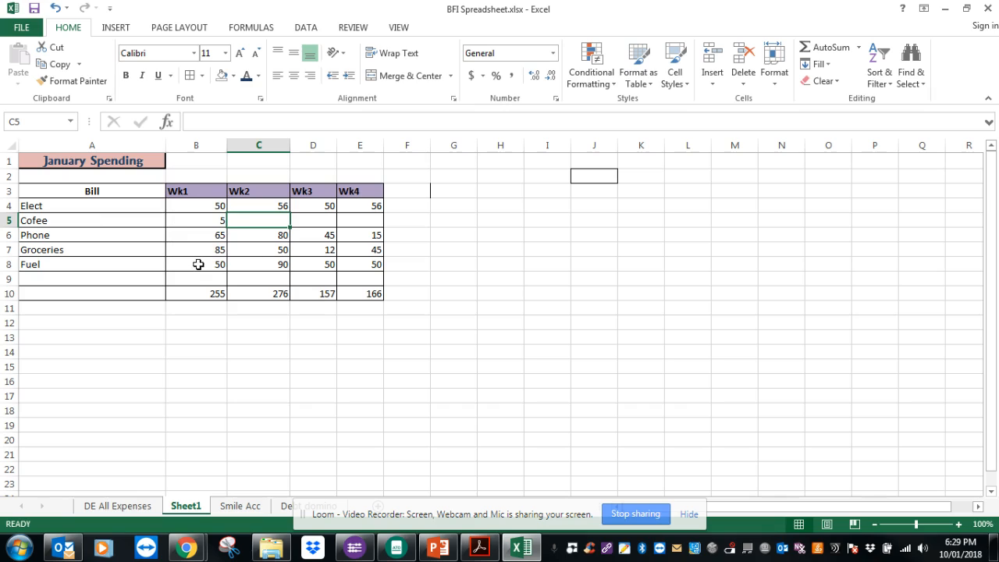
# Enter 5 as the Cofee amount for each of Wk2, Wk3 and Wk4.
pyautogui.write('5')
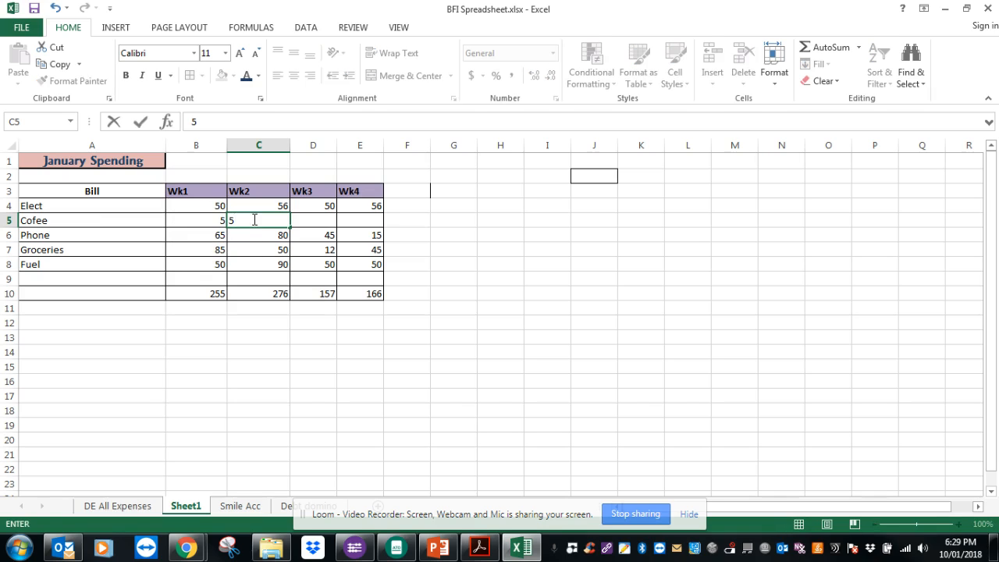
pyautogui.press('Tab')
pyautogui.write('5')
pyautogui.press('Tab')
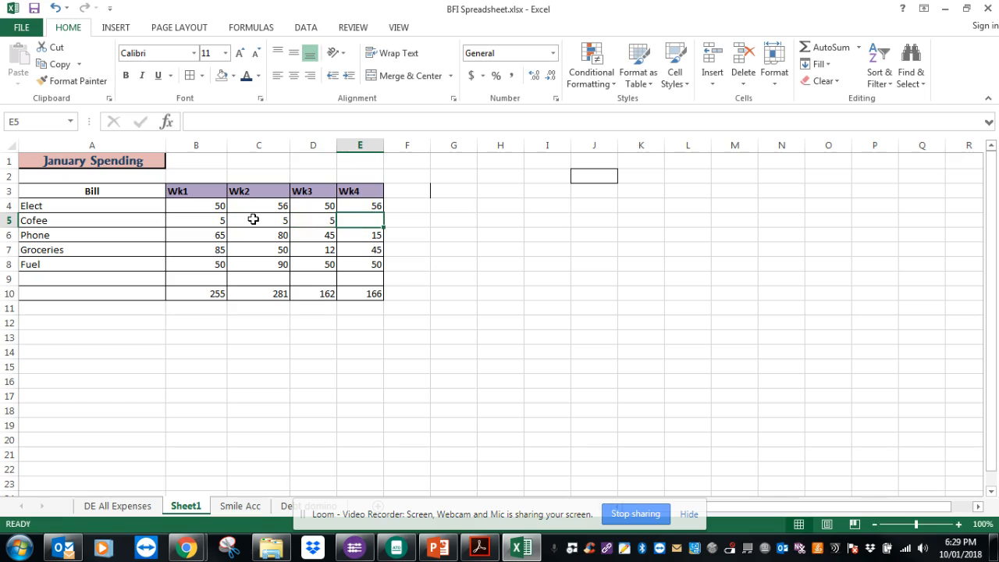
pyautogui.write('5')
pyautogui.press('Tab')
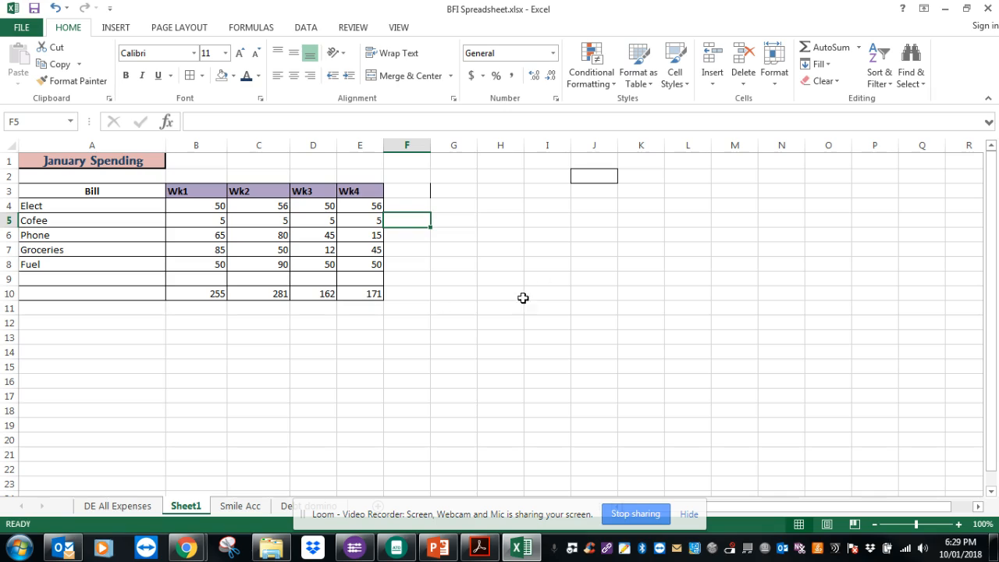
pyautogui.click(554, 266)
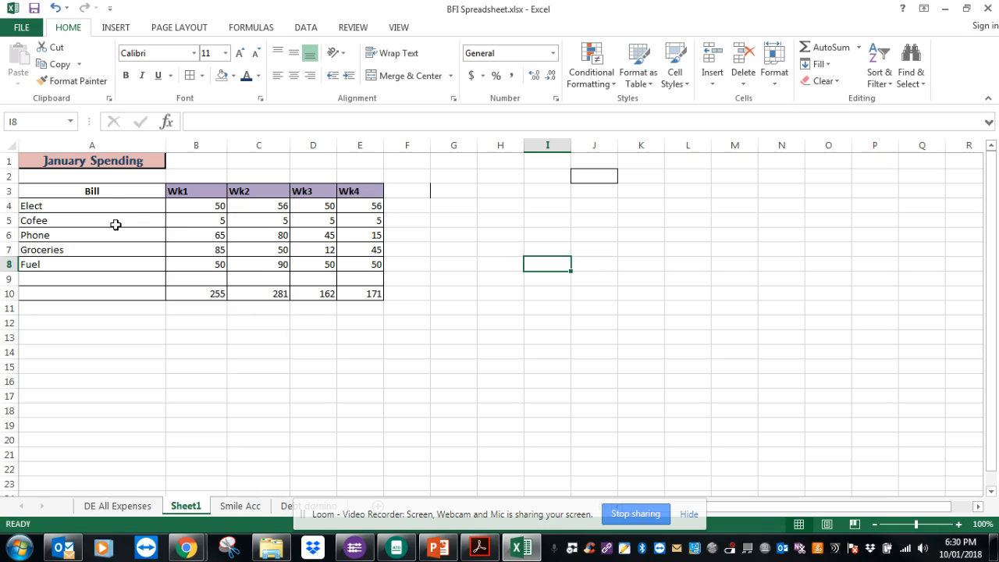
# Enter the filler texts "lp;dwlp;", "htfghf", "gf" and "g" in cells A9 to A12.
pyautogui.click(51, 281)
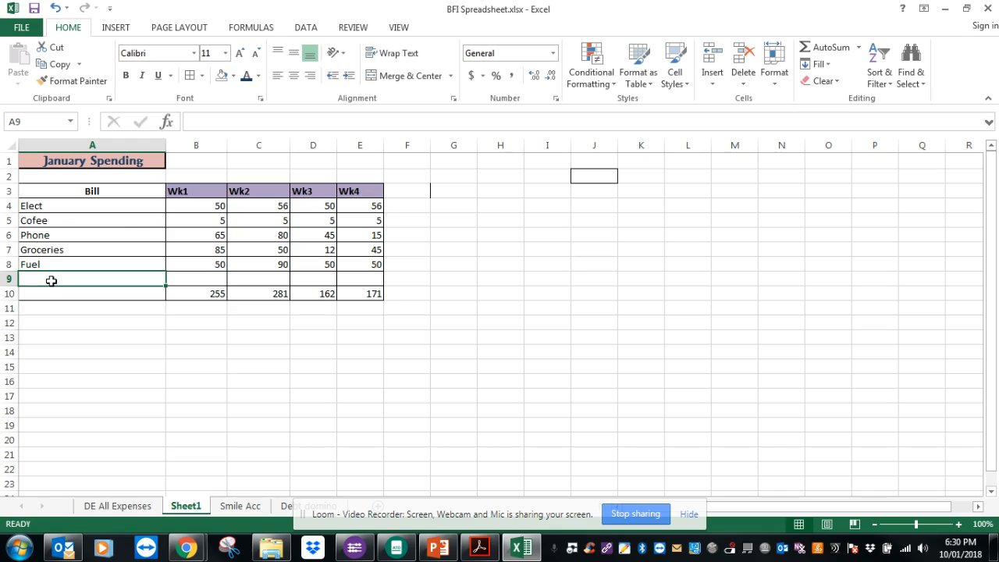
pyautogui.write('lp;dw[p')
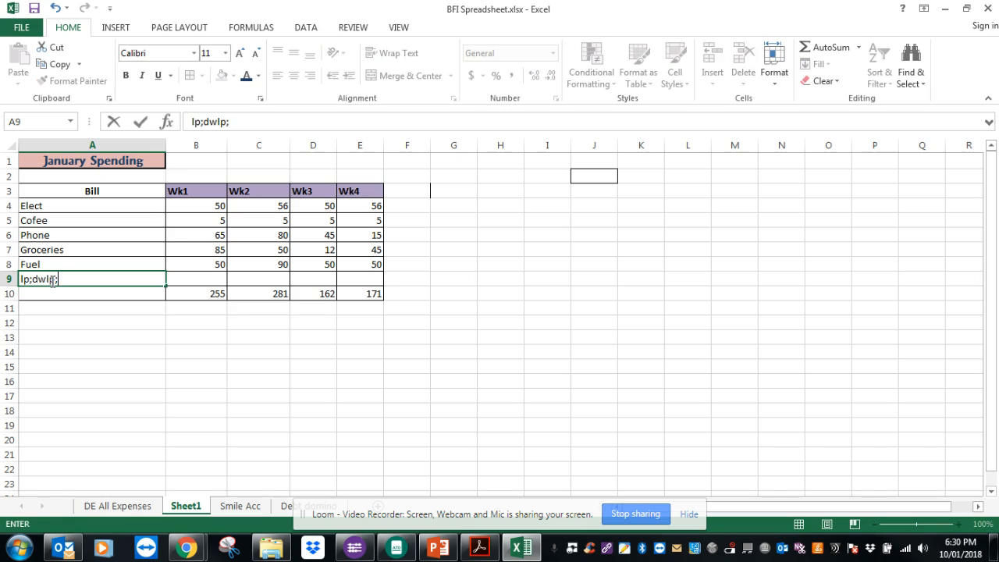
pyautogui.press('Return')
pyautogui.write('htfghf')
pyautogui.press('Return')
pyautogui.write('gf')
pyautogui.press('Return')
pyautogui.write('g')
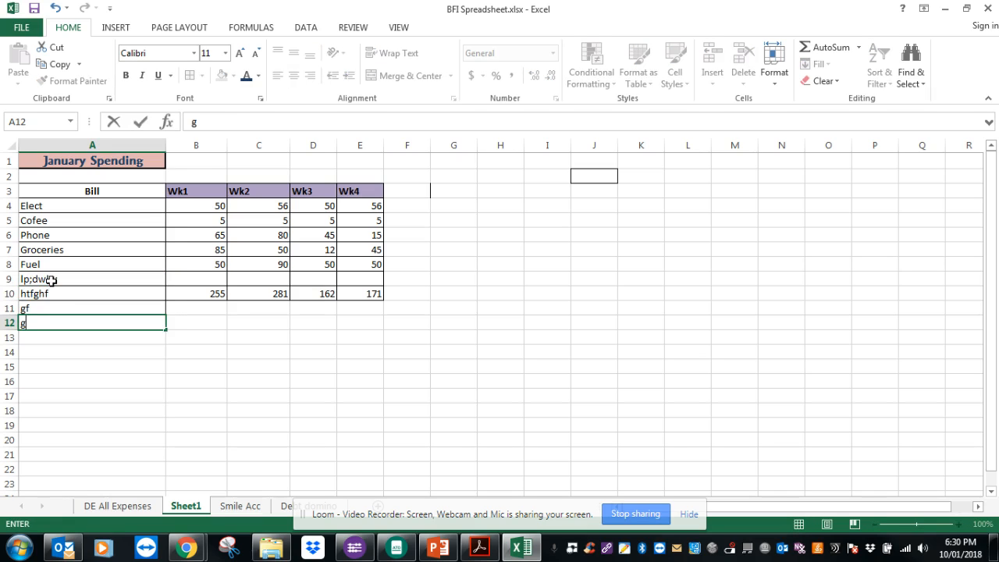
# Fill the text "gf" from cell A11 down column A to row 72.
pyautogui.click(94, 308)
pyautogui.moveTo(165, 316); pyautogui.dragTo(175, 416)
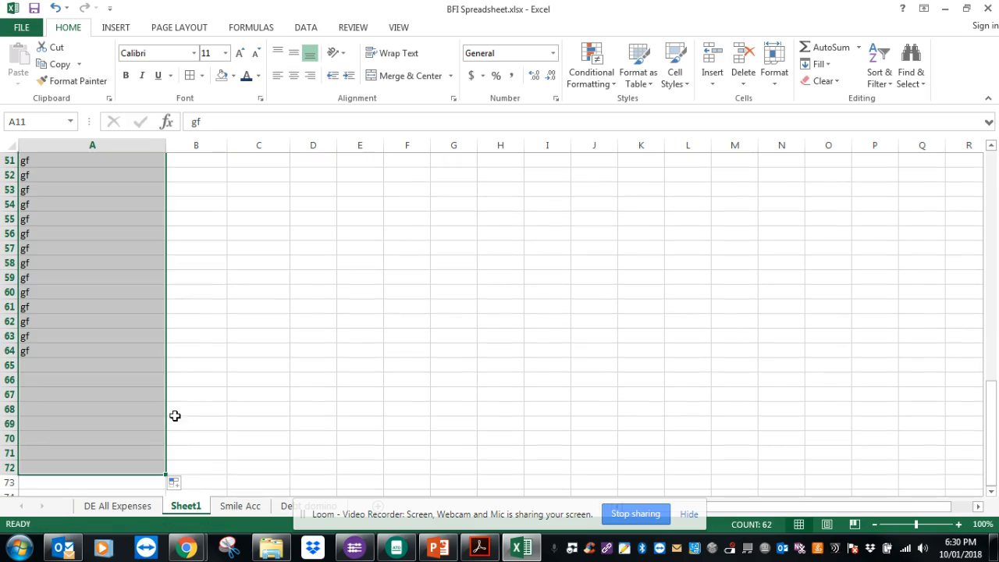
pyautogui.scroll(1, 200, 351)
pyautogui.click(201, 351)
pyautogui.scroll(10, 201, 351)
pyautogui.scroll(4, 202, 350)
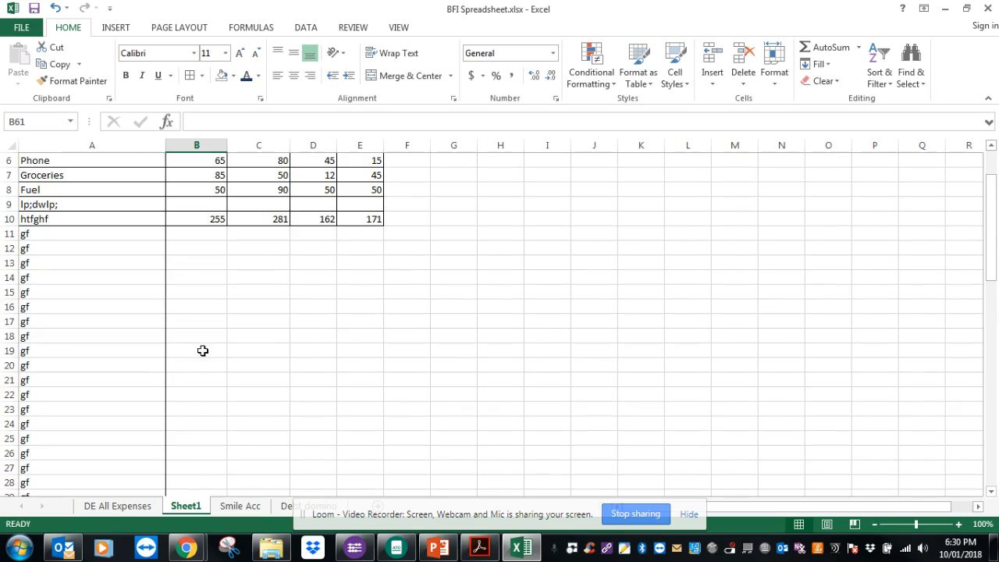
# Replace the filler text in cell A21 with "pet food".
pyautogui.click(52, 380)
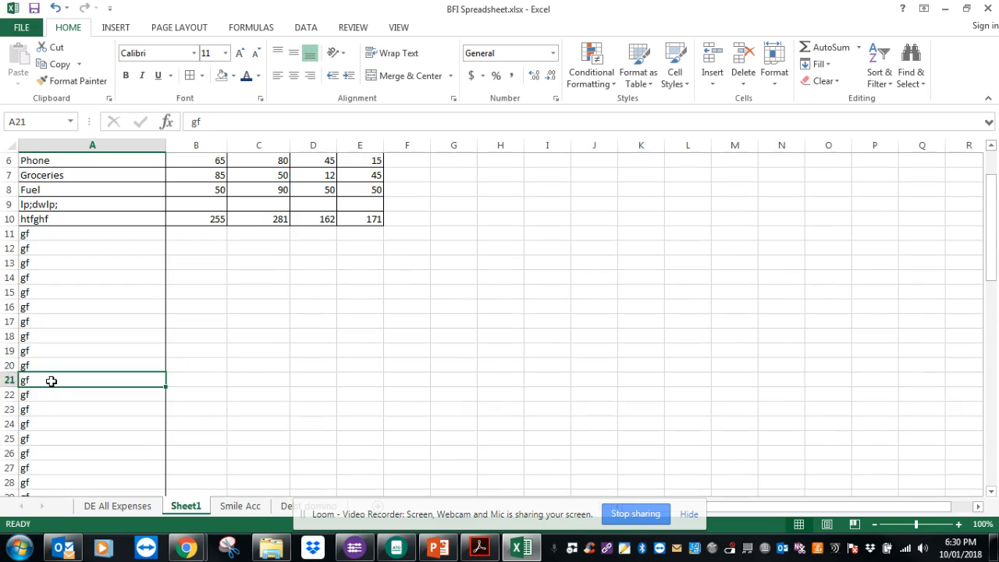
pyautogui.write('pet fopo')
pyautogui.press('BackSpace')
pyautogui.press('BackSpace')
pyautogui.press('BackSpace')
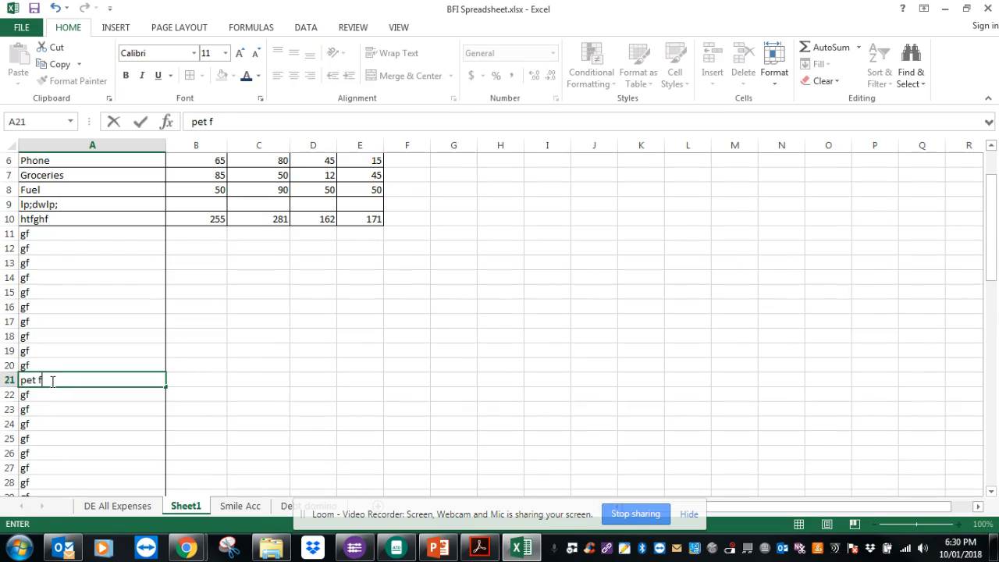
pyautogui.write('ood')
pyautogui.press('Tab')
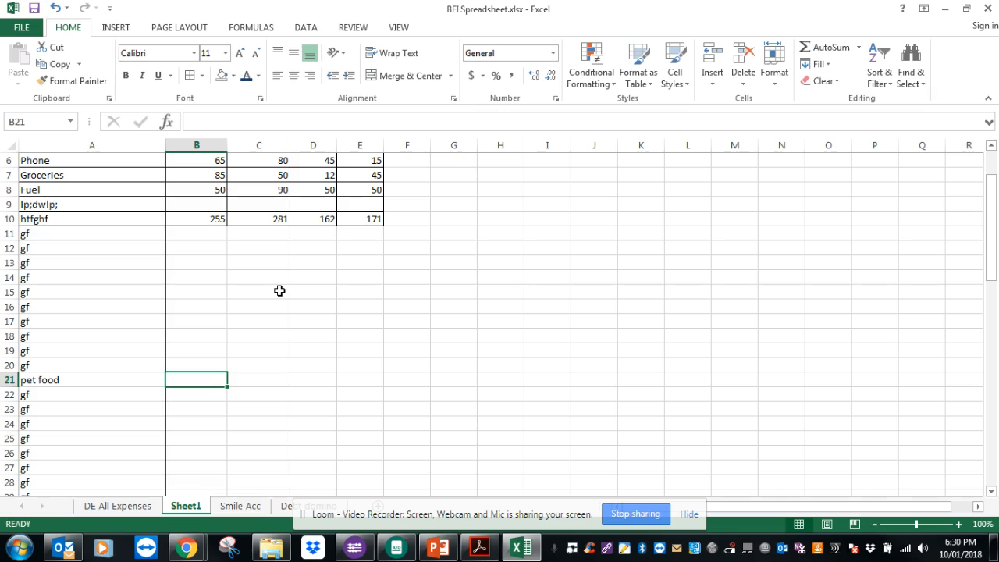
# Hide rows 4 to 20 so the pet food row sits directly below the week headings.
pyautogui.scroll(2, 279, 290)
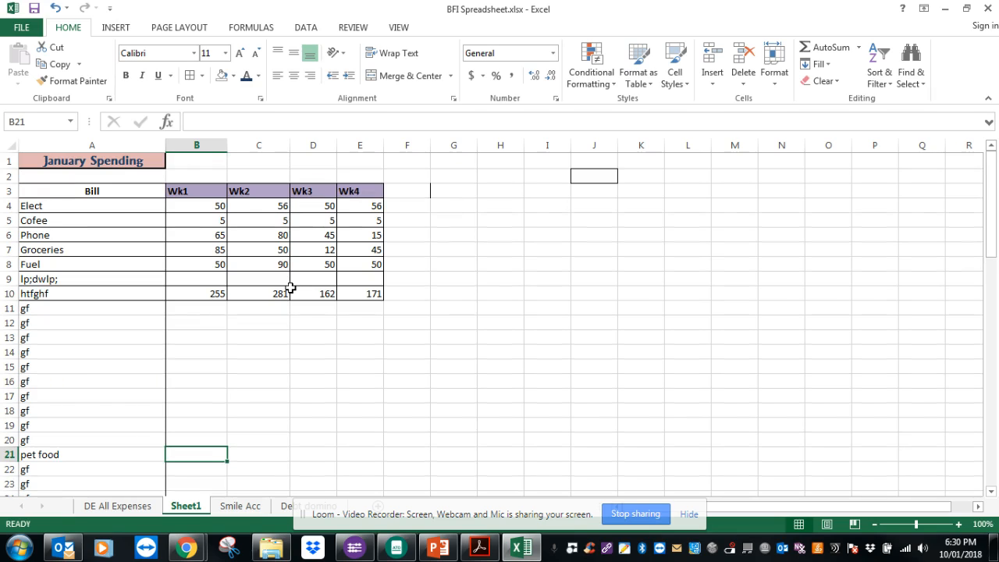
pyautogui.scroll(-1, 289, 286)
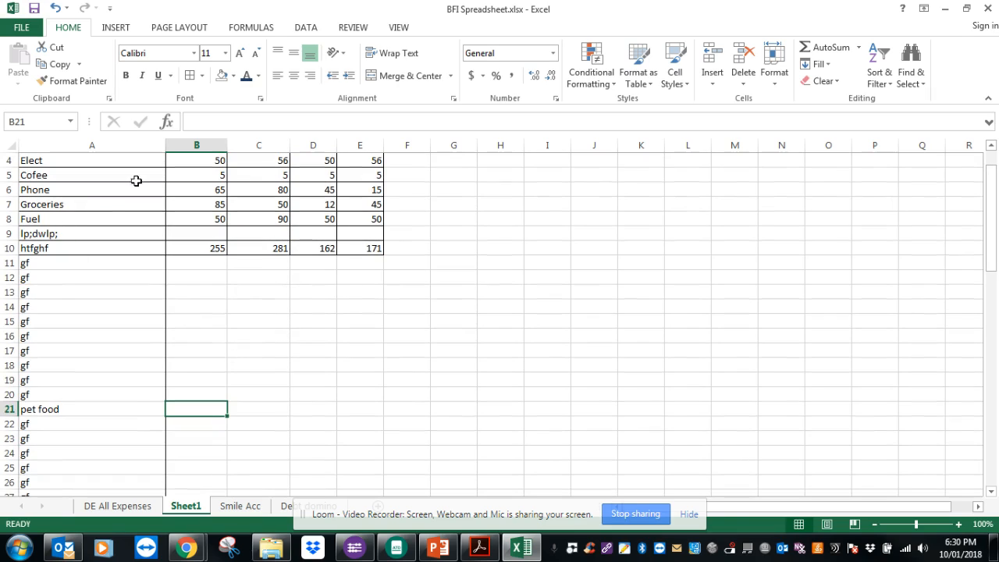
pyautogui.scroll(1, 192, 332)
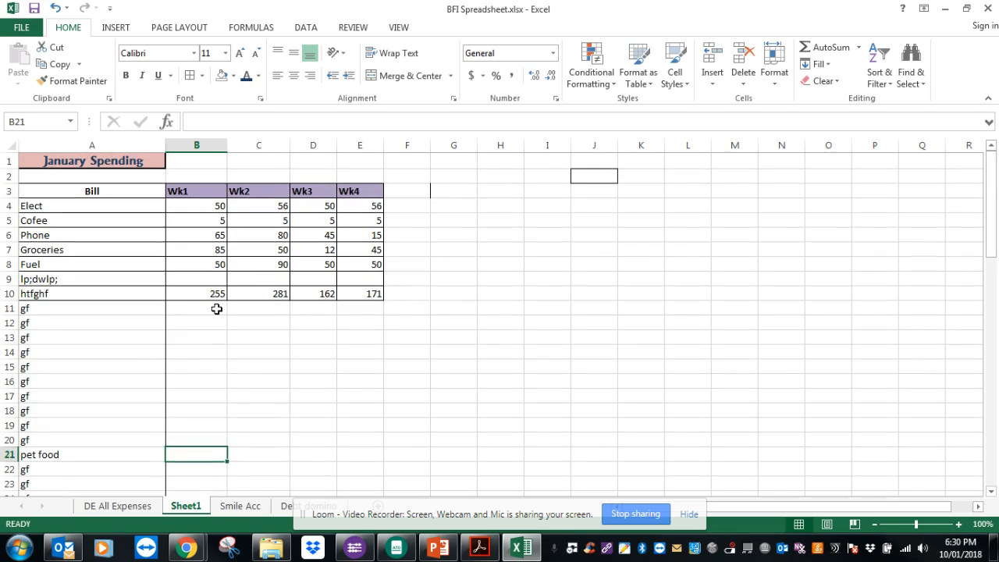
pyautogui.click(11, 206)
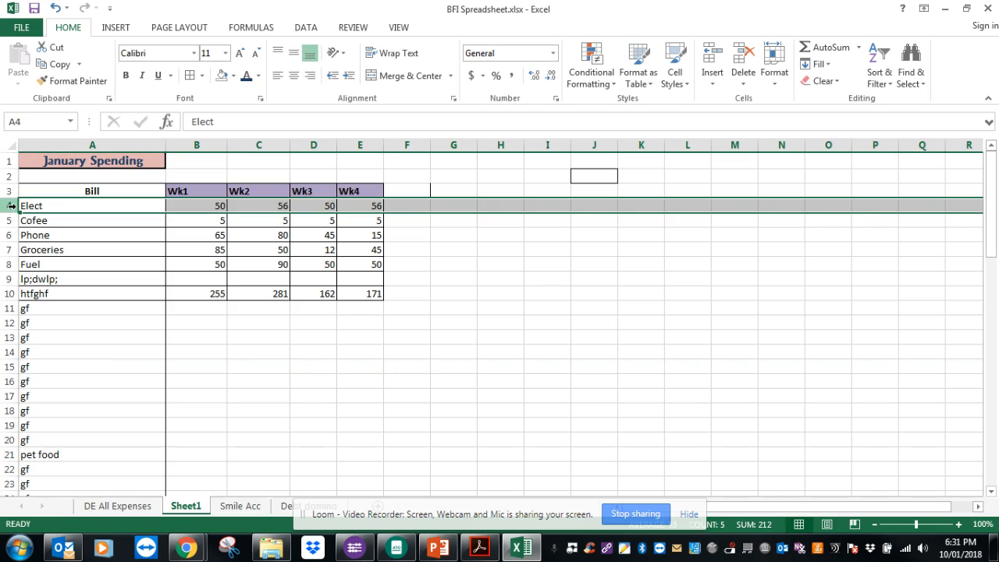
pyautogui.moveTo(11, 205); pyautogui.dragTo(8, 439)
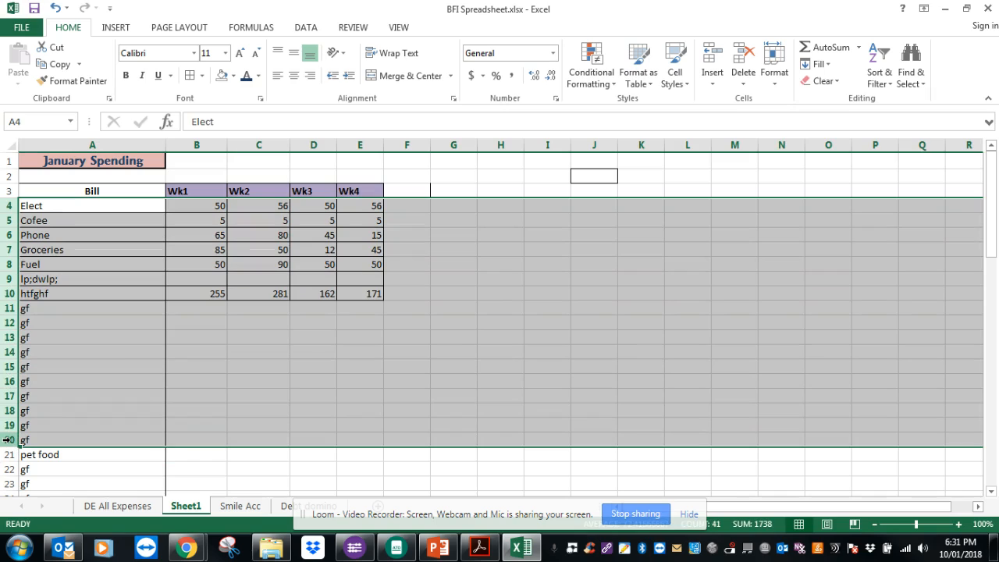
pyautogui.rightClick(10, 337)
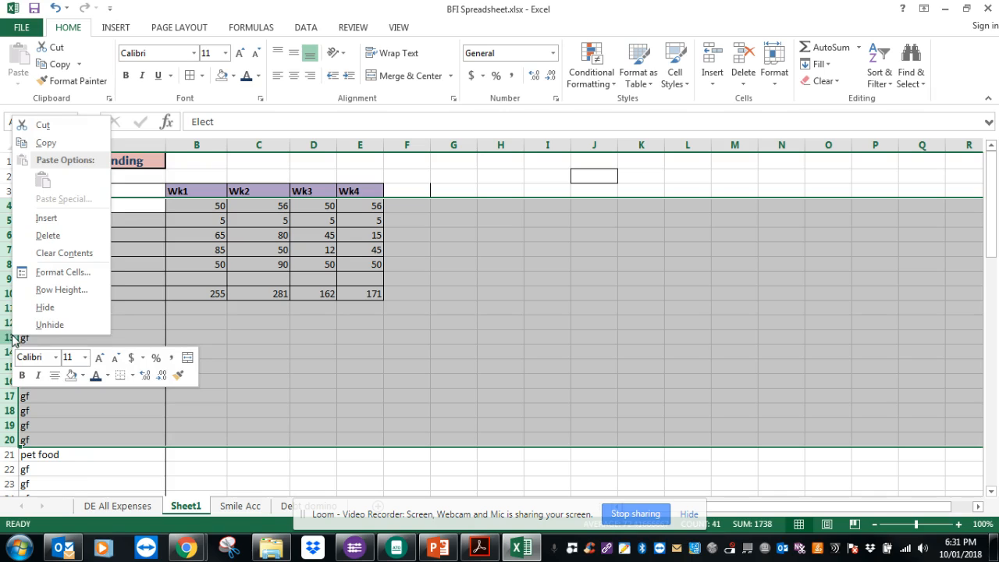
pyautogui.click(51, 307)
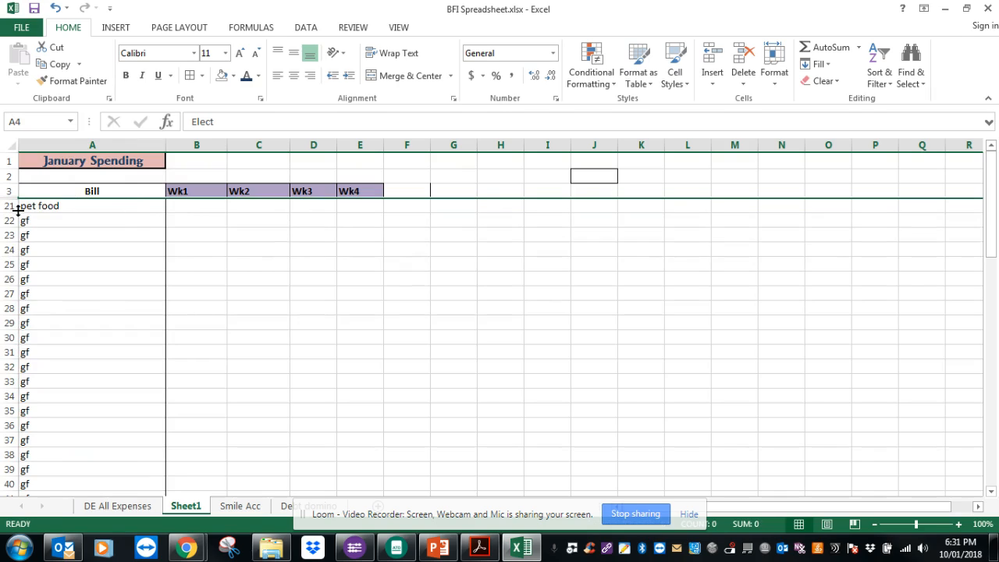
# Try entering pet food amounts of 50 for Wk1 and 45 for Wk2 in row 21.
pyautogui.click(205, 210)
pyautogui.write("lk;l,d;'q")
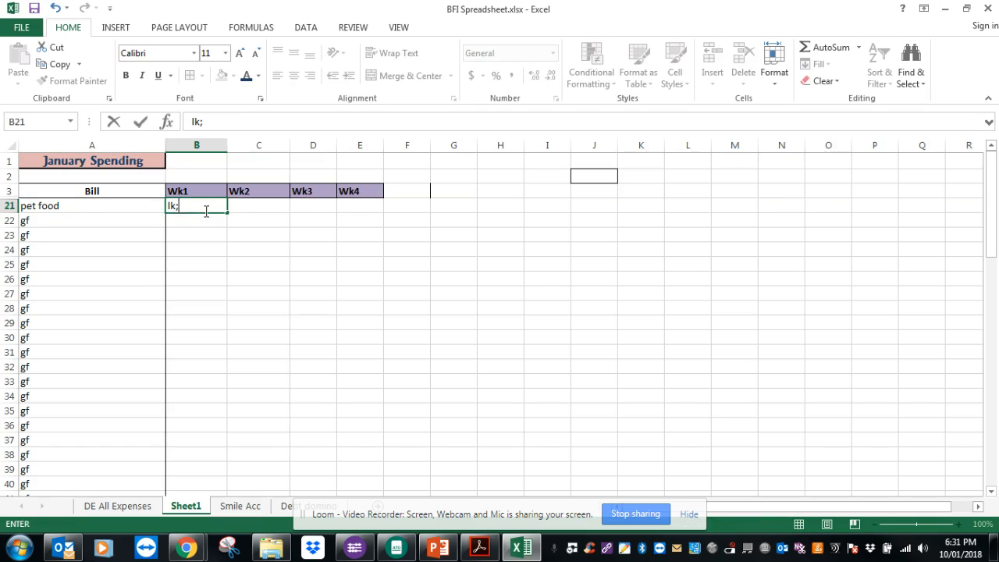
pyautogui.press('BackSpace')
pyautogui.press('BackSpace')
pyautogui.press('BackSpace')
pyautogui.press('BackSpace')
pyautogui.write('50')
pyautogui.press('Tab')
pyautogui.write('45')
pyautogui.press('Tab')
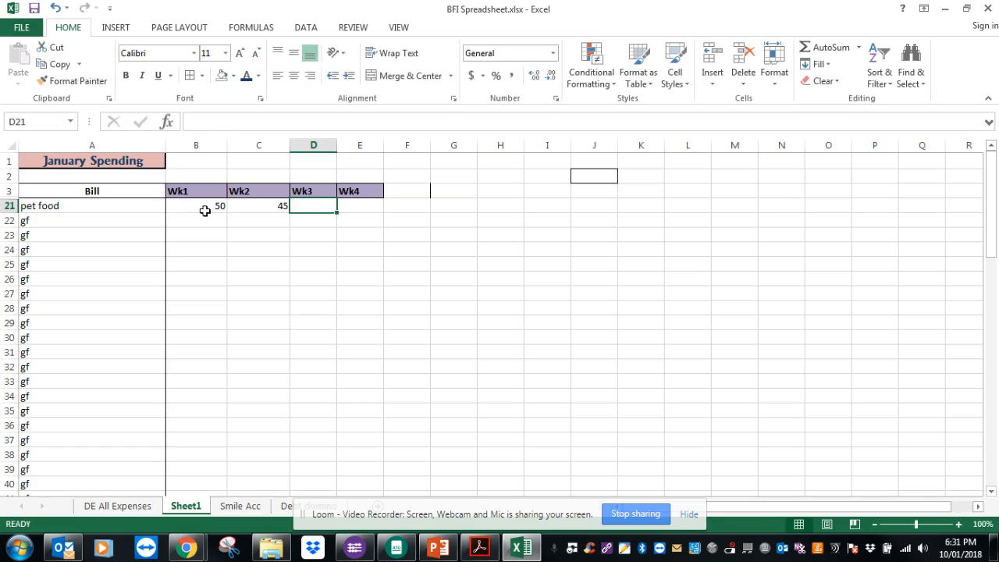
pyautogui.write('5')
pyautogui.hotkey('shift', 'Tab')
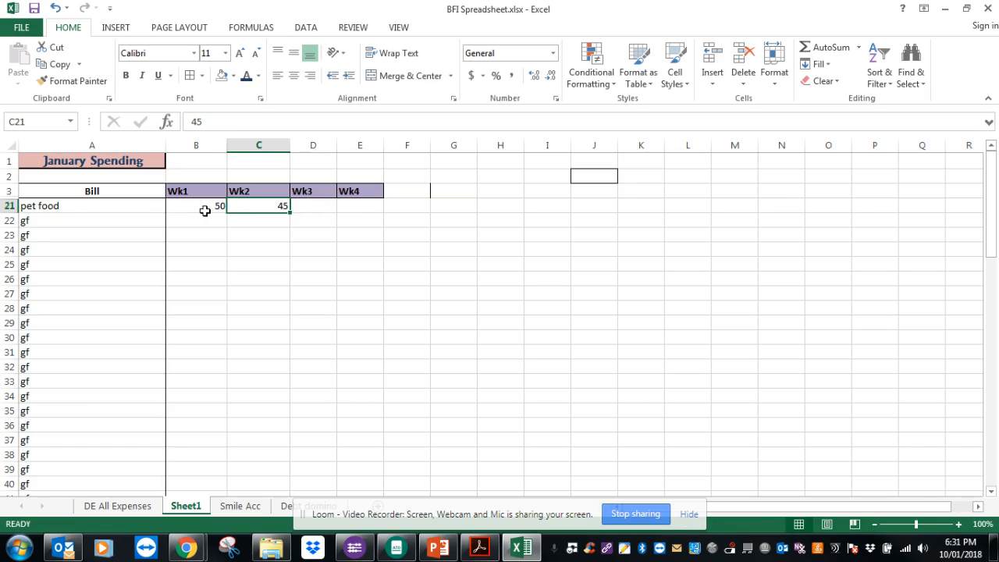
# Undo the pet food amounts entered for Wk1 and Wk2.
pyautogui.click(53, 8)
pyautogui.click(53, 8)
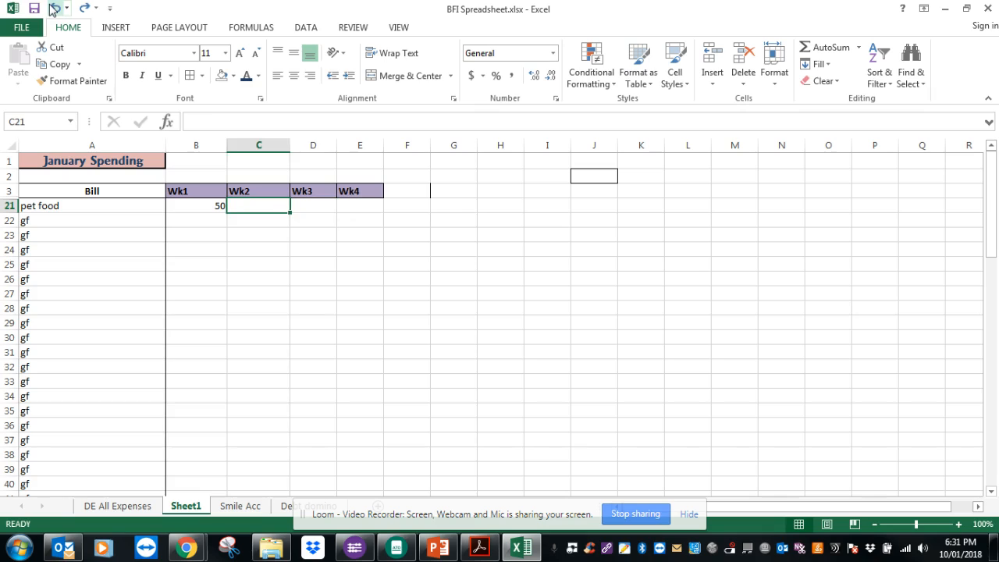
pyautogui.click(53, 8)
# Enter 30 as the pet food amount for Wk3 in cell D21.
pyautogui.click(316, 205)
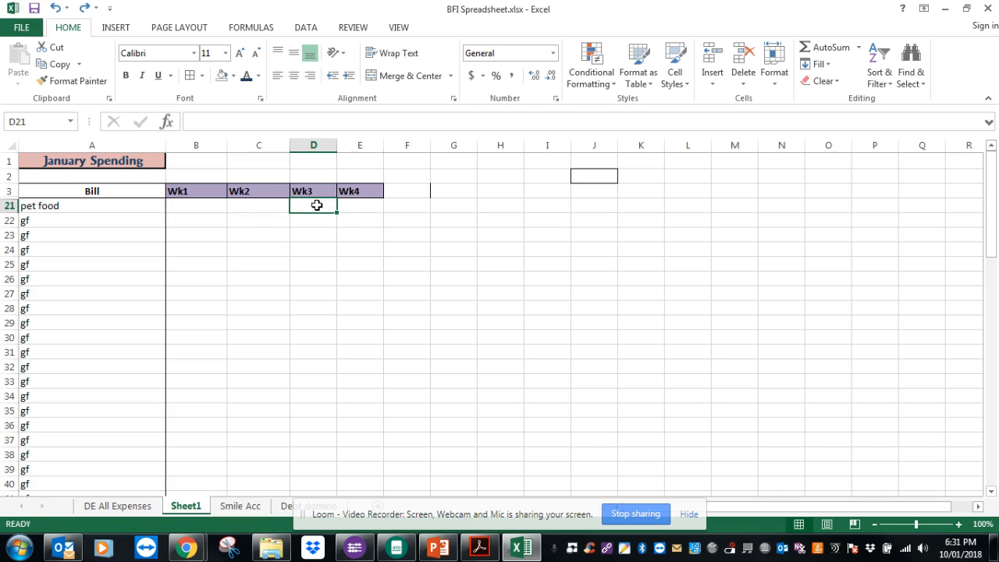
pyautogui.write('50')
pyautogui.write('30')
pyautogui.press('Return')
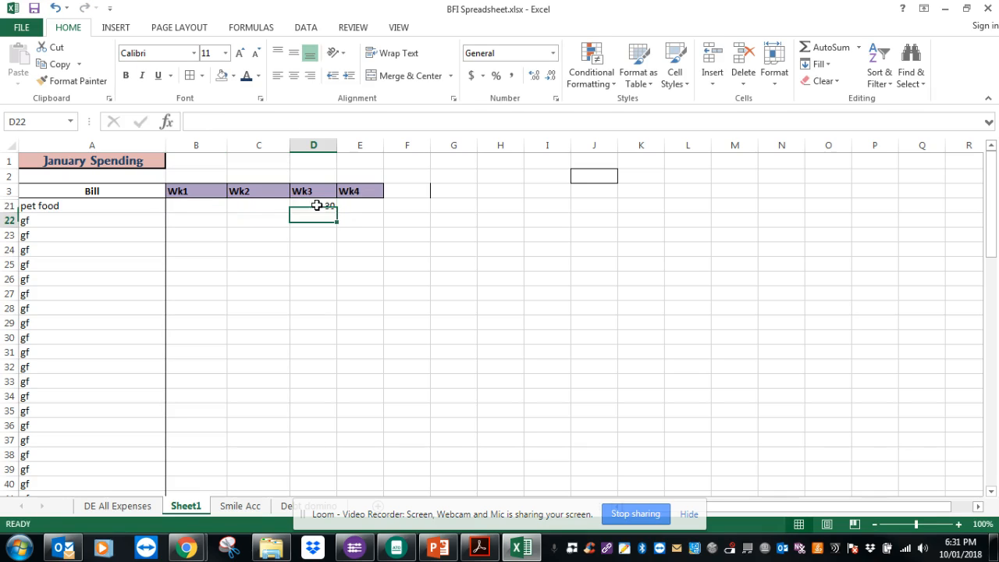
pyautogui.click(264, 270)
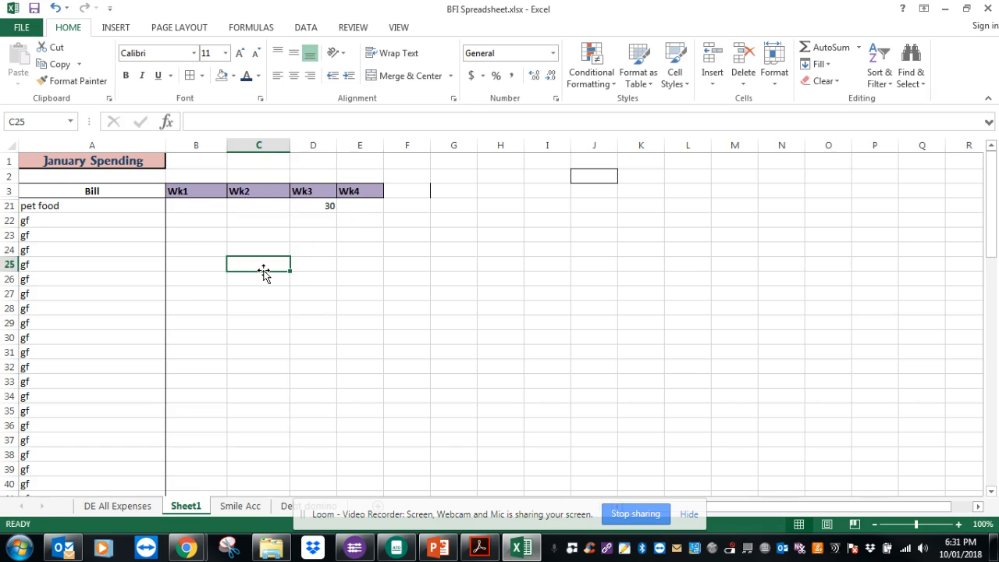
# Unhide the hidden rows between row 3 and row 21.
pyautogui.click(11, 191)
pyautogui.moveTo(11, 191); pyautogui.dragTo(13, 206)
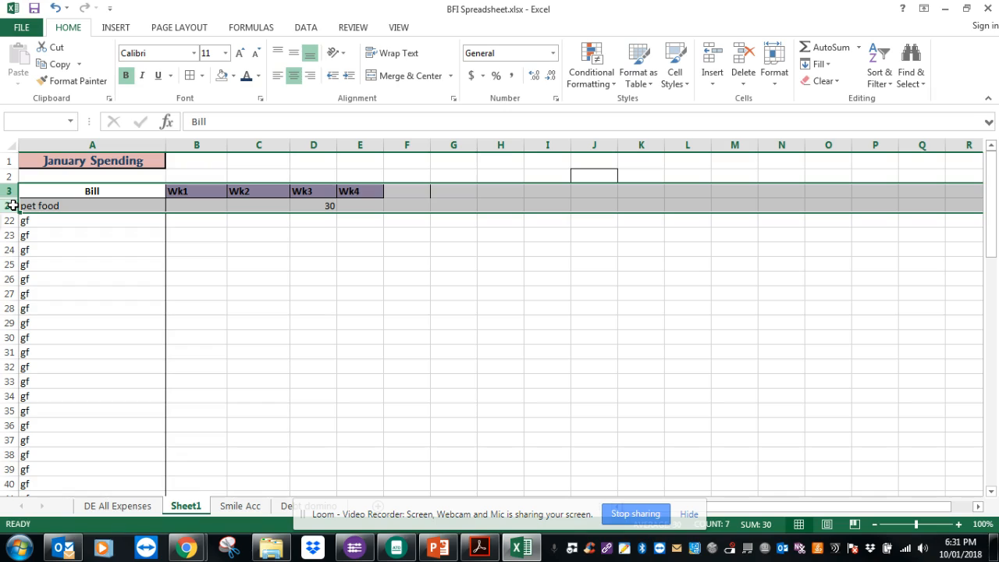
pyautogui.moveTo(13, 206); pyautogui.dragTo(13, 206)
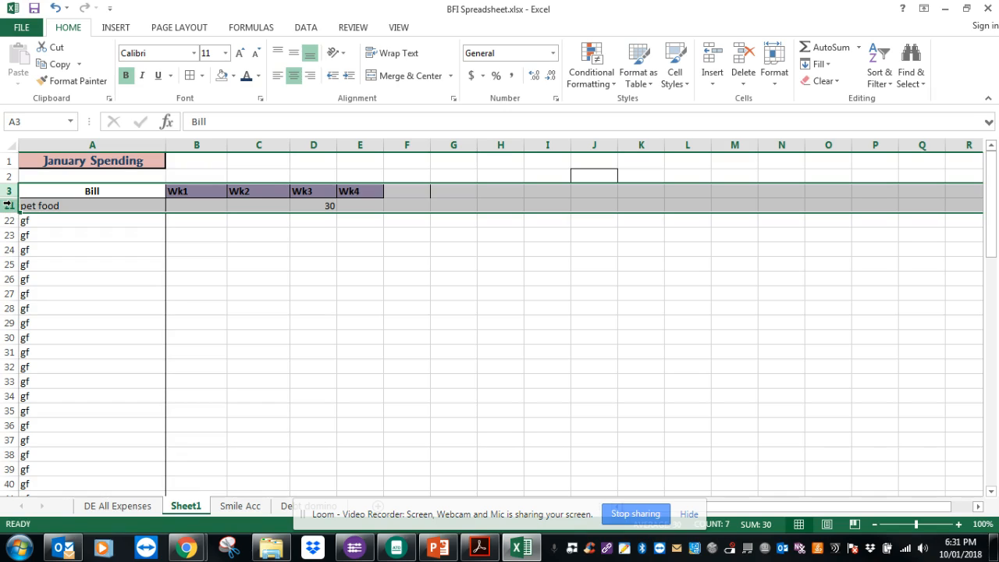
pyautogui.rightClick(12, 204)
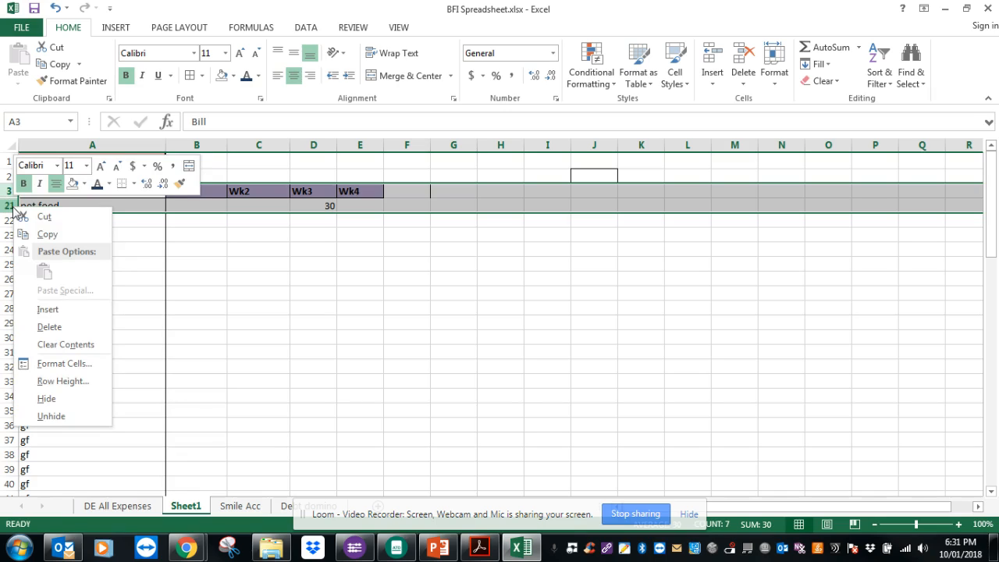
pyautogui.click(69, 417)
pyautogui.click(221, 364)
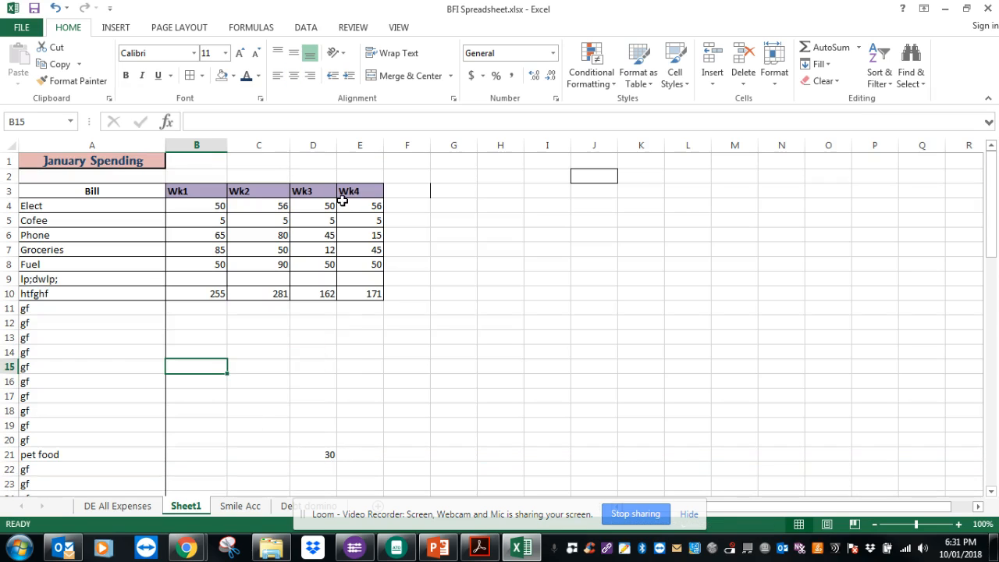
# Delete the weekly totals in cells B10 to E10.
pyautogui.scroll(-1, 326, 383)
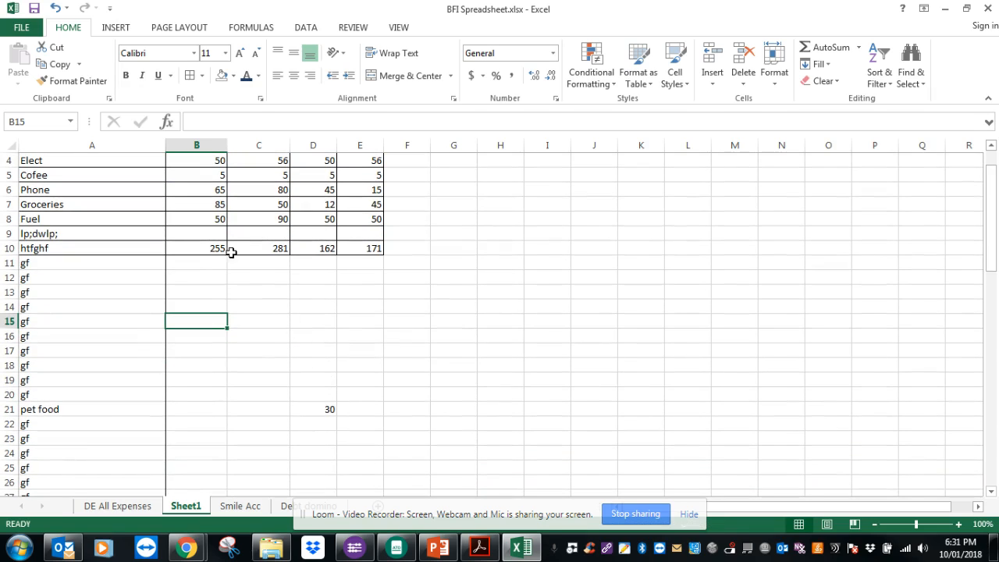
pyautogui.moveTo(208, 250); pyautogui.dragTo(351, 251)
pyautogui.click(334, 273)
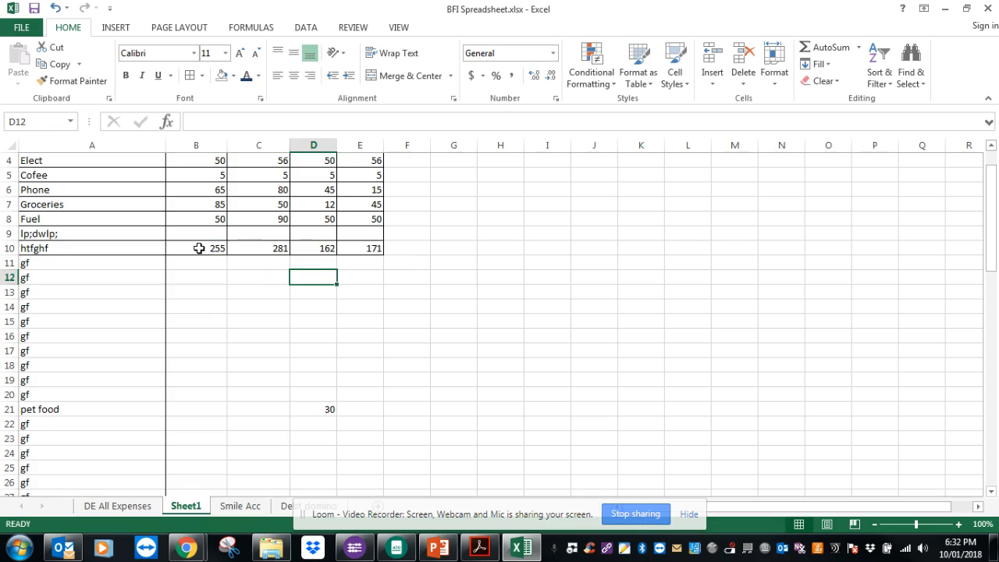
pyautogui.moveTo(201, 248); pyautogui.dragTo(364, 252)
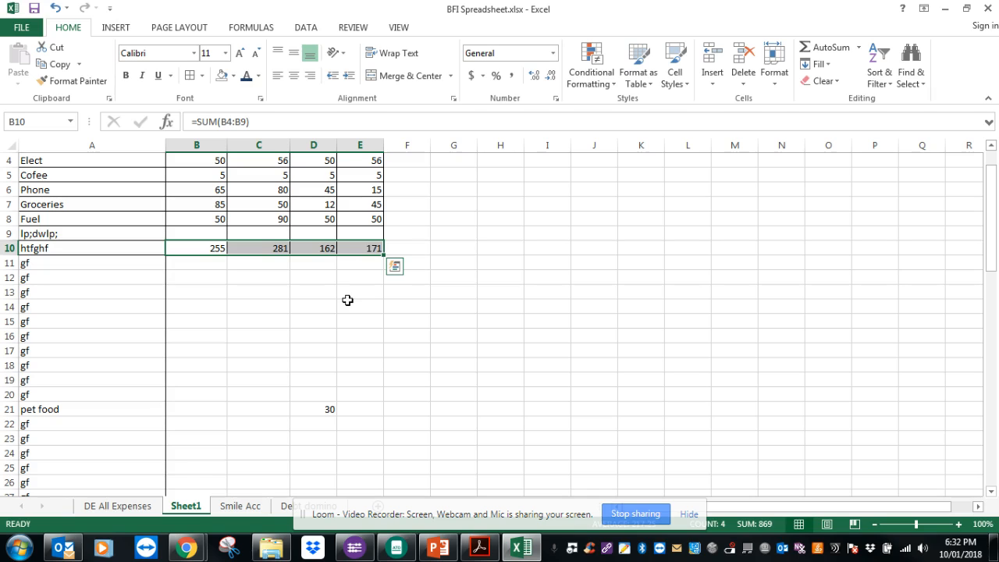
pyautogui.press('Delete')
pyautogui.click(307, 287)
pyautogui.scroll(1, 197, 243)
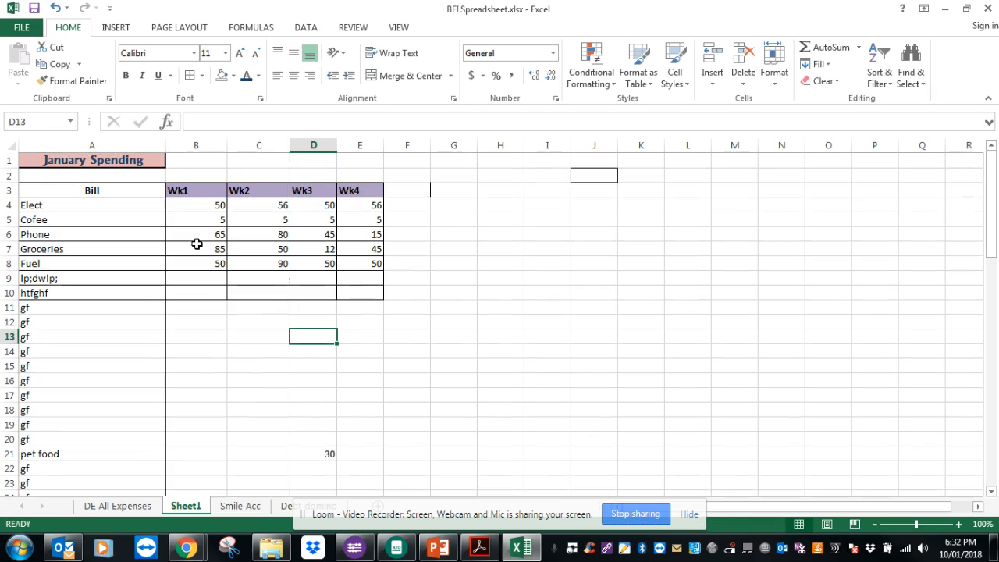
# Use AutoSum on B4:B23 to total the Wk1 amounts in cell B23.
pyautogui.moveTo(217, 205); pyautogui.dragTo(196, 481)
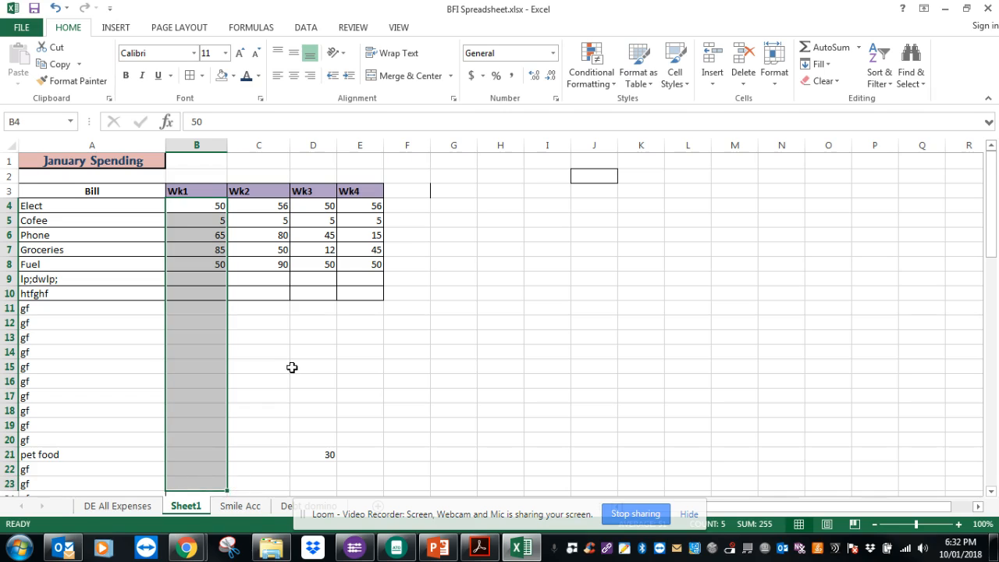
pyautogui.scroll(-1, 292, 368)
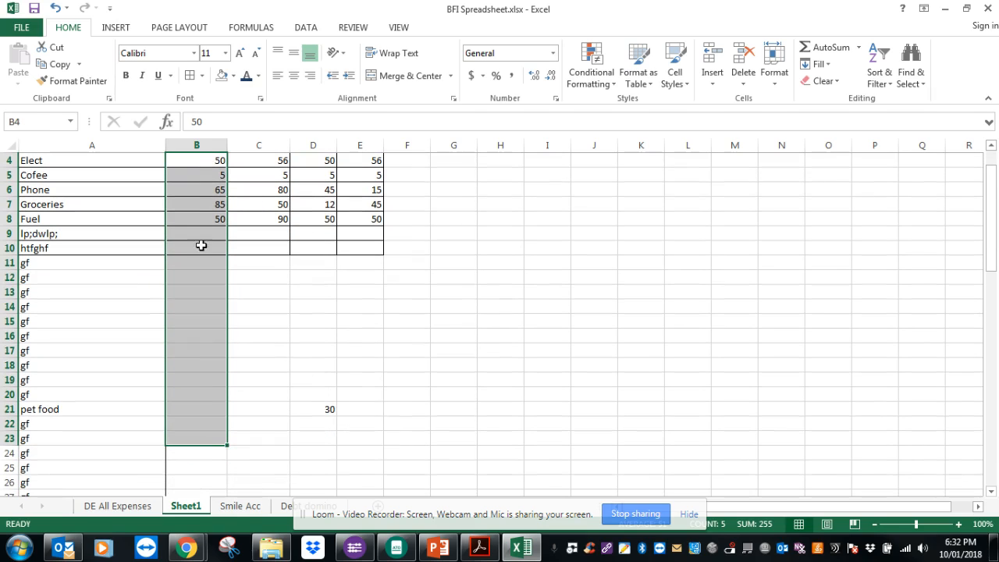
pyautogui.click(829, 47)
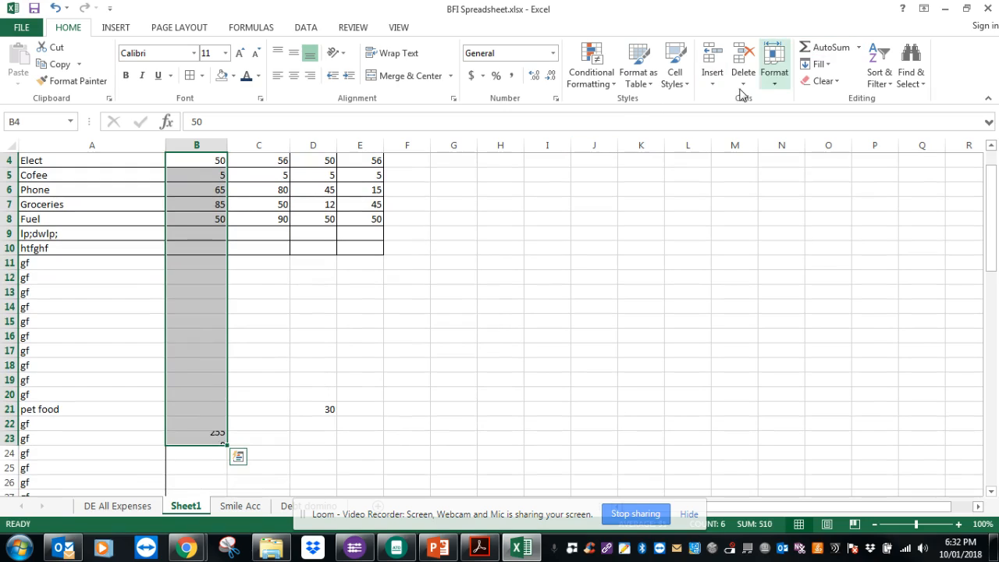
pyautogui.click(260, 336)
pyautogui.scroll(-1, 260, 336)
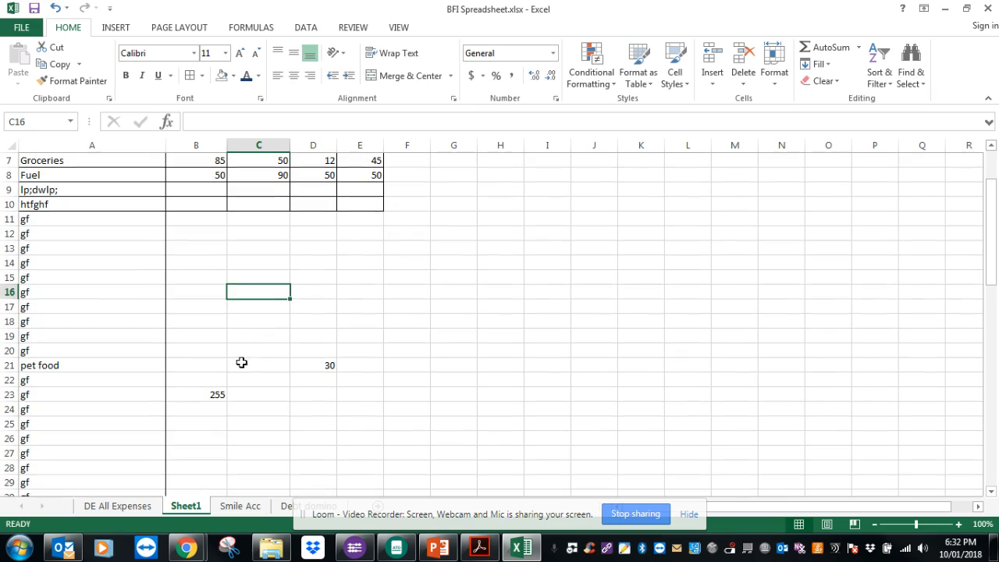
# Fill the Wk1 total formula from B23 across to E23 and check the copied formulas for Wk2 to Wk4.
pyautogui.click(197, 392)
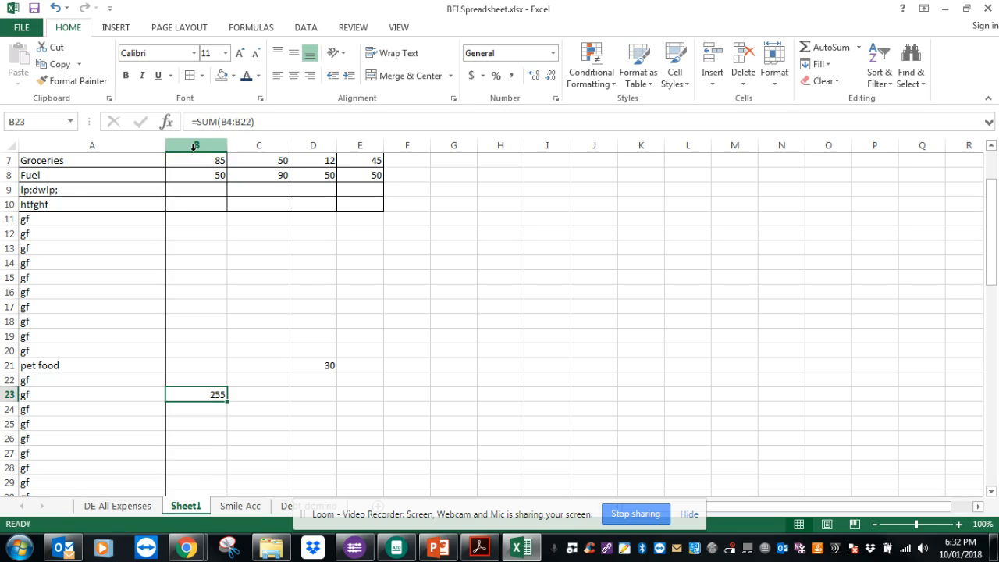
pyautogui.scroll(1, 194, 146)
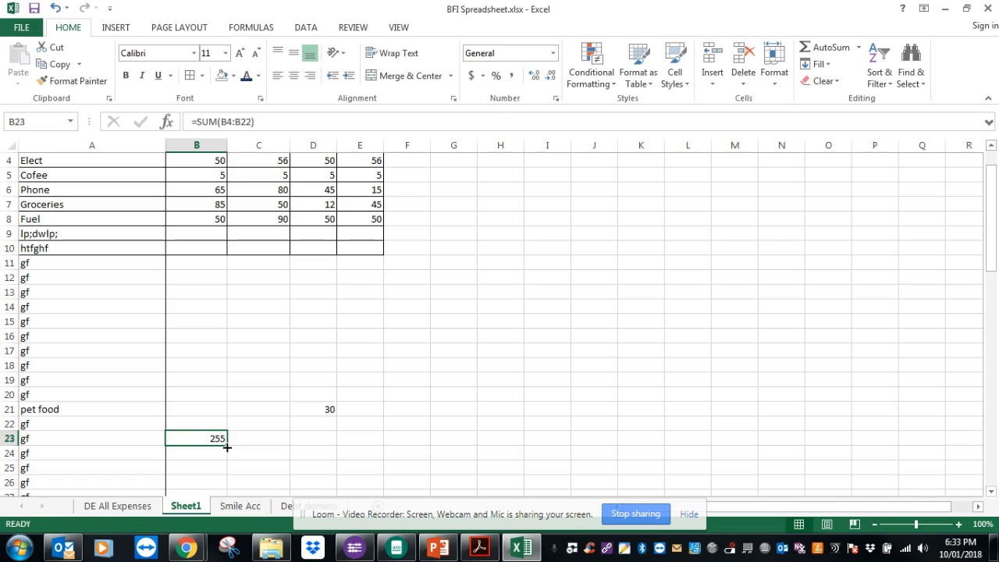
pyautogui.moveTo(227, 448); pyautogui.dragTo(381, 451)
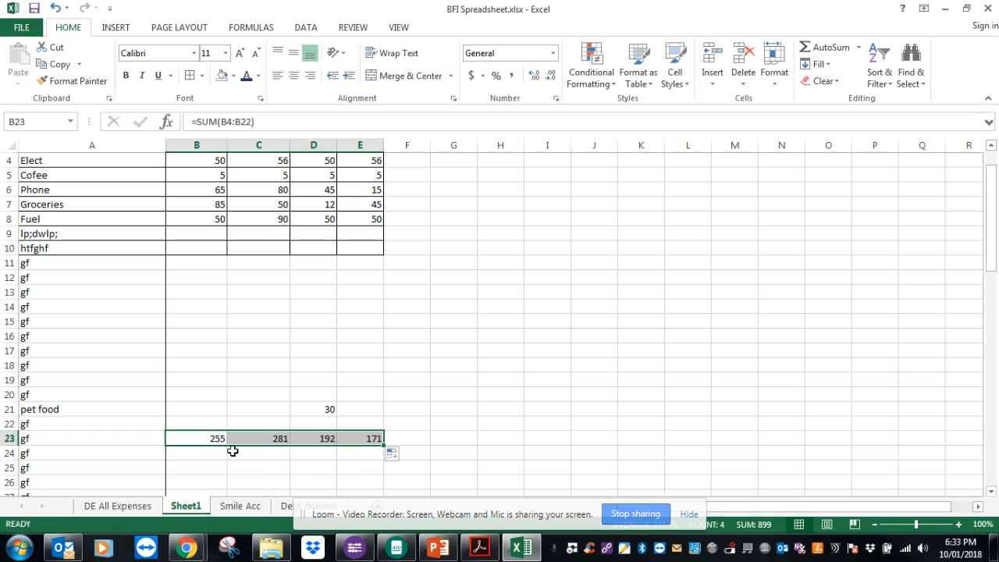
pyautogui.click(267, 438)
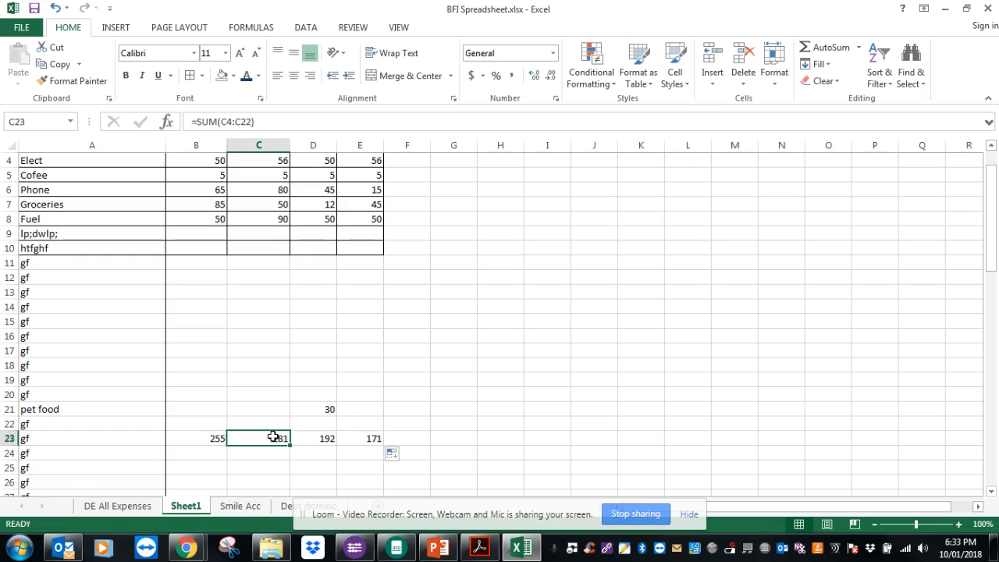
pyautogui.click(326, 438)
pyautogui.click(364, 440)
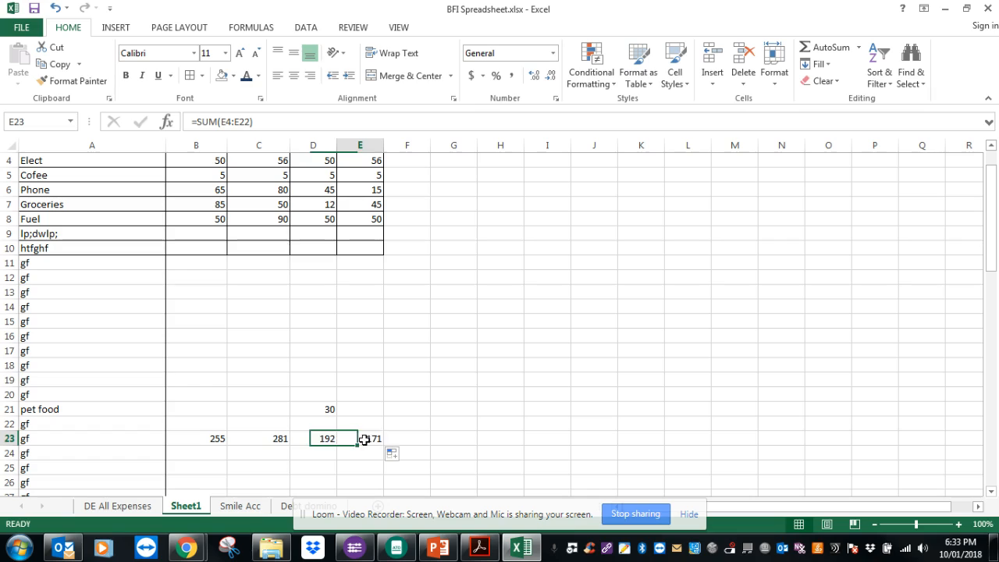
pyautogui.click(252, 439)
pyautogui.click(323, 438)
pyautogui.click(369, 439)
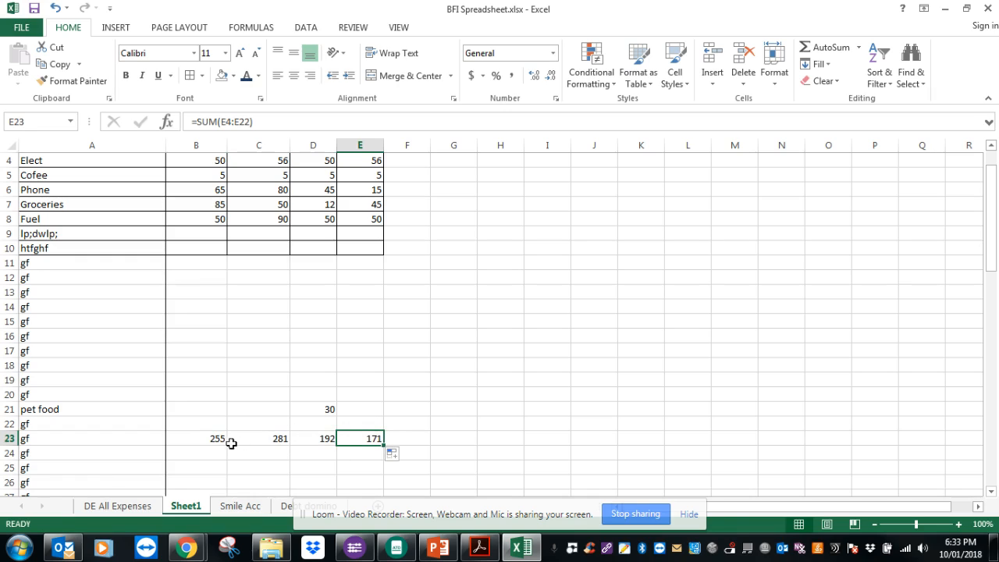
# Review the total formulas in cells C23 and D23 against the weekly amounts in the January Spending table.
pyautogui.click(272, 437)
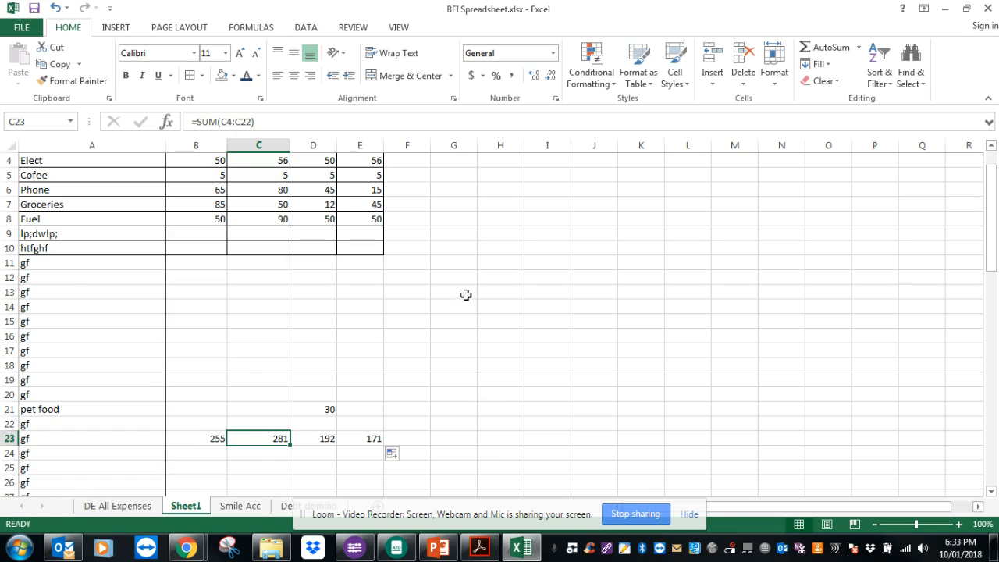
pyautogui.click(325, 438)
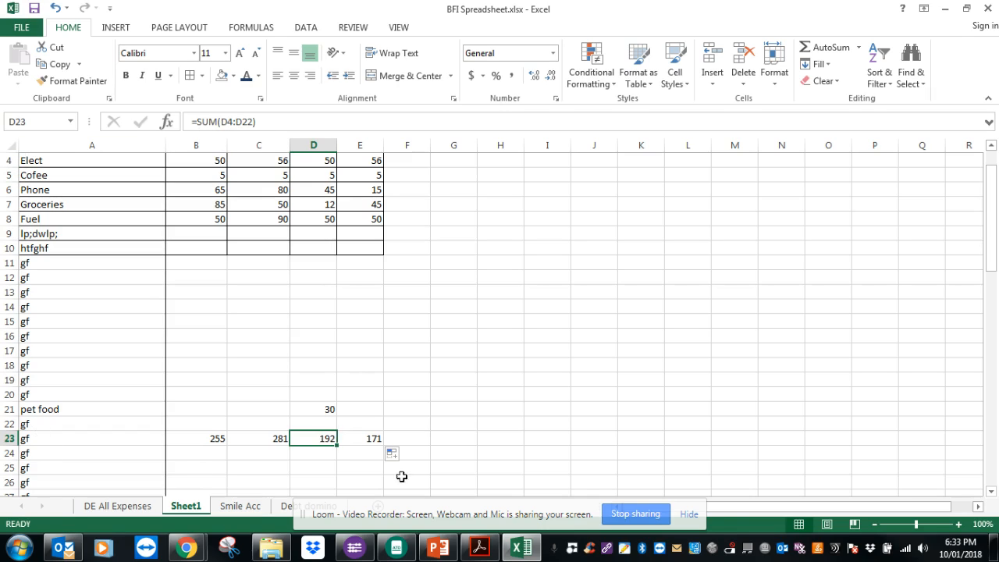
pyautogui.click(508, 449)
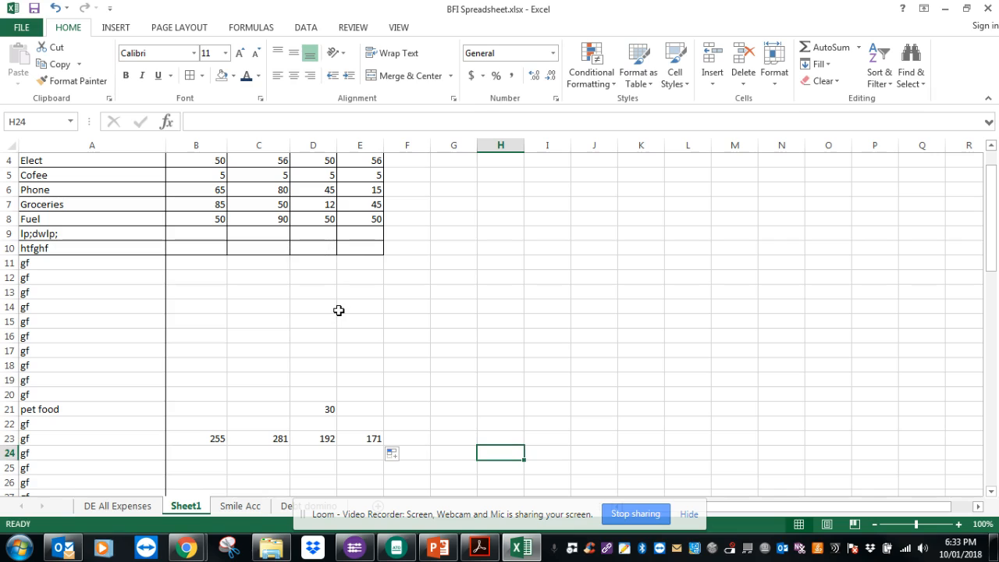
pyautogui.scroll(1, 339, 311)
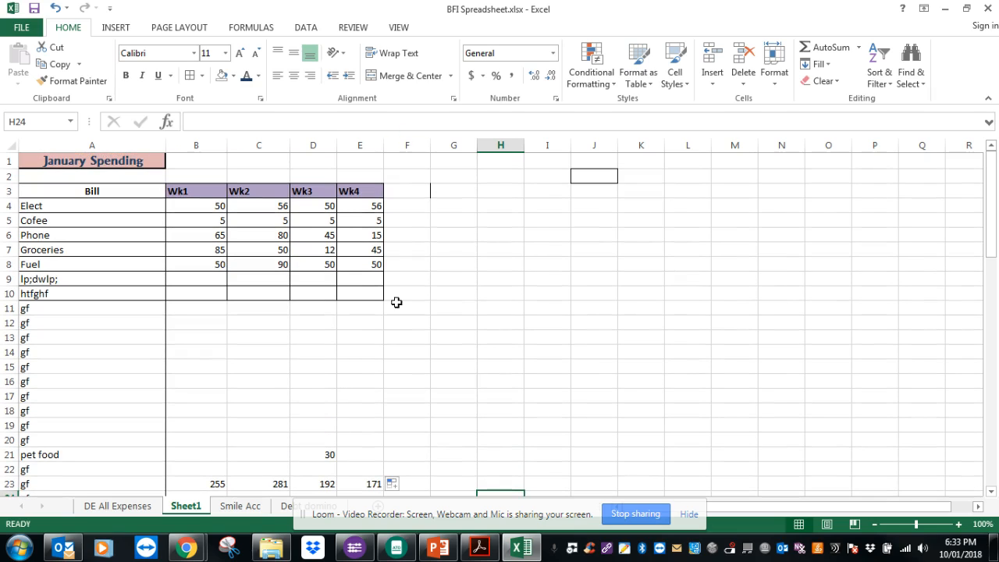
pyautogui.click(357, 395)
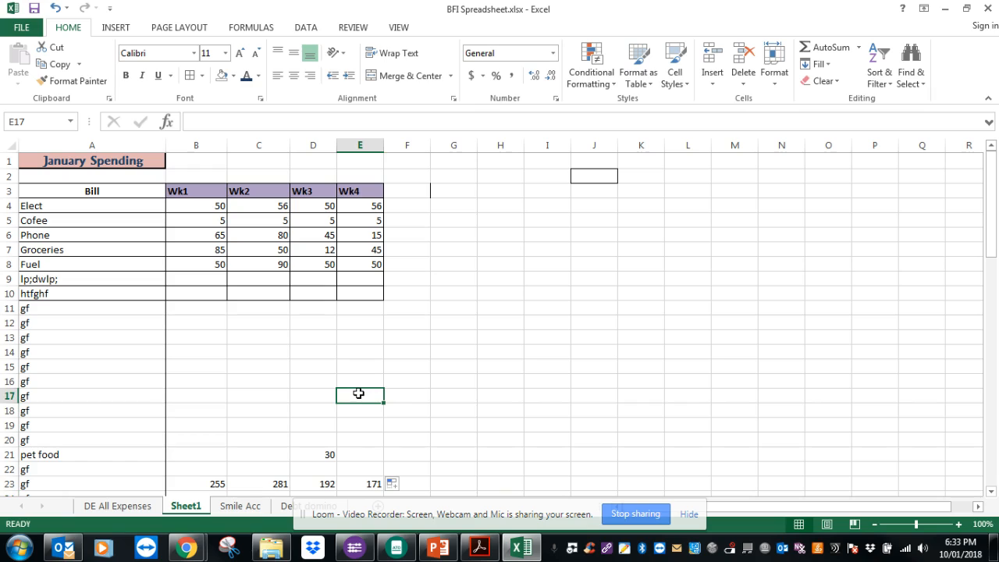
pyautogui.scroll(-1, 359, 390)
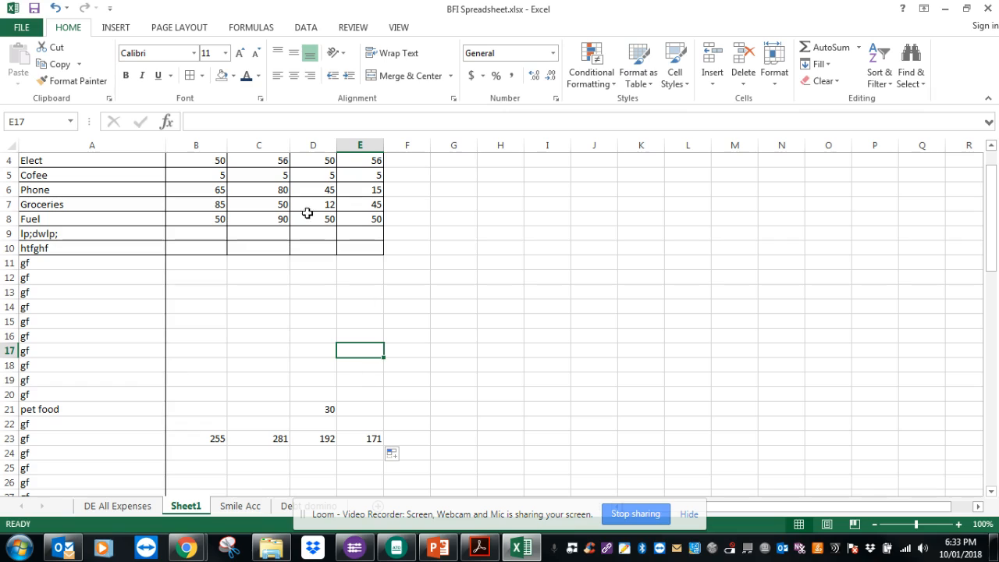
# Widen the Wk4 column E and delete the entire Wk3 column D from the January Spending table.
pyautogui.moveTo(383, 145); pyautogui.dragTo(424, 144)
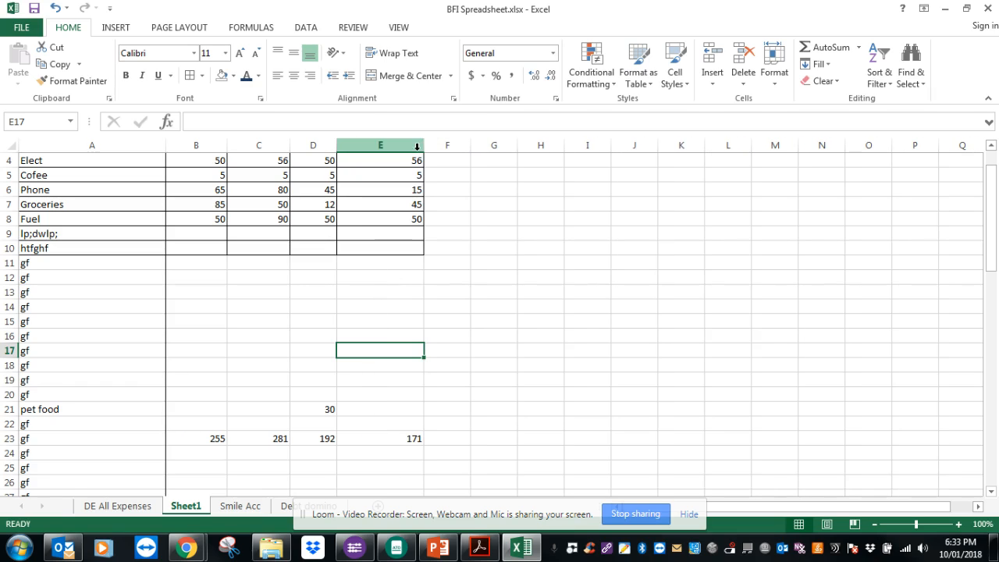
pyautogui.click(317, 145)
pyautogui.rightClick(319, 145)
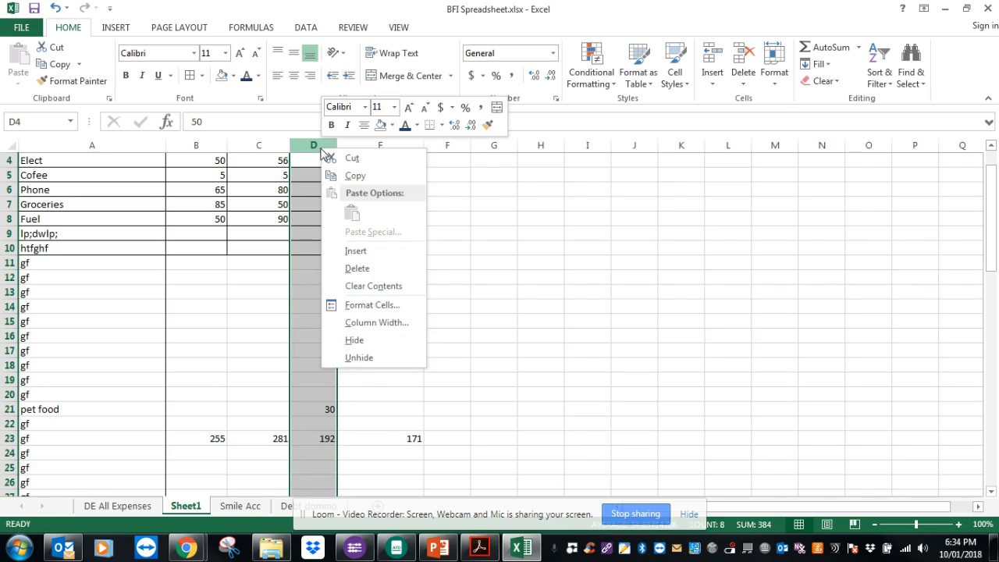
pyautogui.click(371, 268)
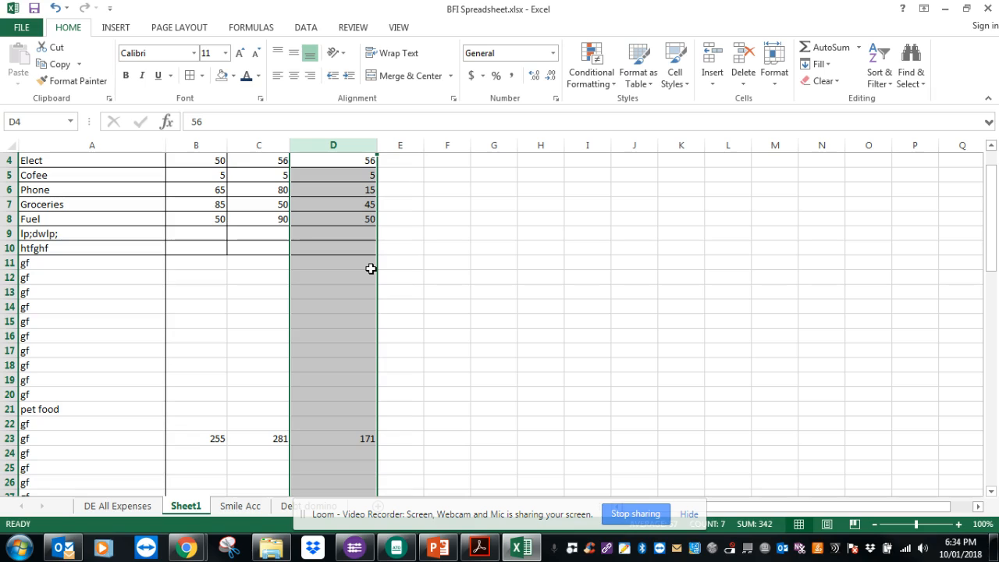
pyautogui.click(450, 303)
pyautogui.scroll(1, 156, 236)
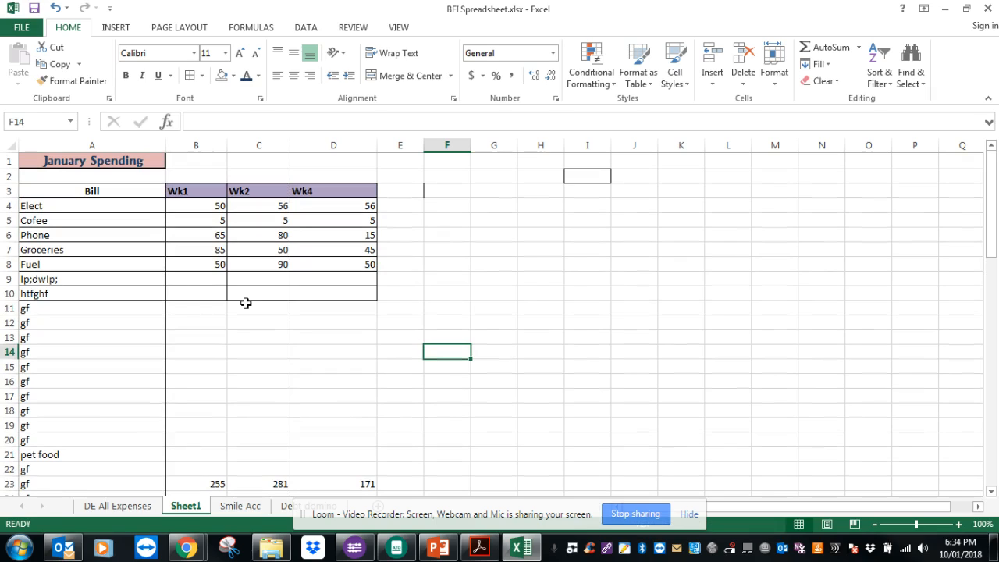
pyautogui.click(327, 377)
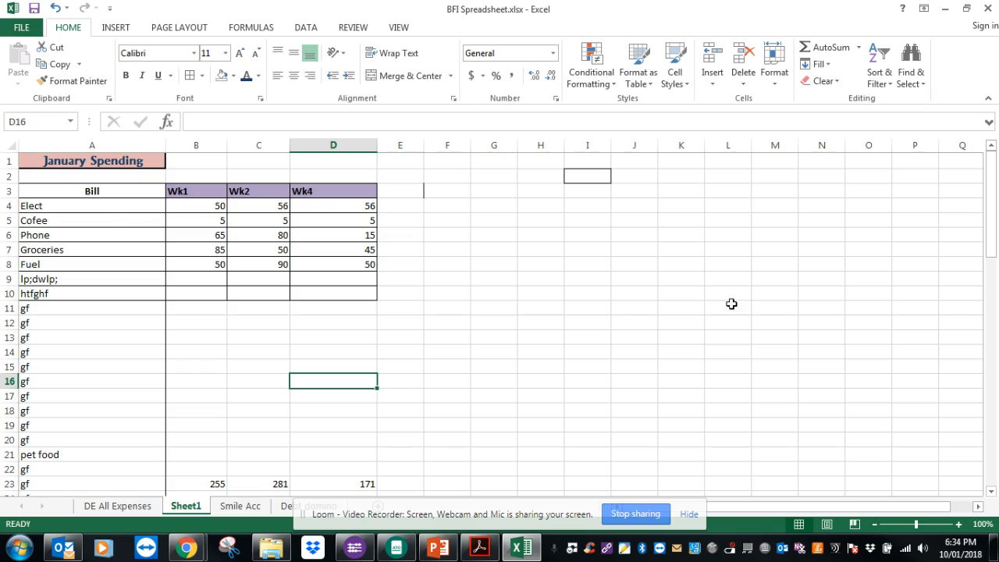
pyautogui.click(196, 550)
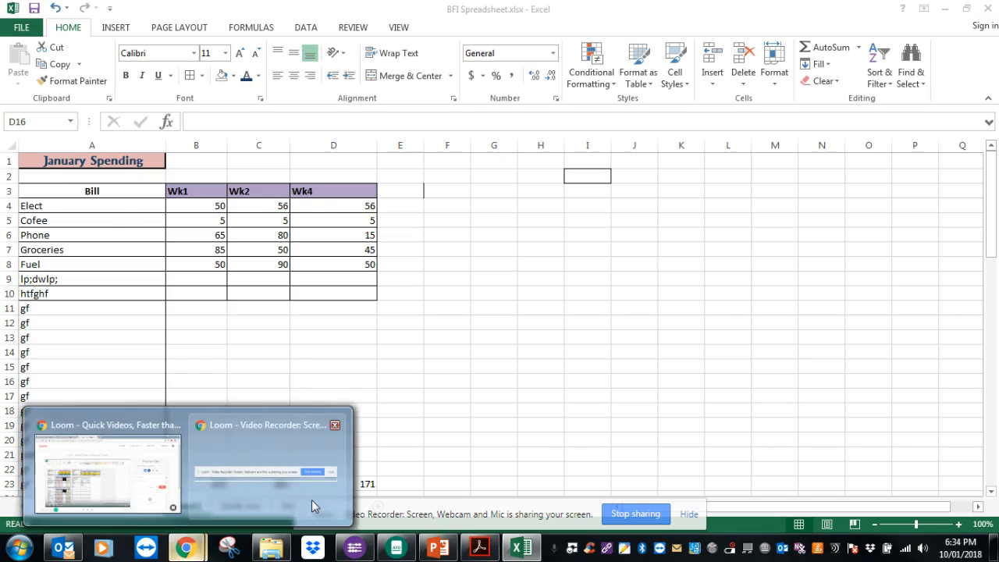